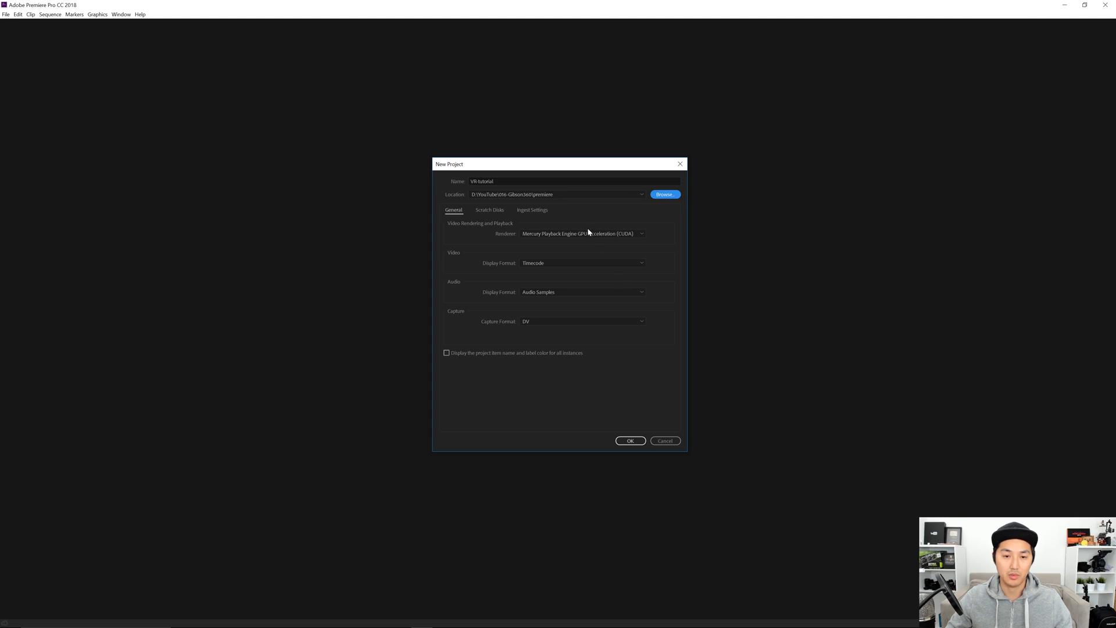
# Create a project named VR-tutorial in the folder D:\YouTube\016-Gibson360\premiere.
pyautogui.click(565, 181)
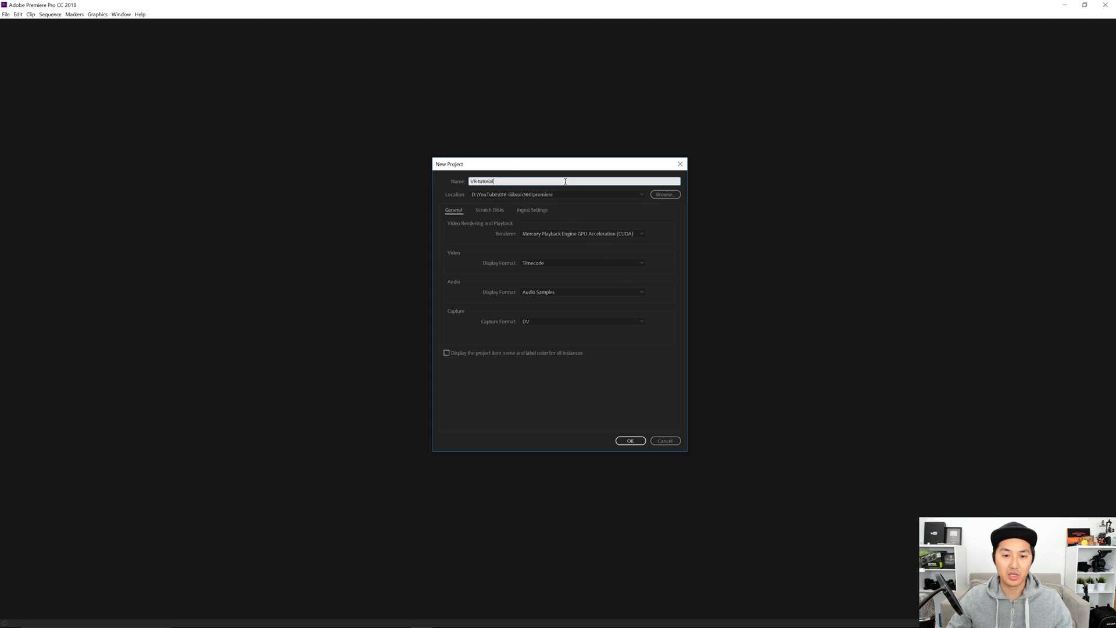
pyautogui.click(524, 181)
pyautogui.click(623, 441)
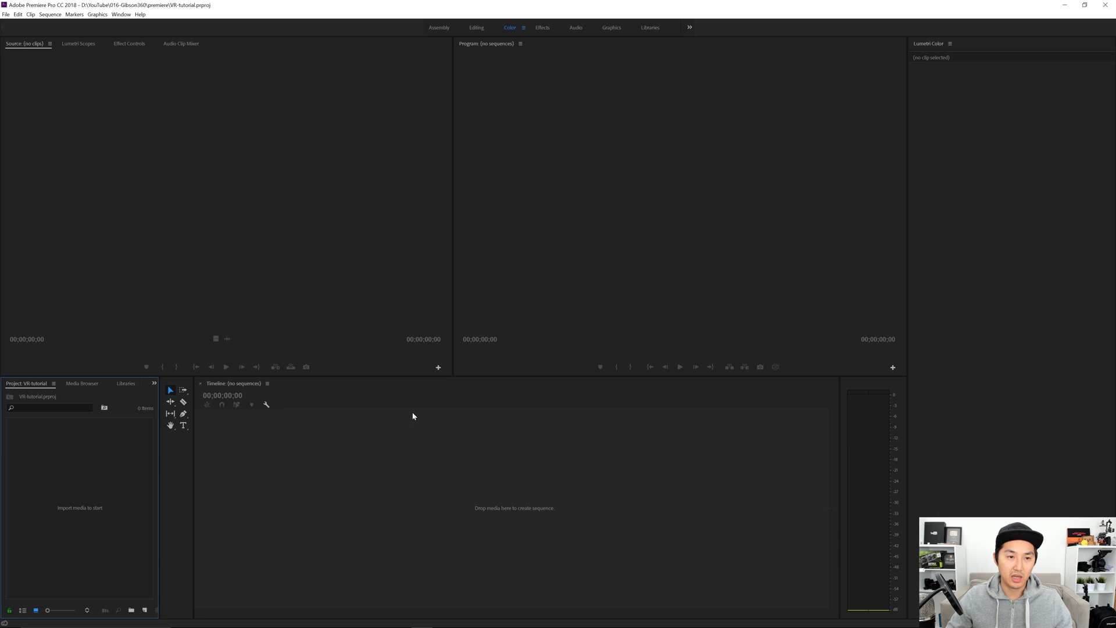
# In the Assembly workspace, import the factory.0000.tif render from the renders\animation folder as an image sequence.
pyautogui.click(449, 28)
pyautogui.doubleClick(217, 285)
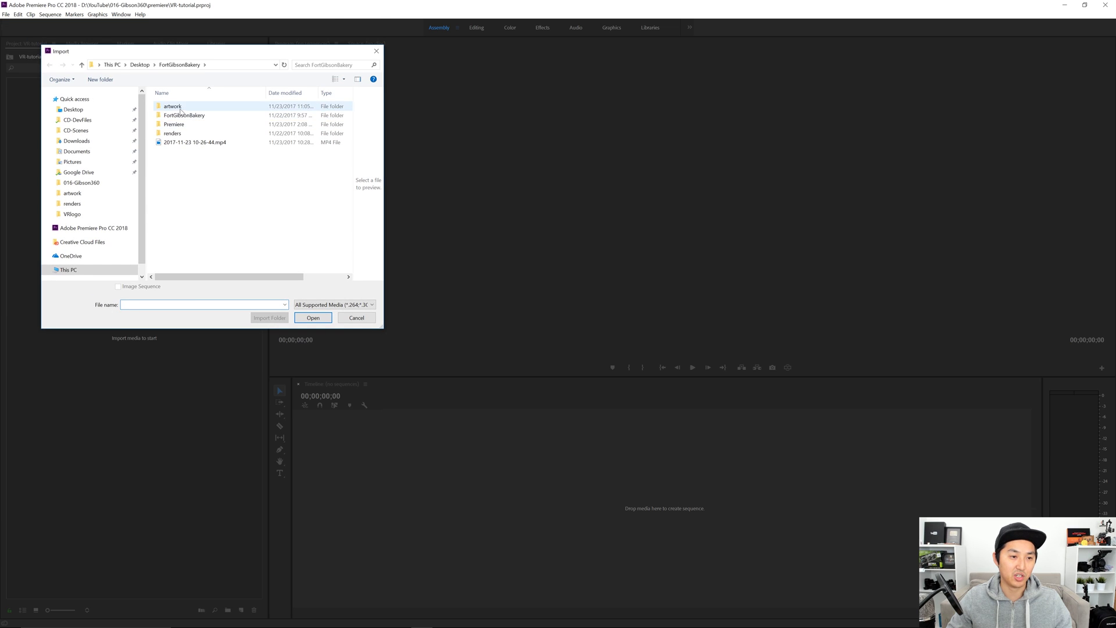
pyautogui.doubleClick(175, 133)
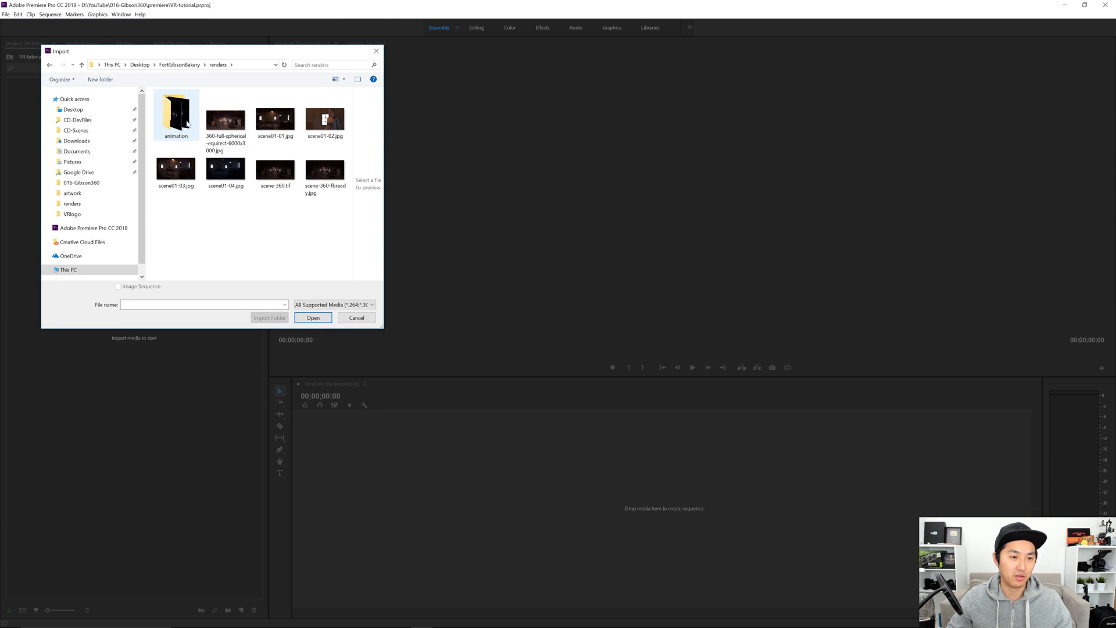
pyautogui.doubleClick(177, 119)
pyautogui.click(179, 112)
pyautogui.click(152, 289)
pyautogui.click(314, 317)
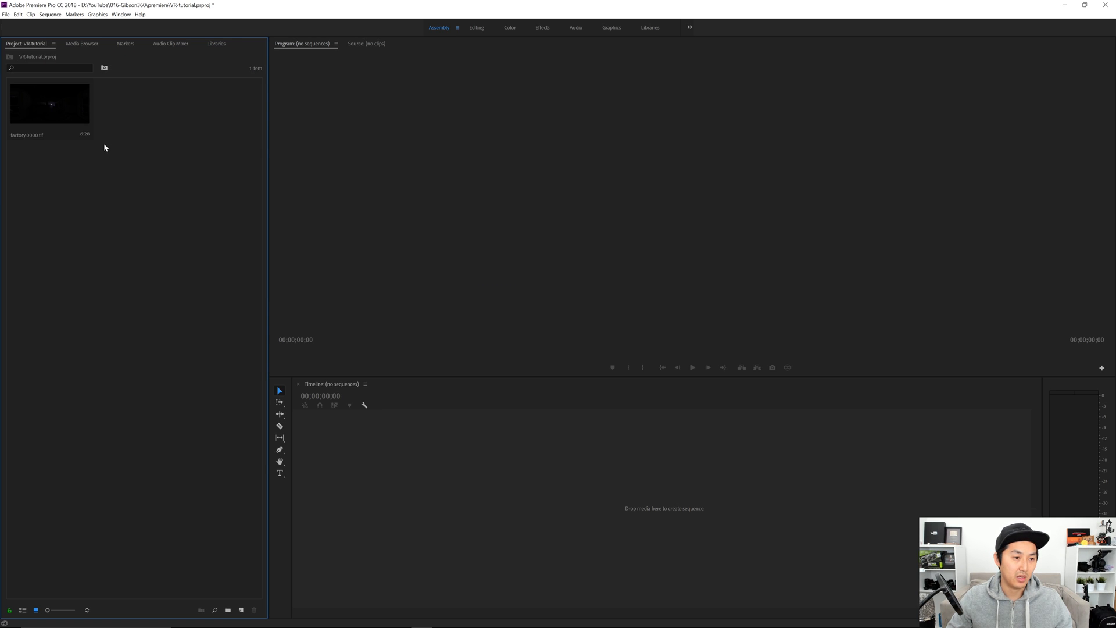
# Open the imported factory clip in the source monitor and scrub through it.
pyautogui.doubleClick(73, 118)
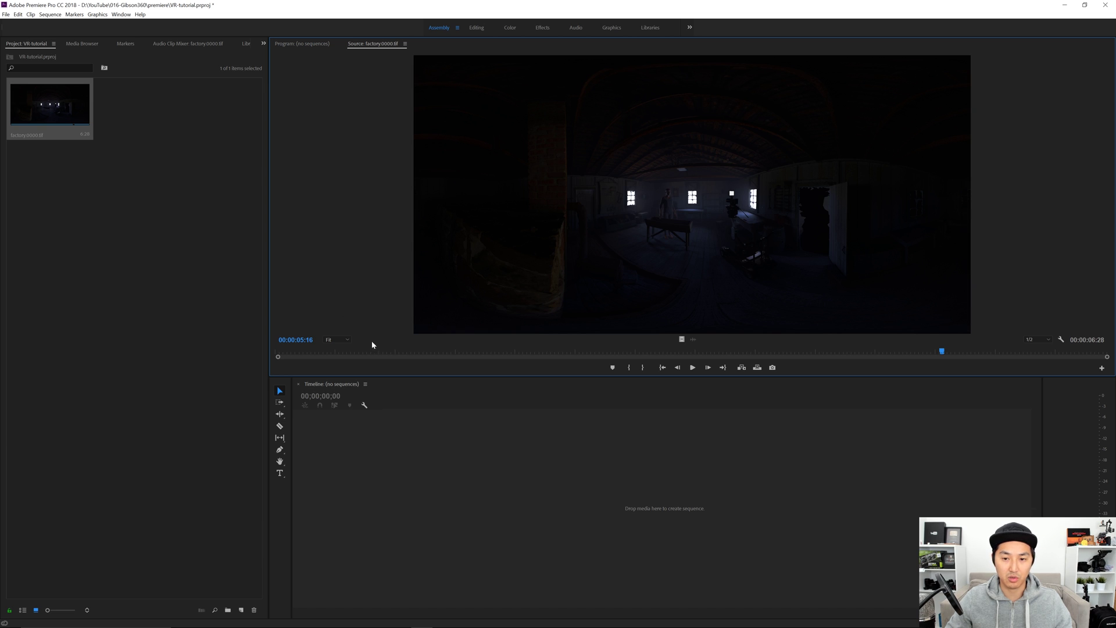
pyautogui.moveTo(299, 355); pyautogui.dragTo(967, 351)
# Create a new sequence from the factory.0000.tif clip and rename the sequence vr-demo.
pyautogui.moveTo(155, 182); pyautogui.dragTo(34, 93)
pyautogui.rightClick(64, 97)
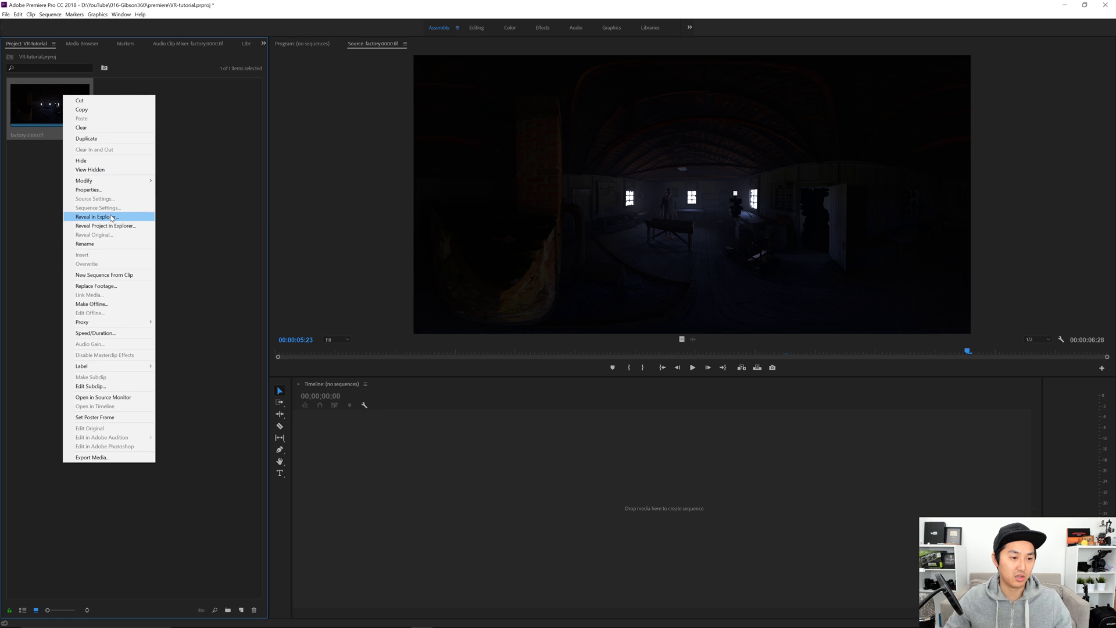
pyautogui.click(129, 276)
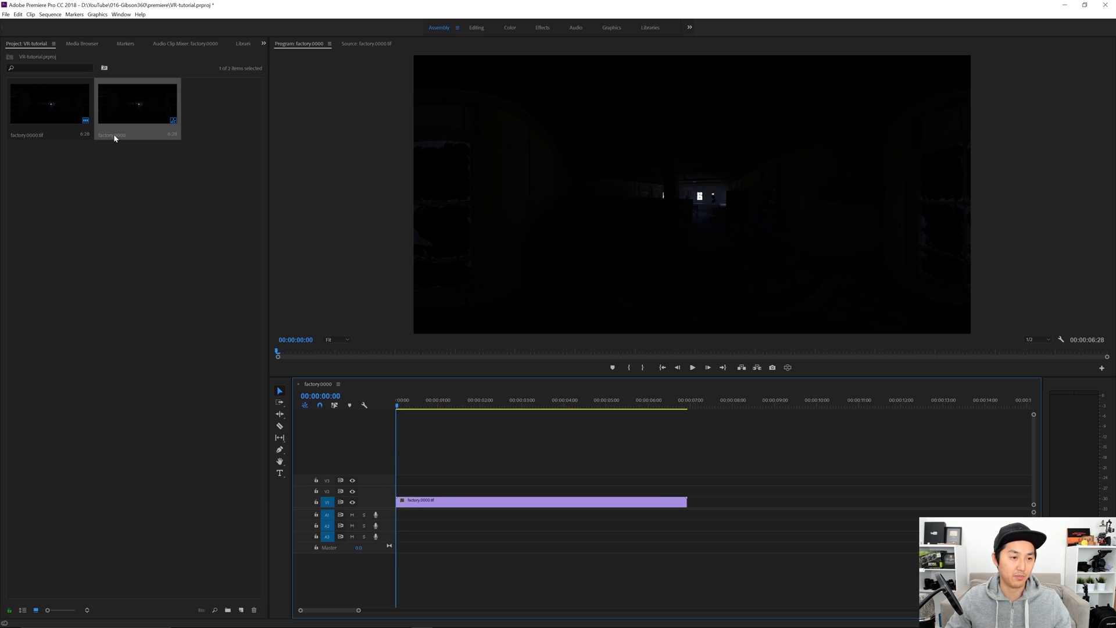
pyautogui.click(114, 135)
pyautogui.write('vr-')
pyautogui.press('Tab')
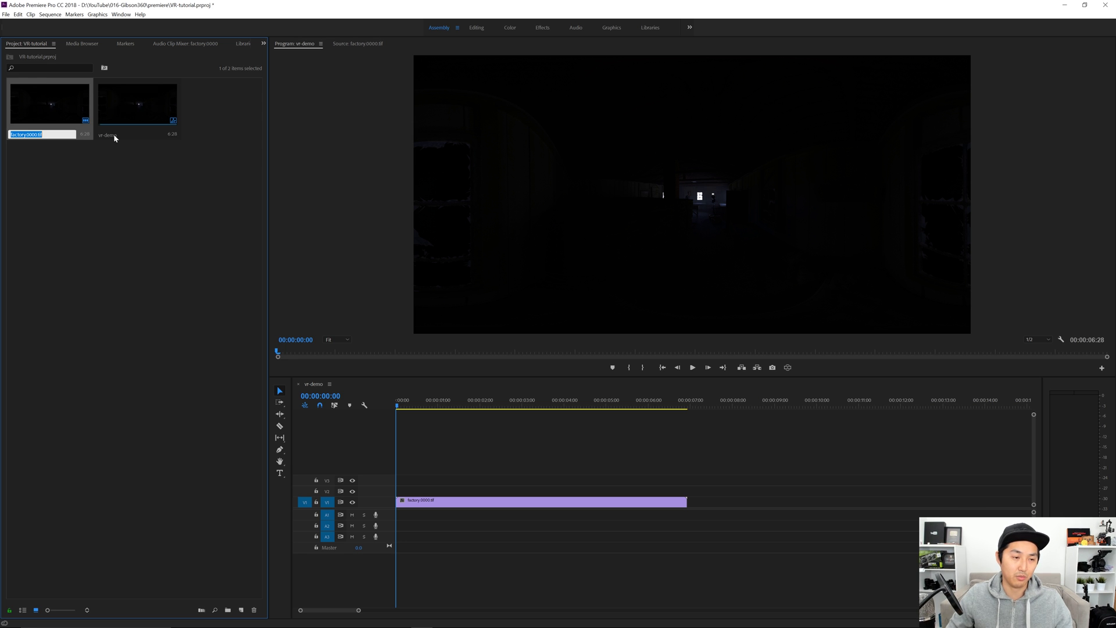
pyautogui.click(106, 210)
# Brighten the factory clip by steeply raising its Lumetri RGB curve, and scrub the timeline back to the start.
pyautogui.click(462, 430)
pyautogui.moveTo(463, 405); pyautogui.dragTo(618, 425)
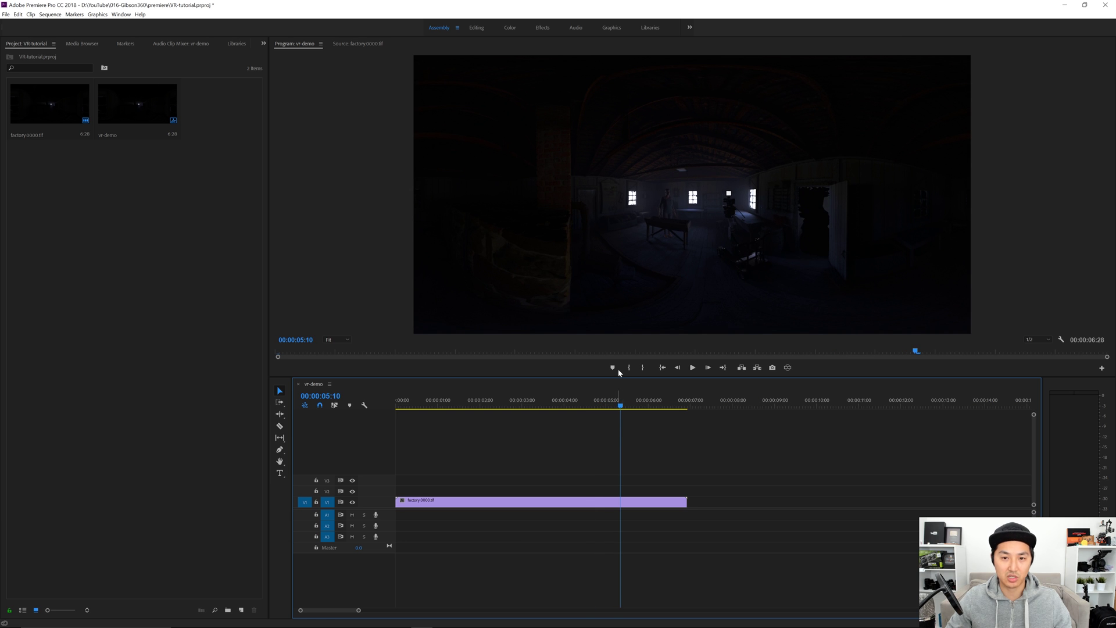
pyautogui.click(510, 28)
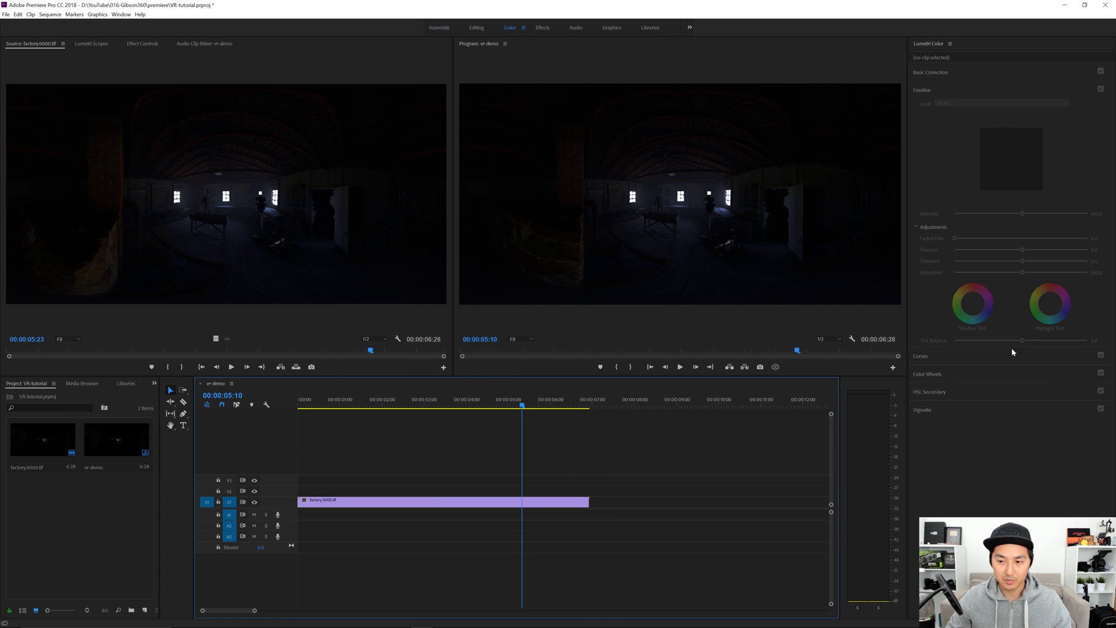
pyautogui.click(964, 357)
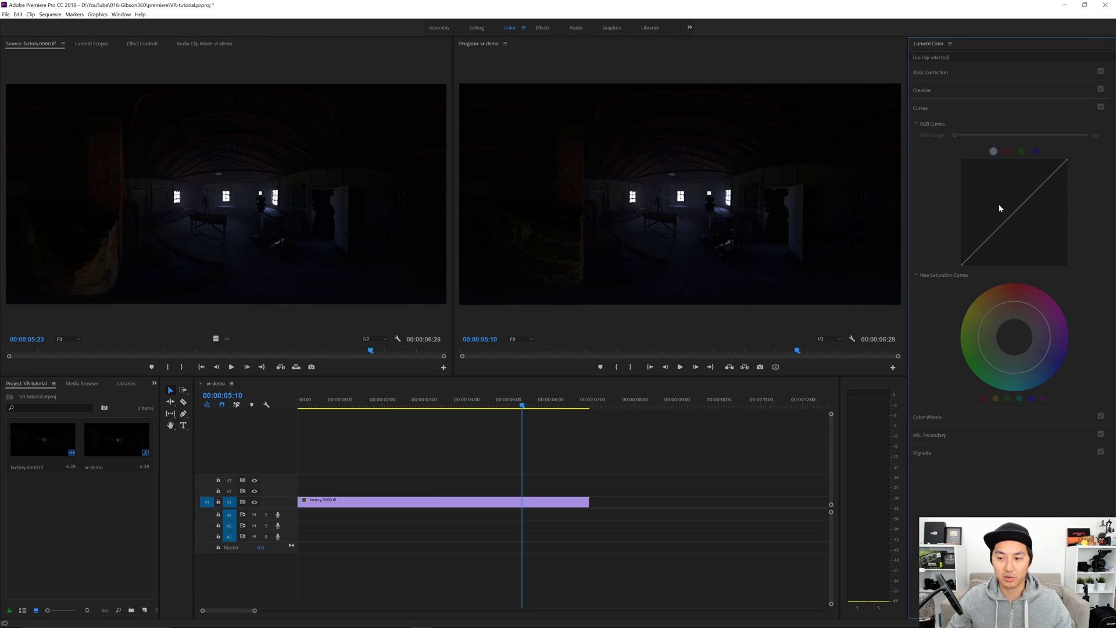
pyautogui.click(566, 501)
pyautogui.moveTo(1009, 217); pyautogui.dragTo(990, 176)
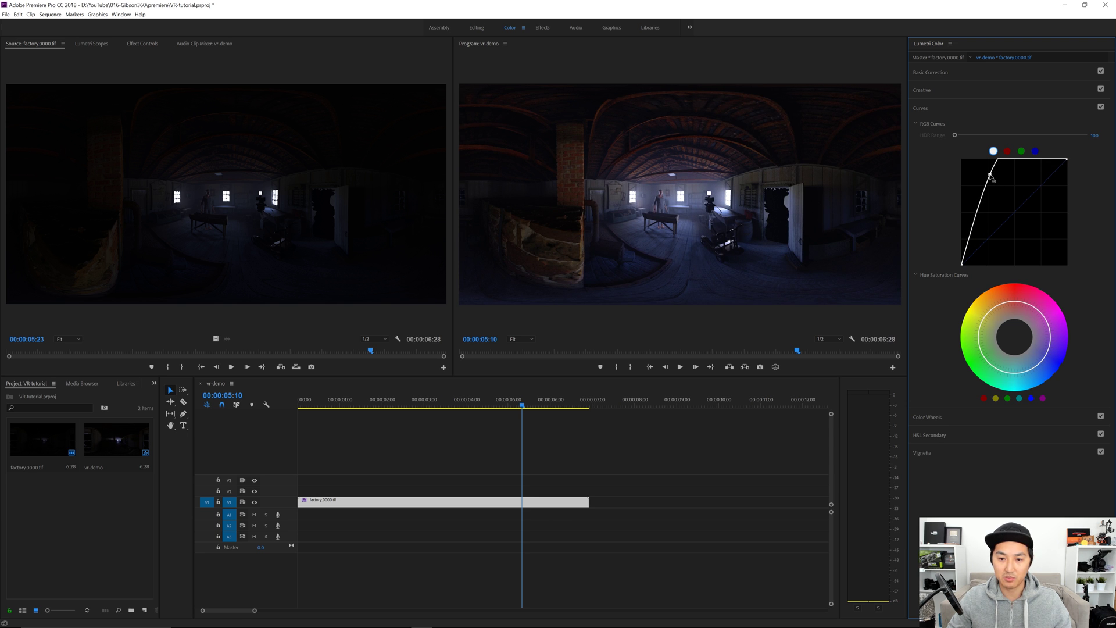
pyautogui.moveTo(518, 407); pyautogui.dragTo(271, 441)
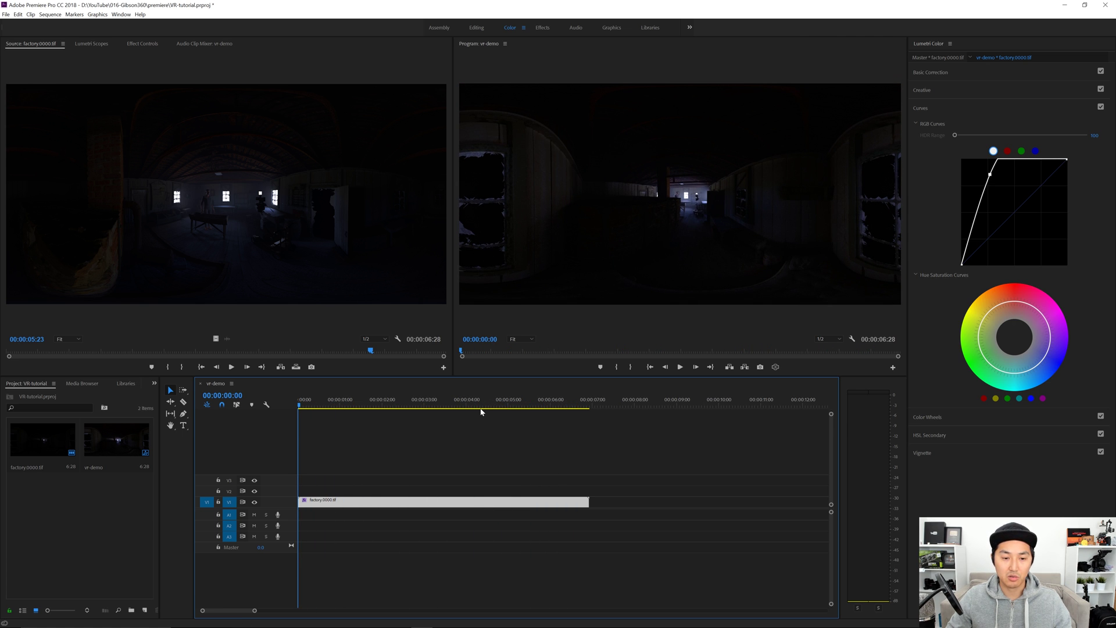
# Switch to the Editing workspace and check the program monitor's Button Editor for the VR video display toggle.
pyautogui.click(475, 28)
pyautogui.moveTo(556, 330); pyautogui.dragTo(371, 331)
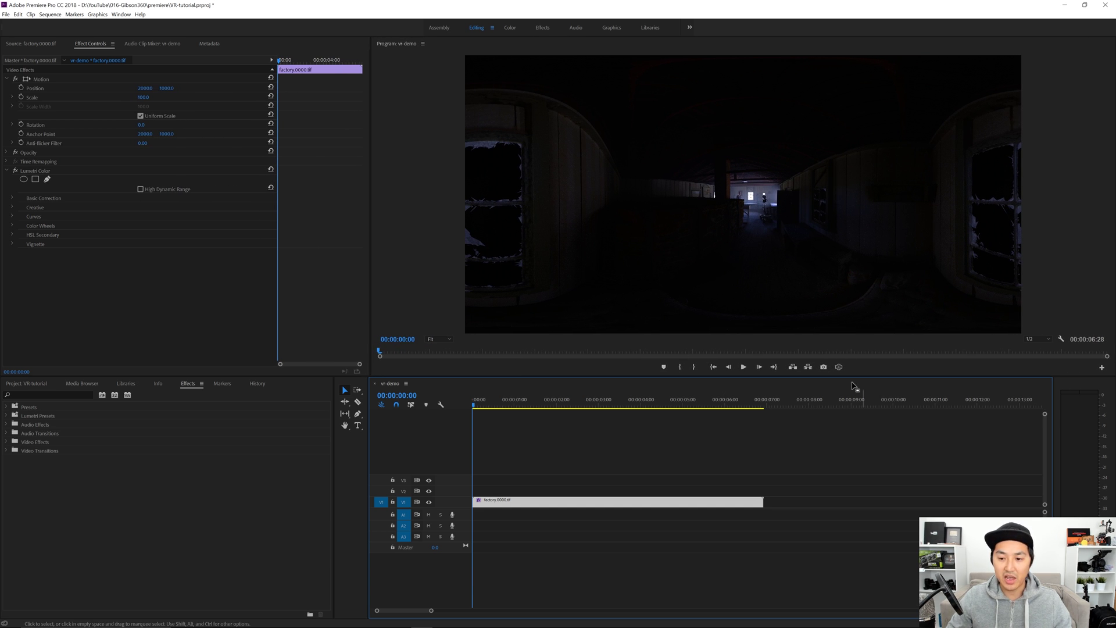
pyautogui.click(840, 370)
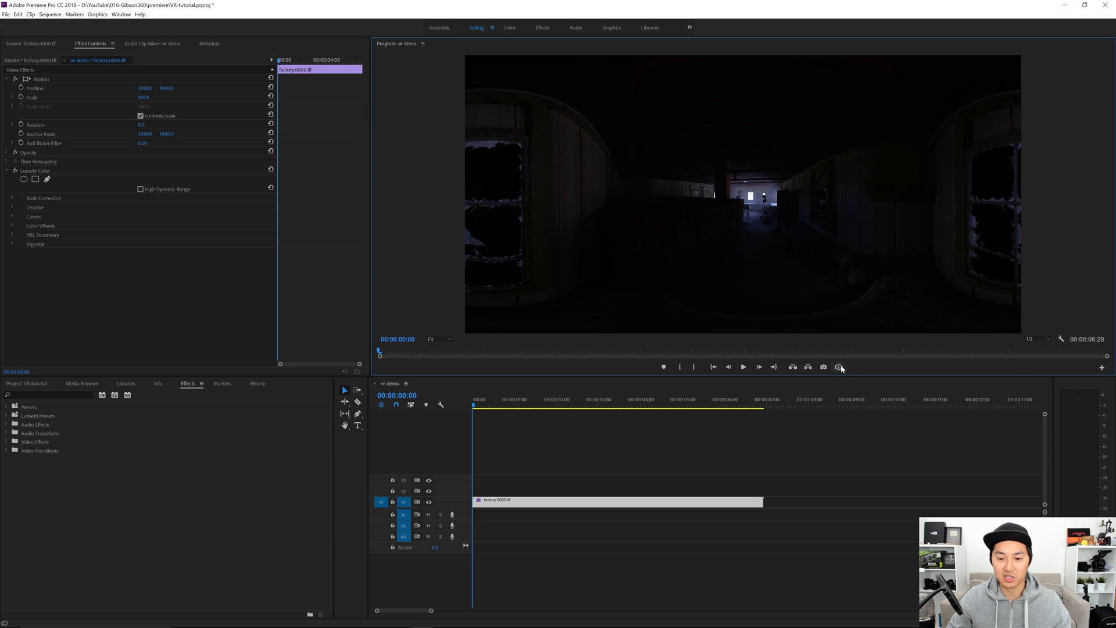
pyautogui.moveTo(622, 401); pyautogui.dragTo(667, 410)
pyautogui.click(1101, 369)
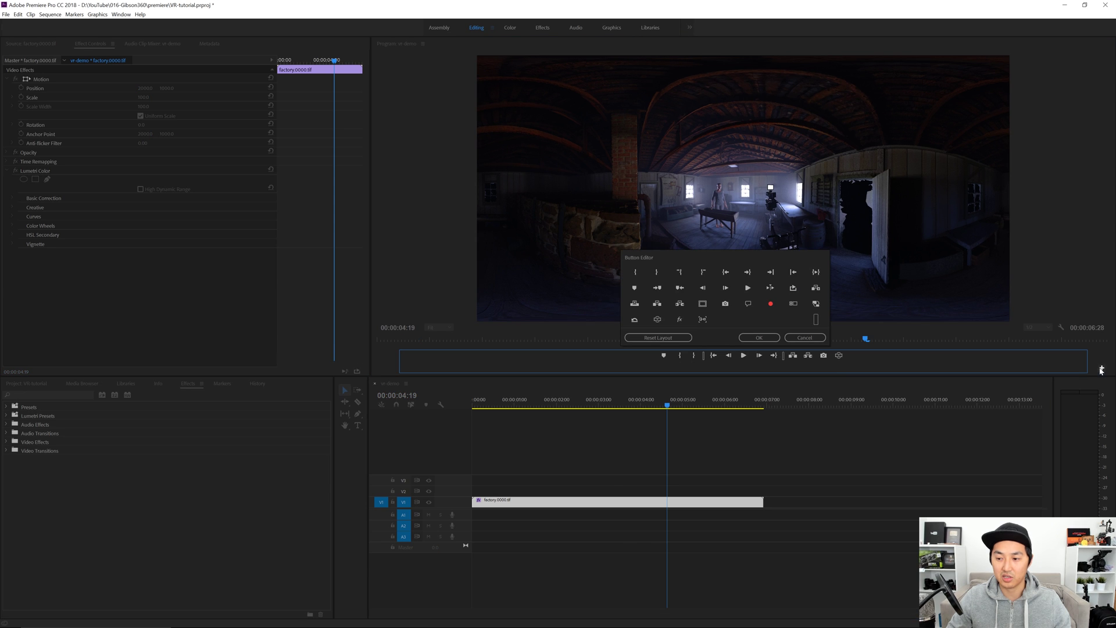
pyautogui.moveTo(660, 325); pyautogui.dragTo(838, 357)
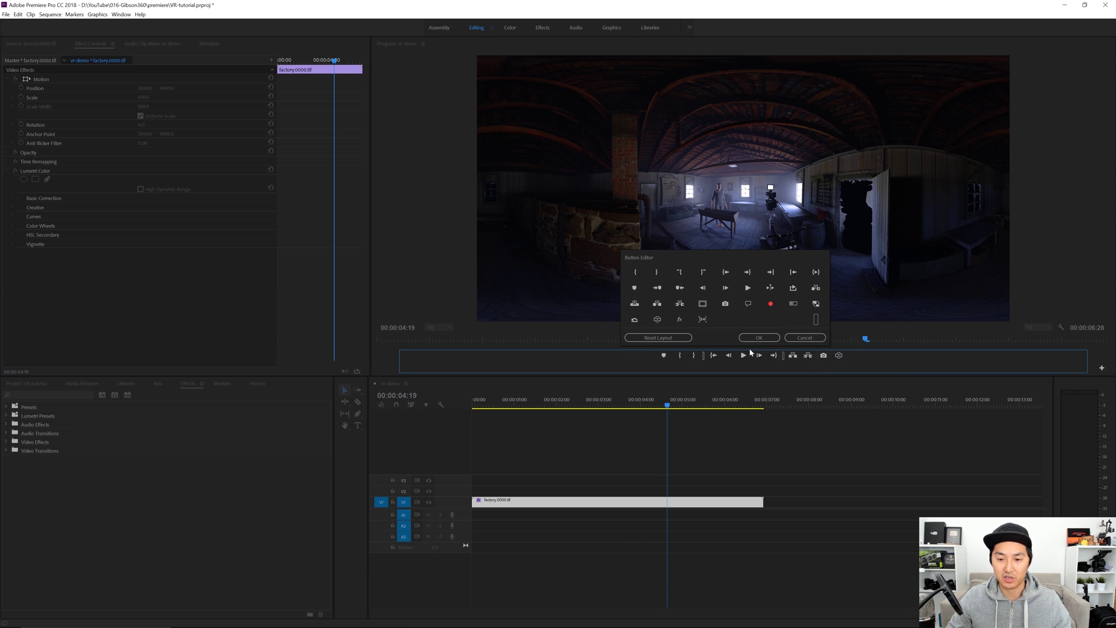
pyautogui.click(760, 338)
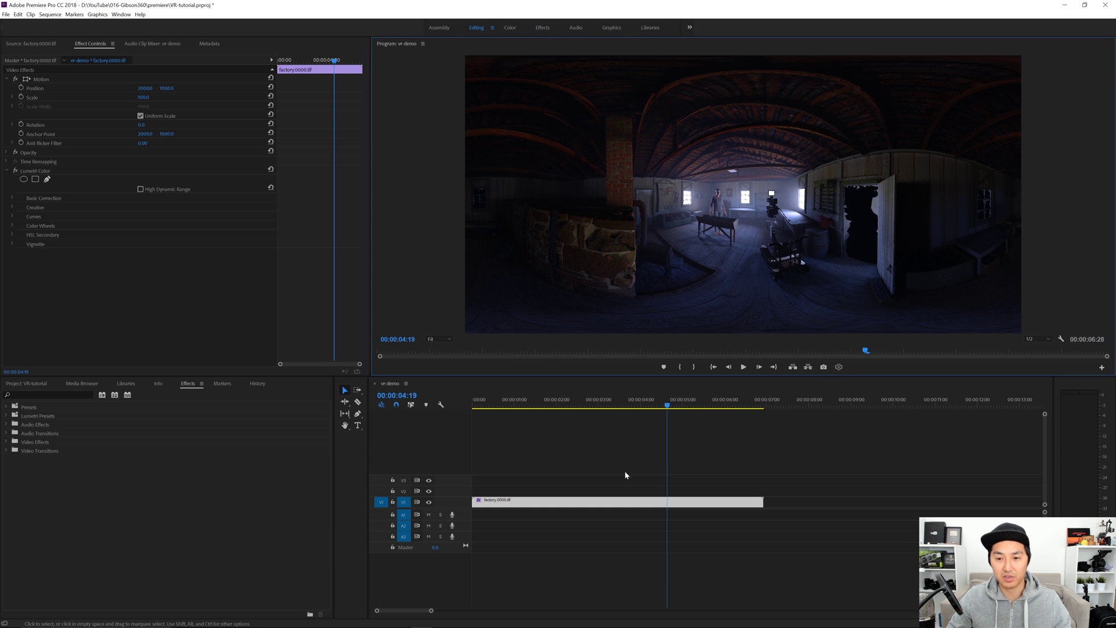
# Set the vr-demo sequence's VR properties to Equirectangular projection with Monoscopic layout.
pyautogui.click(37, 384)
pyautogui.rightClick(156, 448)
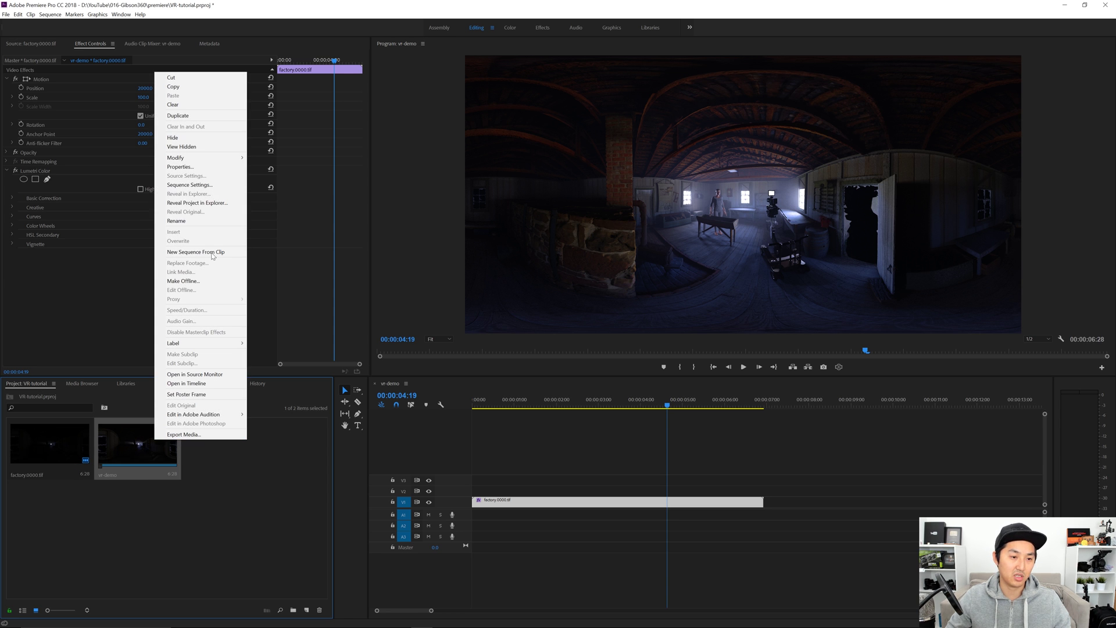
pyautogui.click(202, 187)
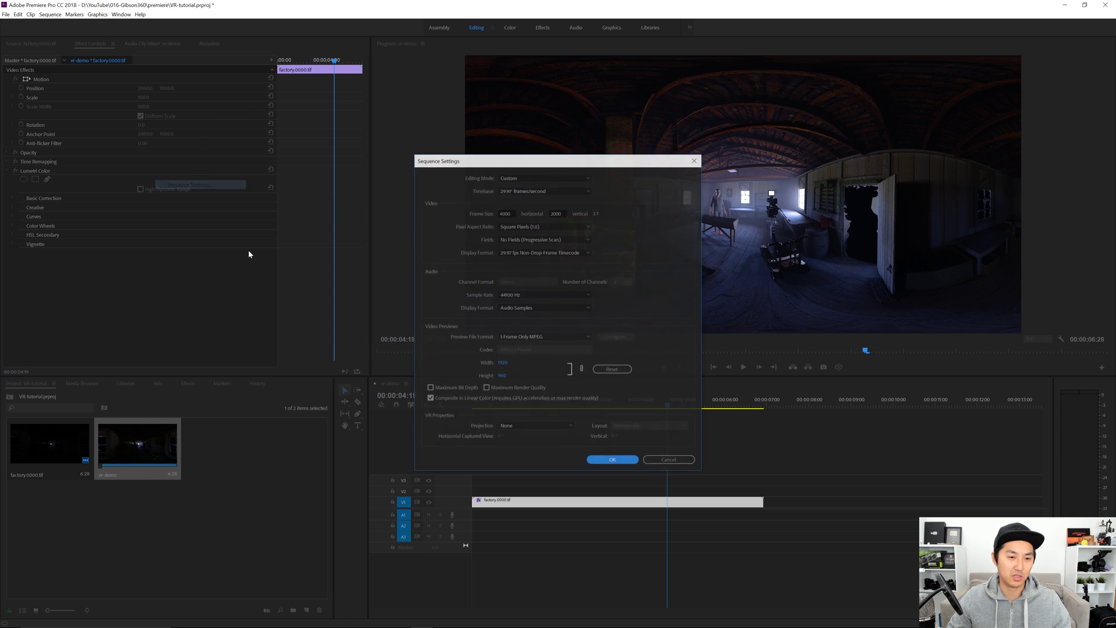
pyautogui.moveTo(601, 164); pyautogui.dragTo(559, 121)
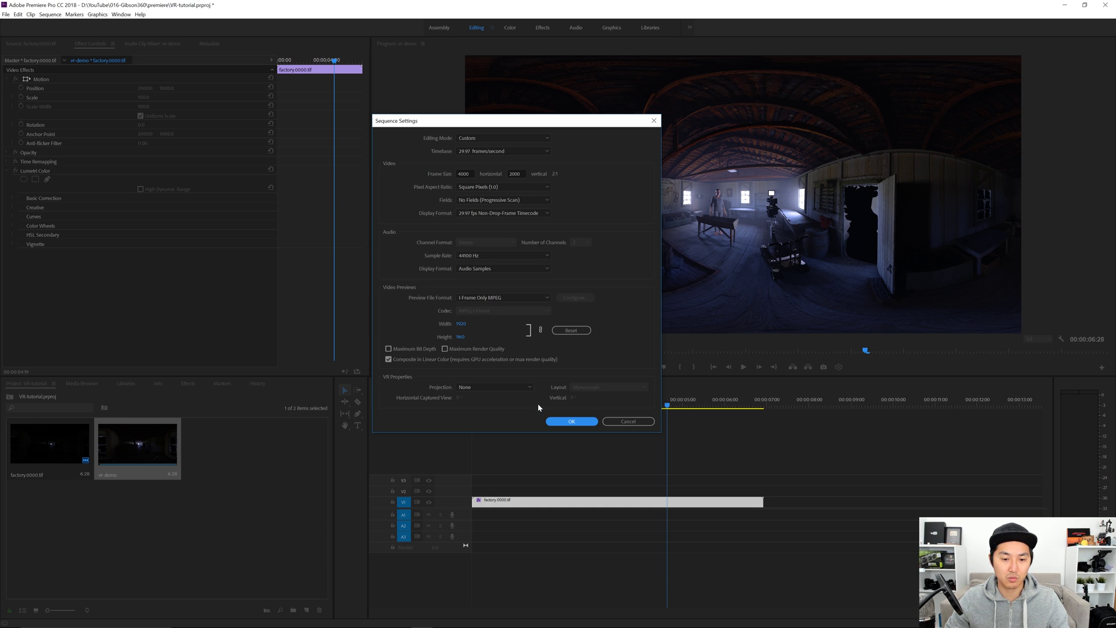
pyautogui.click(493, 385)
pyautogui.click(491, 402)
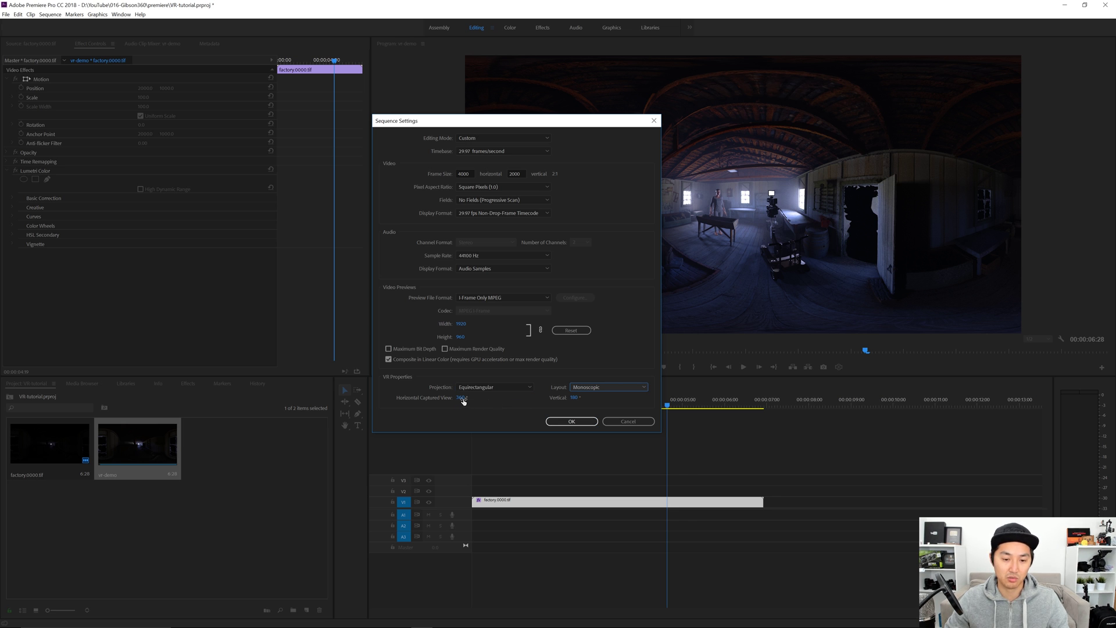
pyautogui.click(588, 388)
pyautogui.click(601, 393)
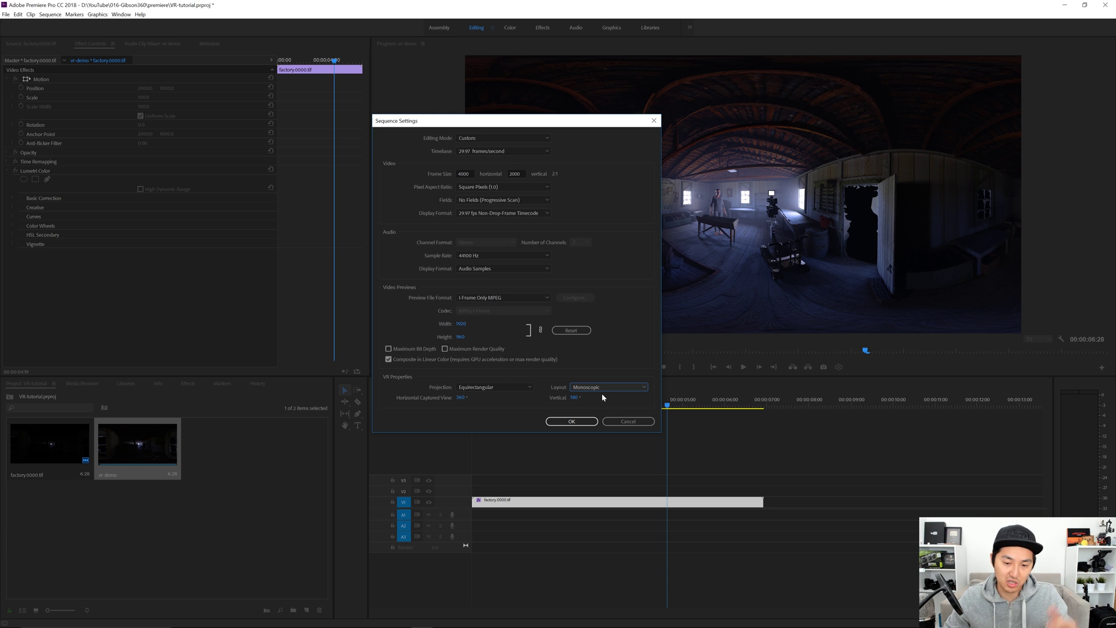
pyautogui.click(570, 422)
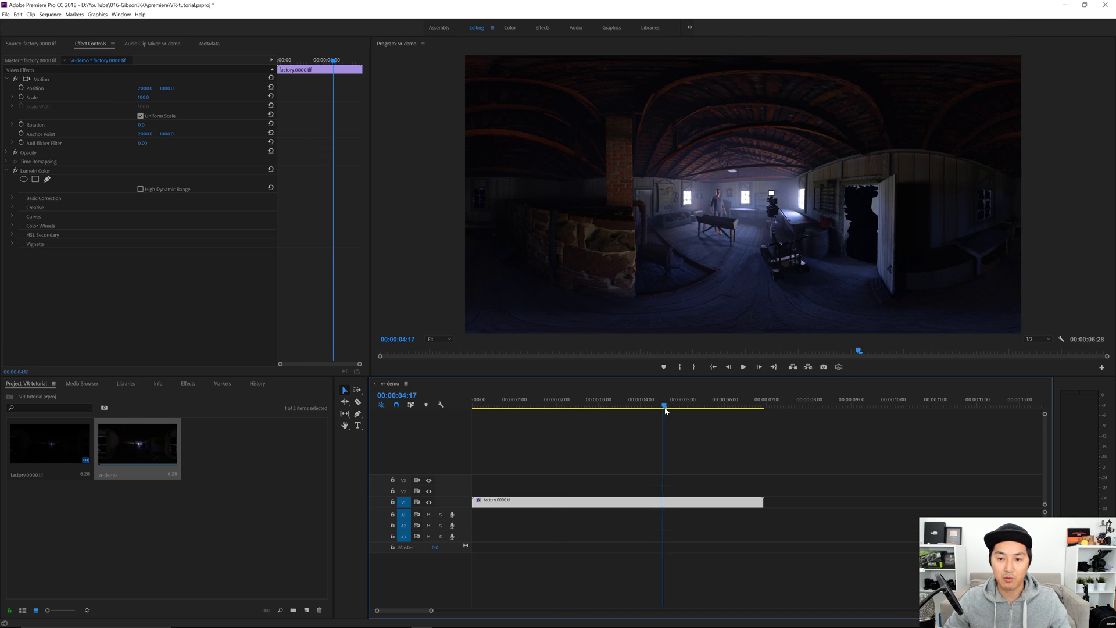
# Turn on the VR video display, look around the scene and scrub back to 00:00:01:10.
pyautogui.click(837, 368)
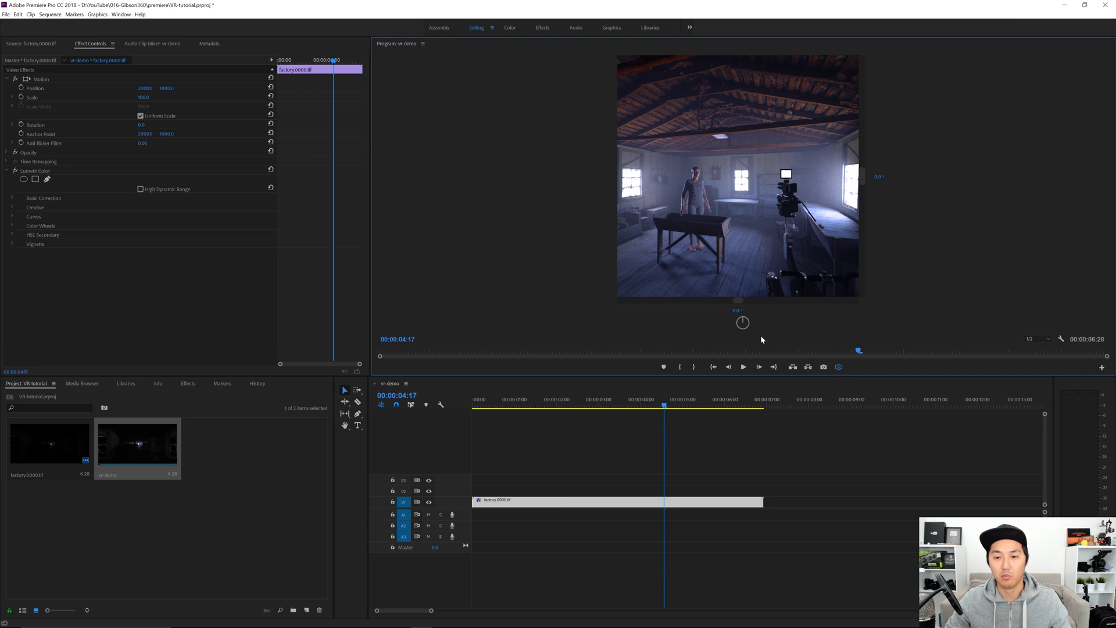
pyautogui.moveTo(734, 226); pyautogui.dragTo(708, 327)
pyautogui.moveTo(664, 402); pyautogui.dragTo(527, 406)
# Reset the VR view's horizontal and vertical angles to 0°.
pyautogui.click(737, 310)
pyautogui.write('0')
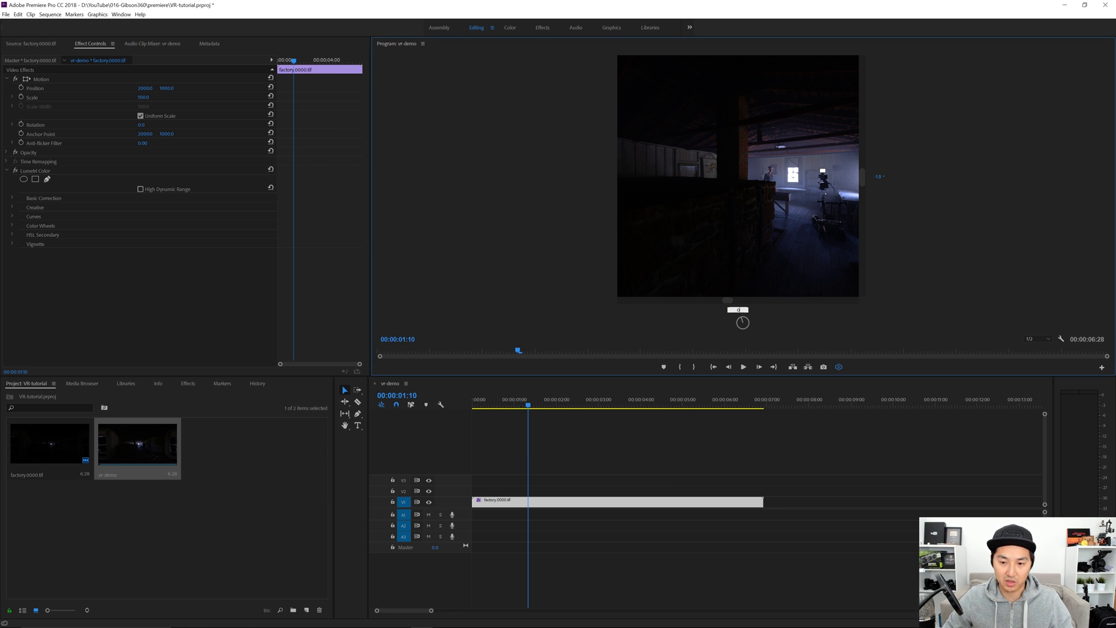
pyautogui.press('Return')
pyautogui.click(879, 175)
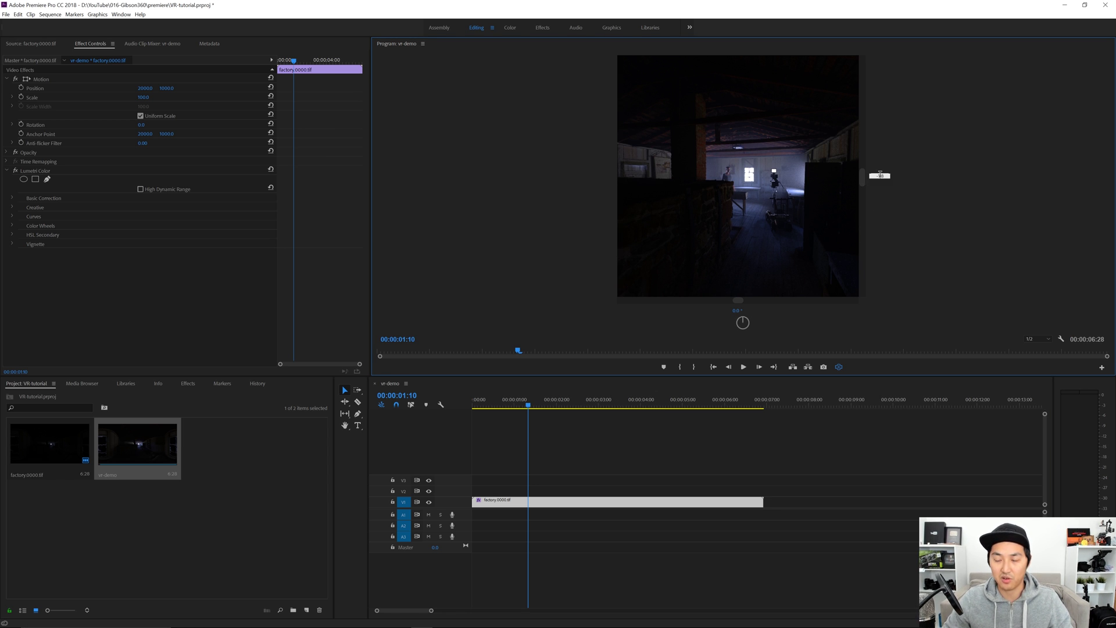
pyautogui.press('Return')
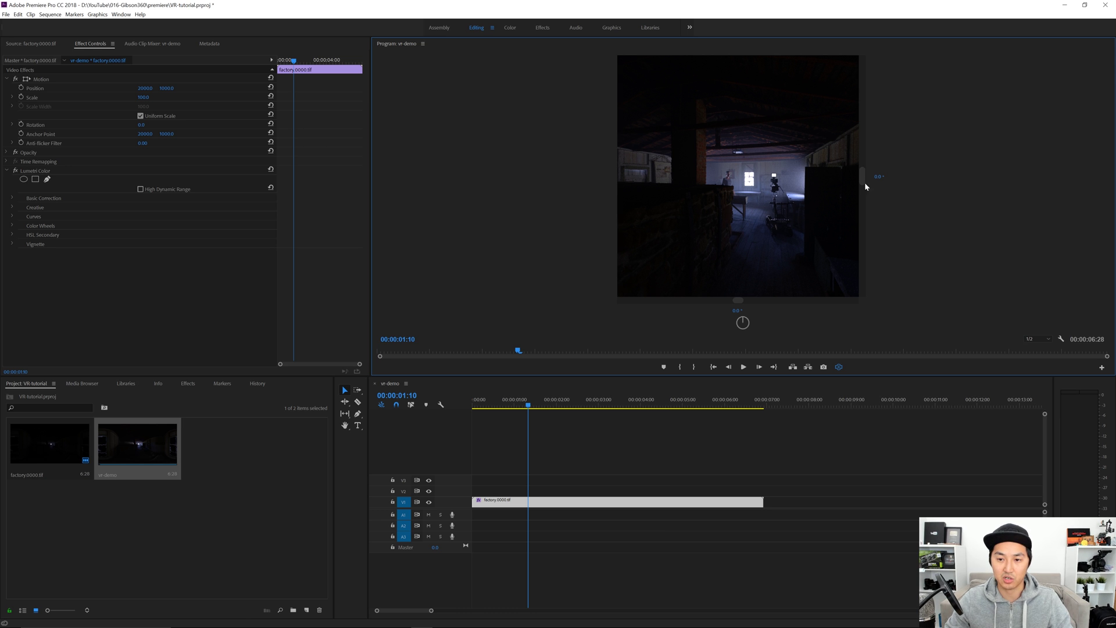
# Scrub the VR view from the start to 00:00:04:26 and turn off the VR video display.
pyautogui.press('Home')
pyautogui.moveTo(473, 421); pyautogui.dragTo(674, 441)
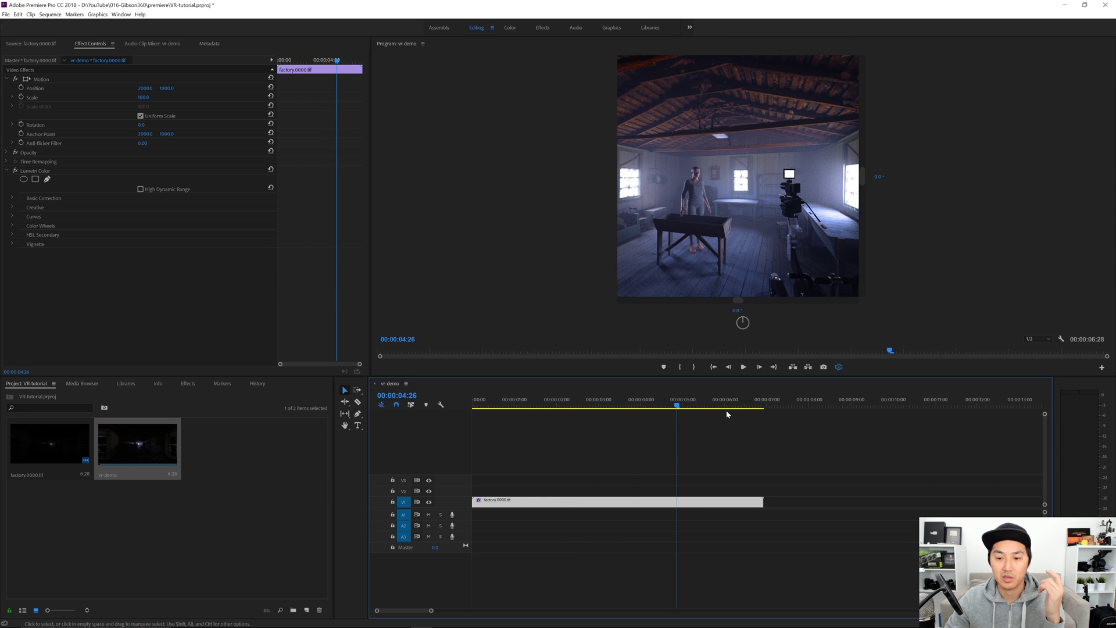
pyautogui.click(839, 368)
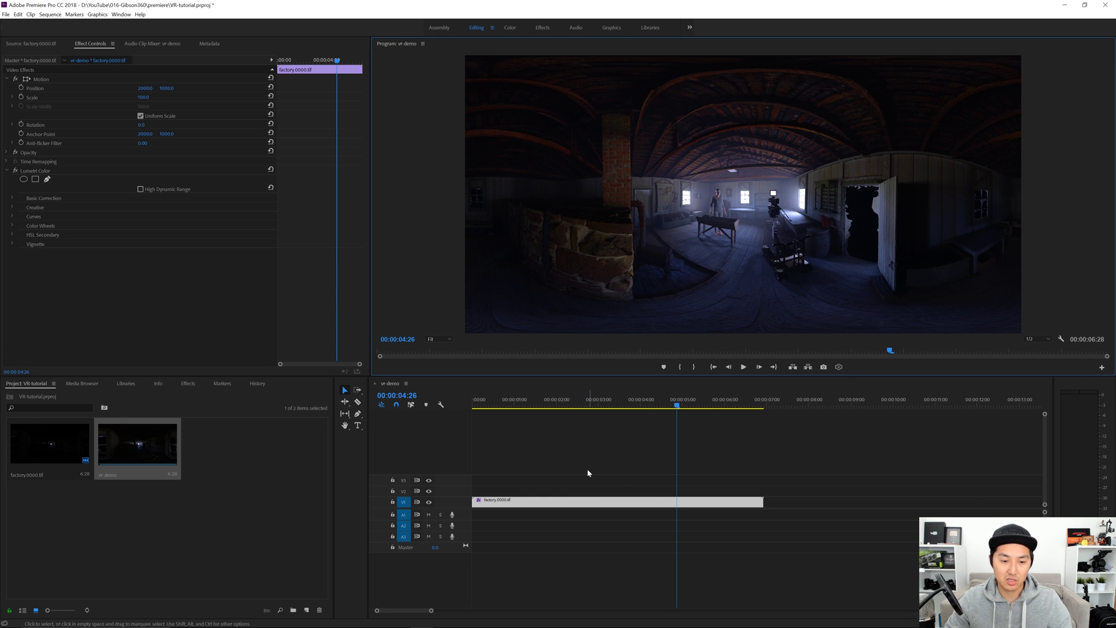
# Examine the Immersive Video effects inside the Video Effects folder.
pyautogui.click(189, 384)
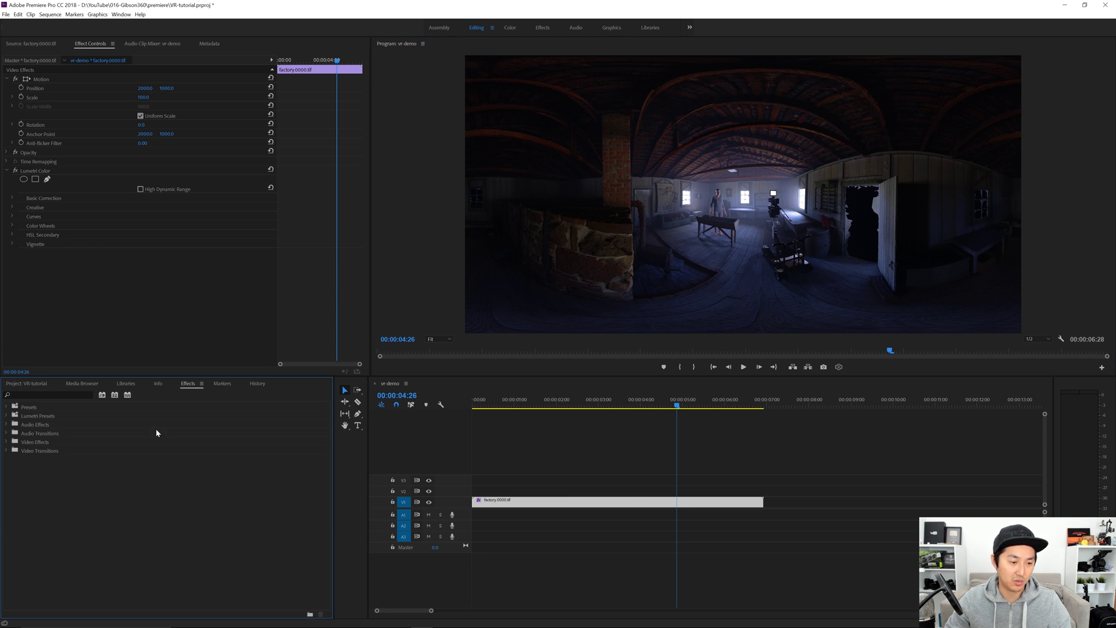
pyautogui.click(6, 443)
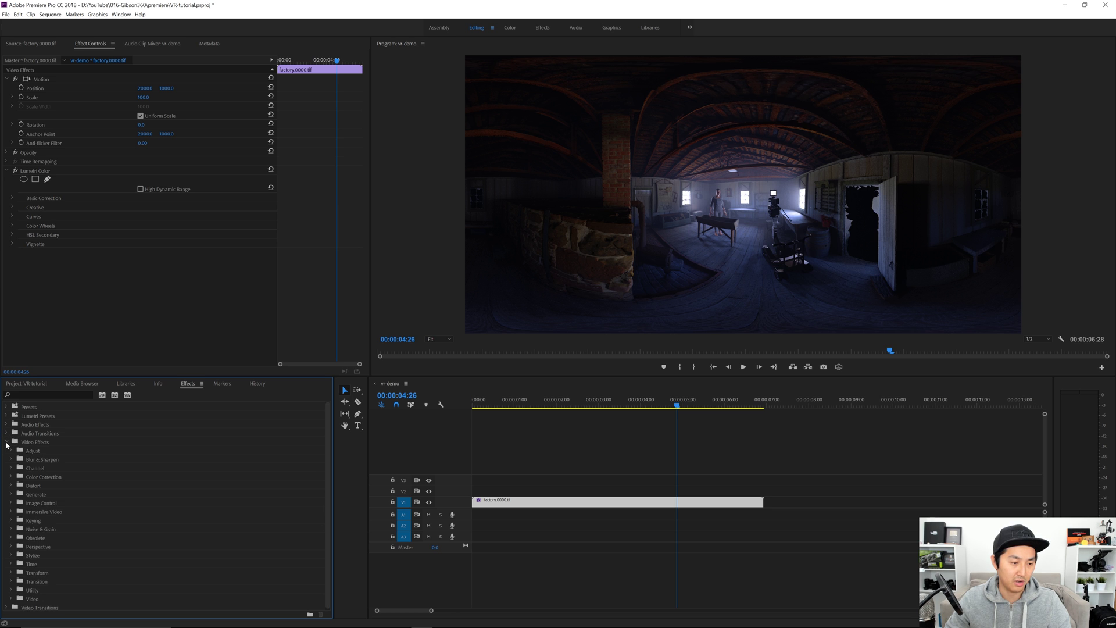
pyautogui.click(11, 511)
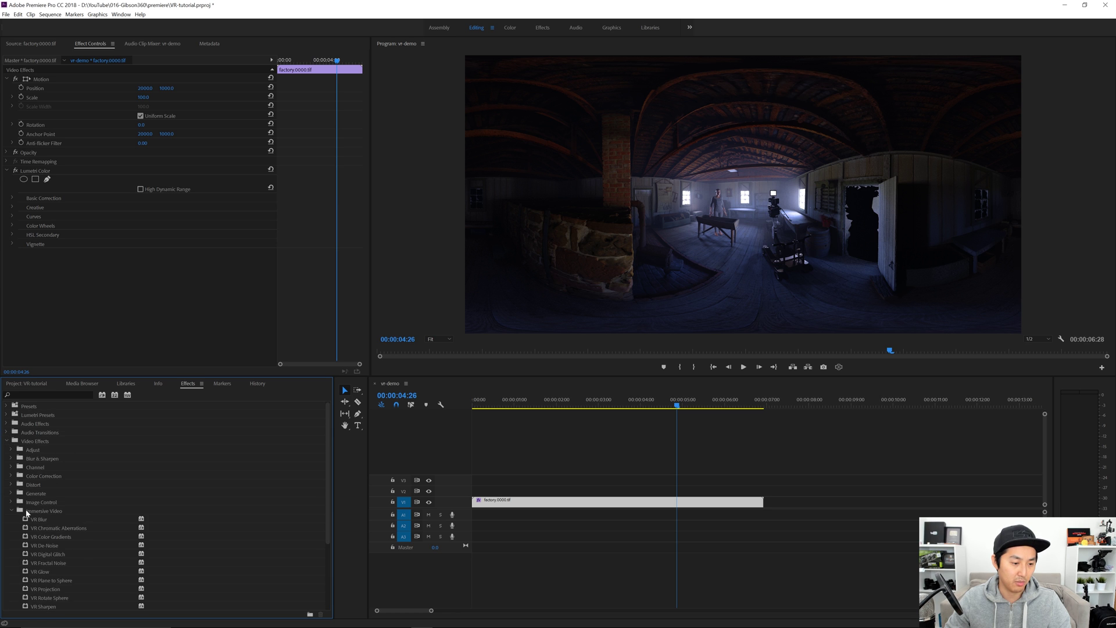
pyautogui.scroll(-3, 87, 497)
pyautogui.doubleClick(45, 459)
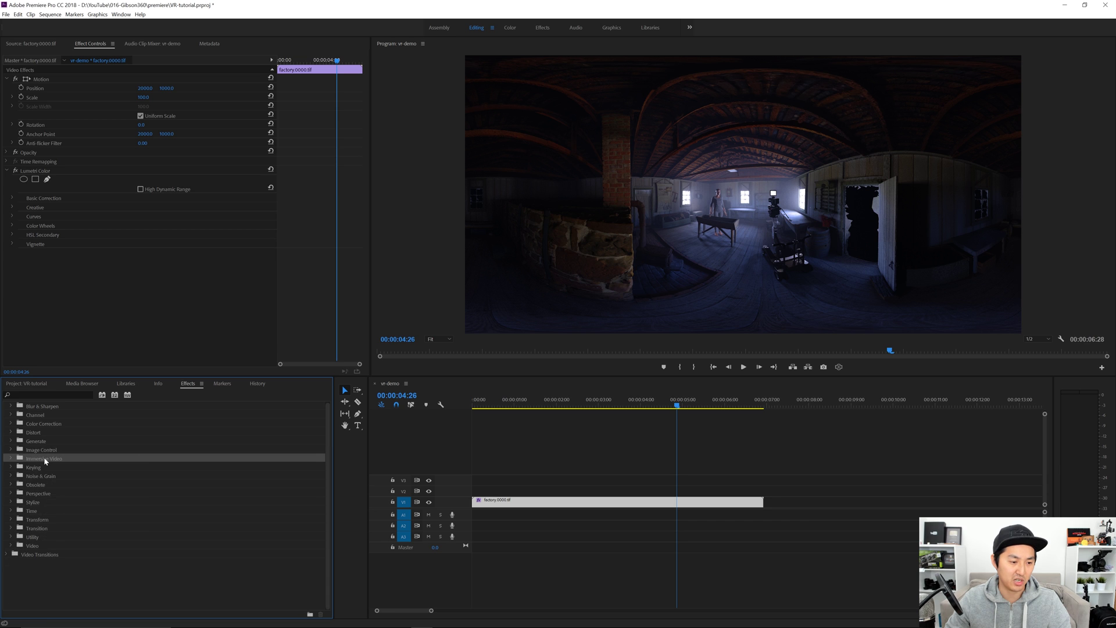
# Apply the VR Blur effect from Immersive Video to the timeline clip and set its Blurriness to 5.
pyautogui.doubleClick(30, 459)
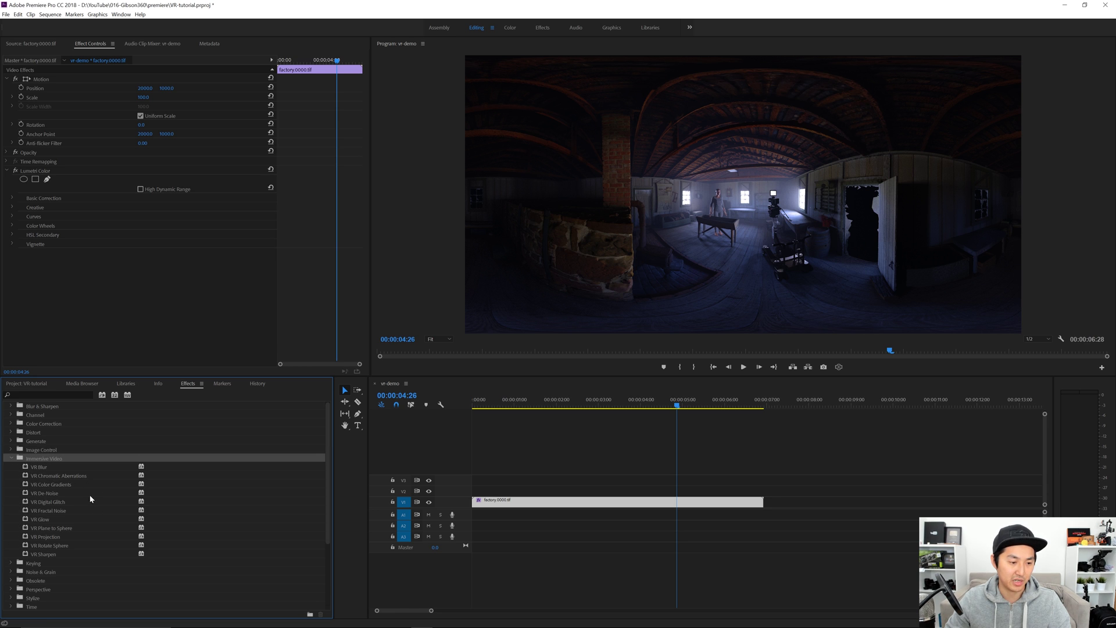
pyautogui.click(42, 467)
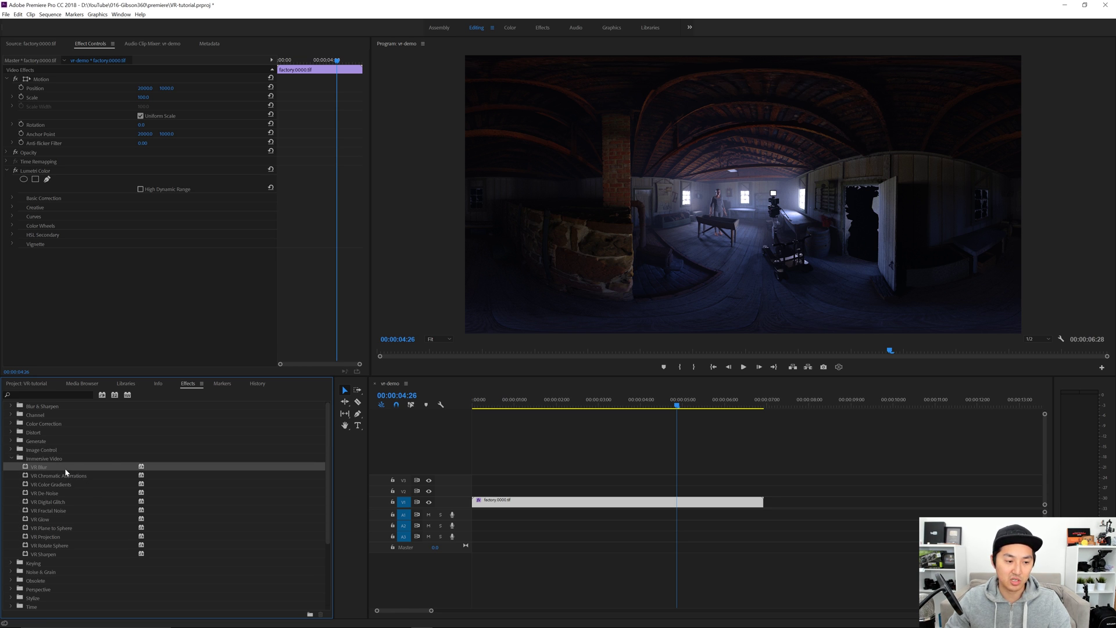
pyautogui.moveTo(40, 470); pyautogui.dragTo(518, 505)
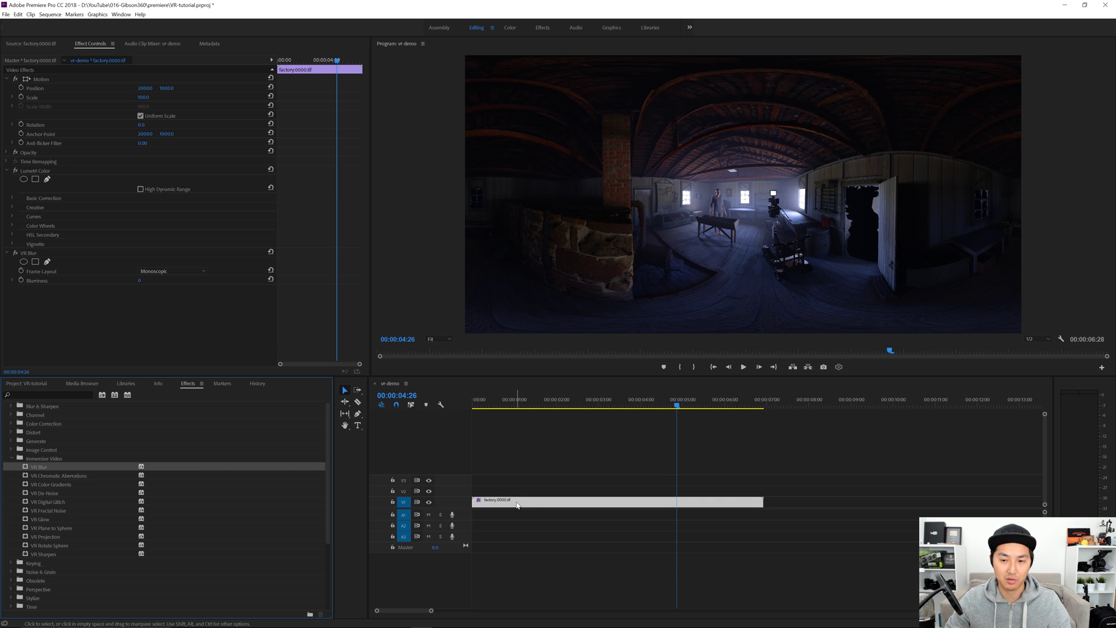
pyautogui.click(143, 282)
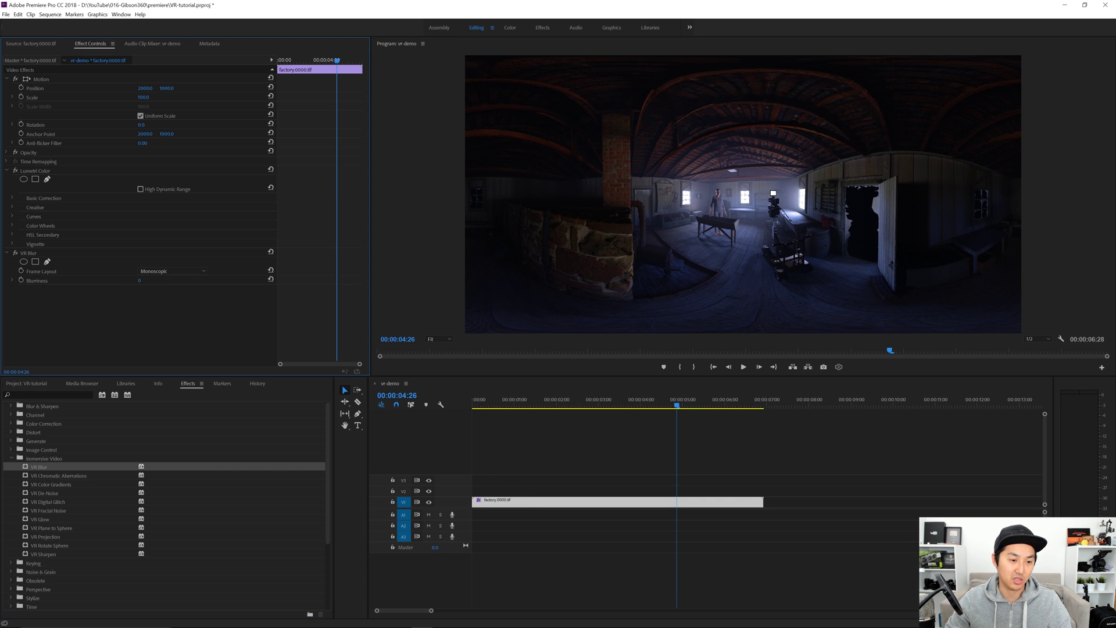
pyautogui.click(149, 280)
pyautogui.write('5')
pyautogui.press('Return')
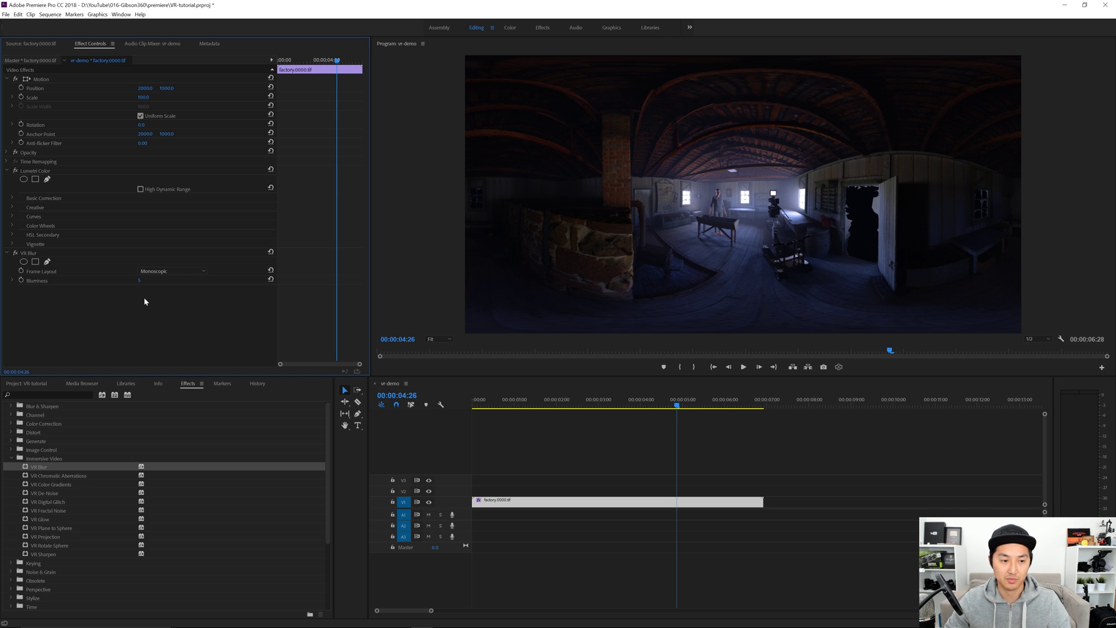
# Set VR Blur's Blurriness to 20, then remove the effect from the clip.
pyautogui.click(141, 280)
pyautogui.write('20')
pyautogui.press('Return')
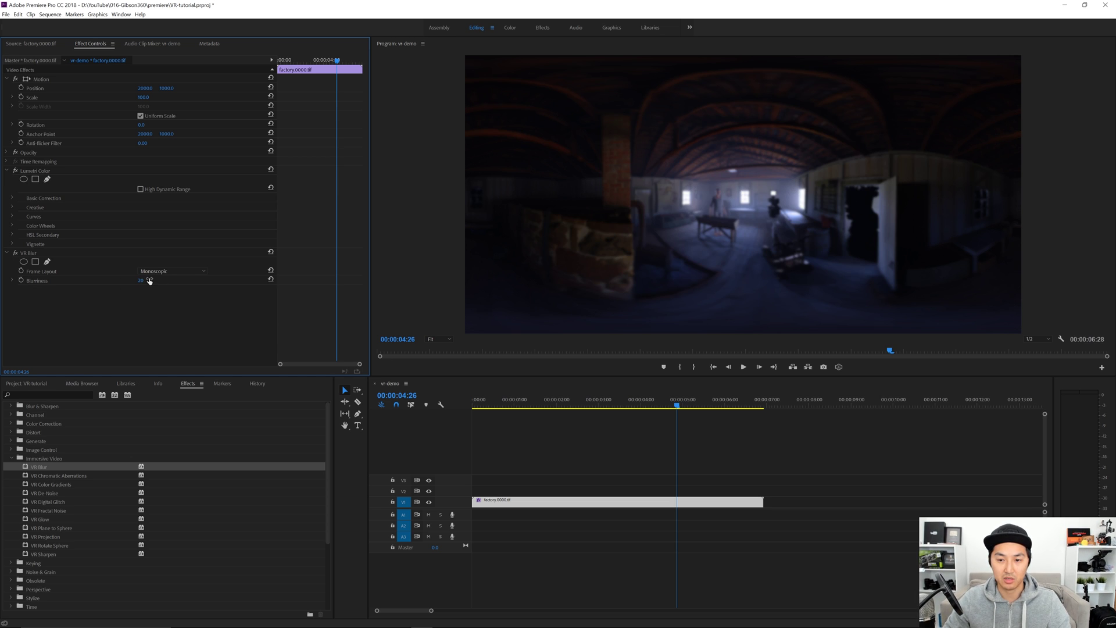
pyautogui.click(32, 254)
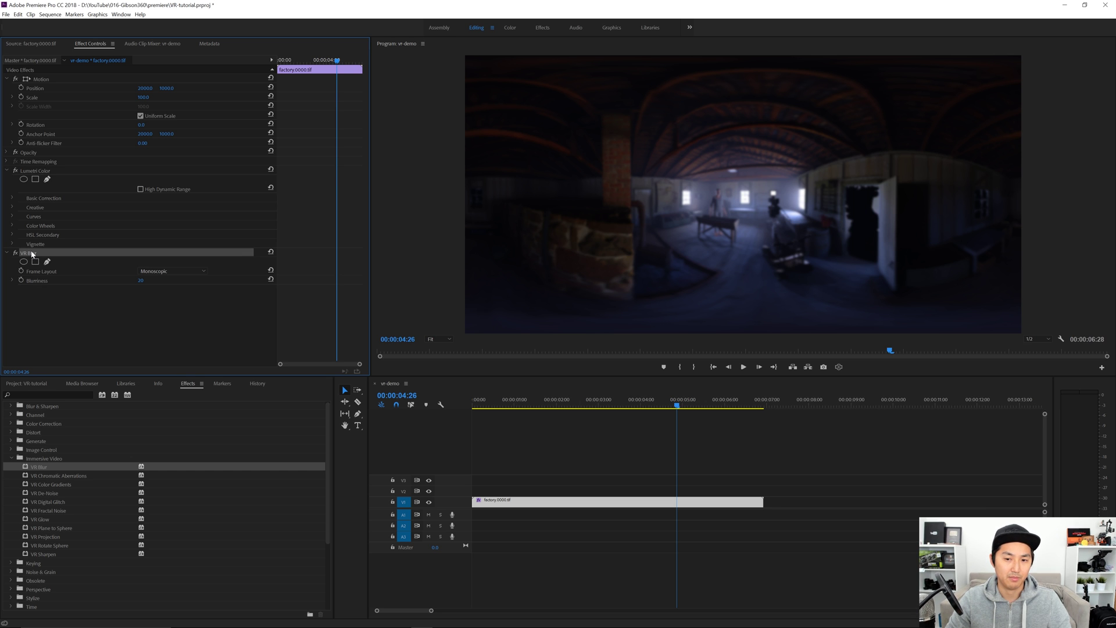
pyautogui.press('Delete')
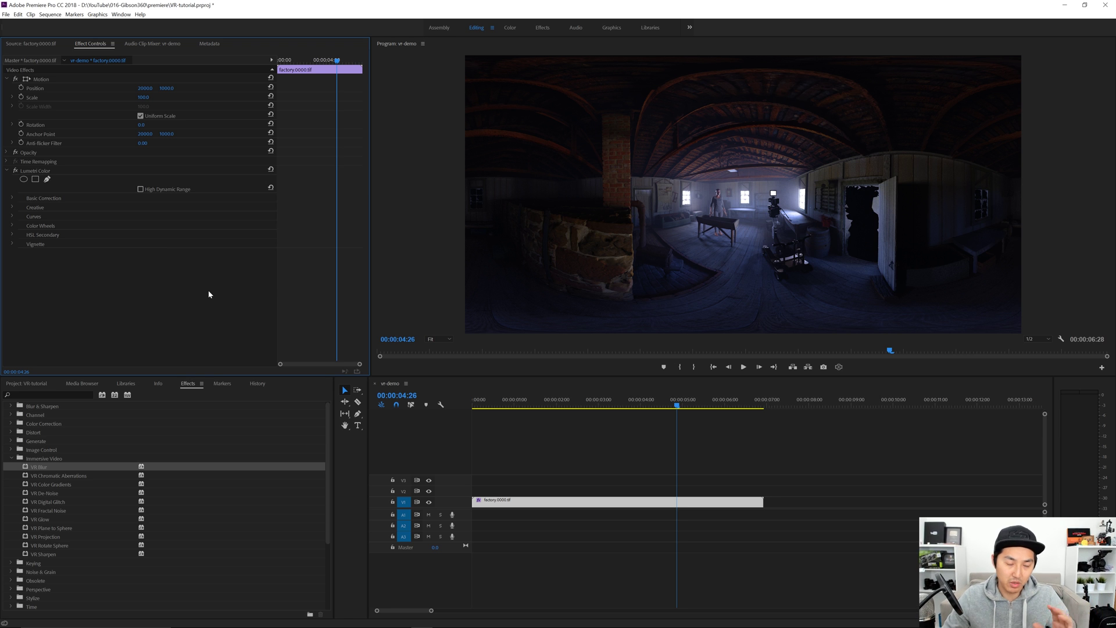
# Try the VR Chromatic Aberrations effect on the clip with weaker red and blue aberration and a changed Falloff Distance, and remove it.
pyautogui.click(66, 475)
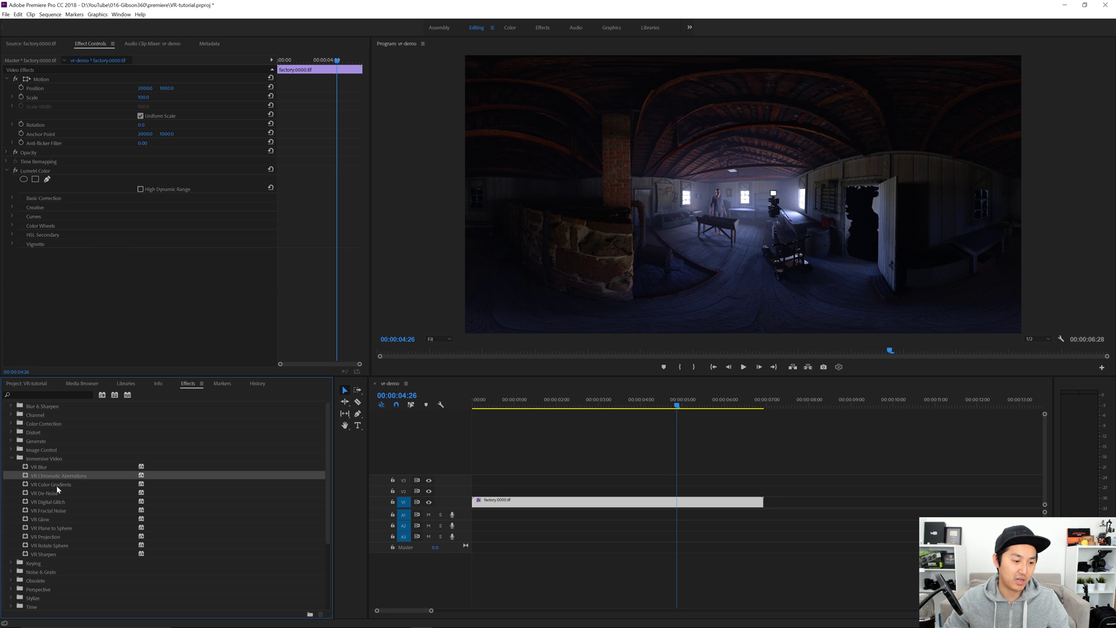
pyautogui.moveTo(58, 478); pyautogui.dragTo(581, 501)
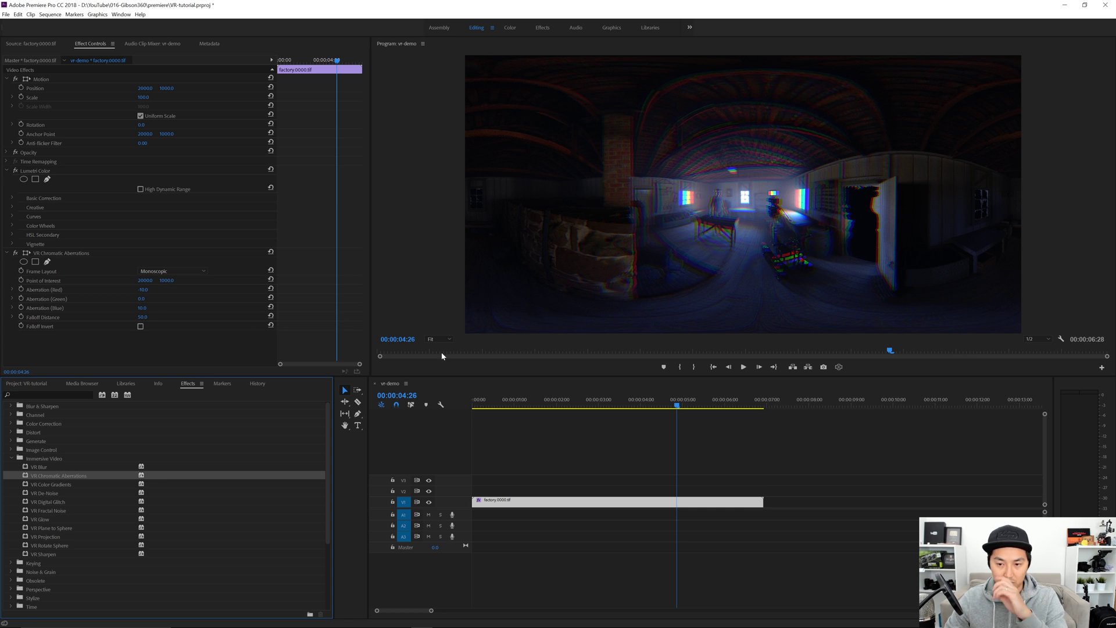
pyautogui.click(105, 253)
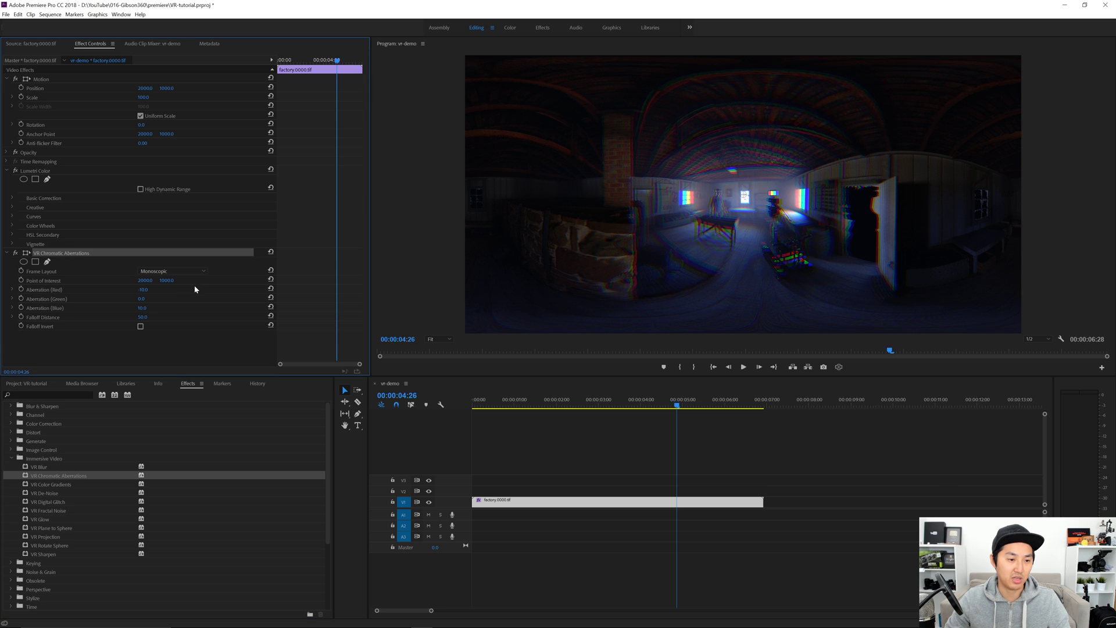
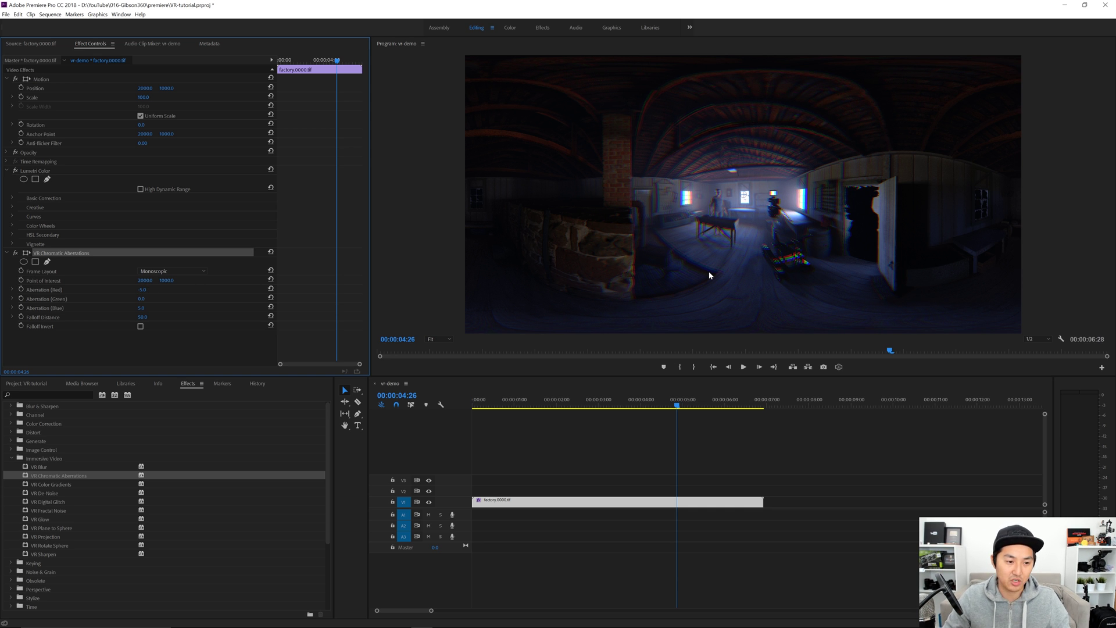
pyautogui.click(142, 318)
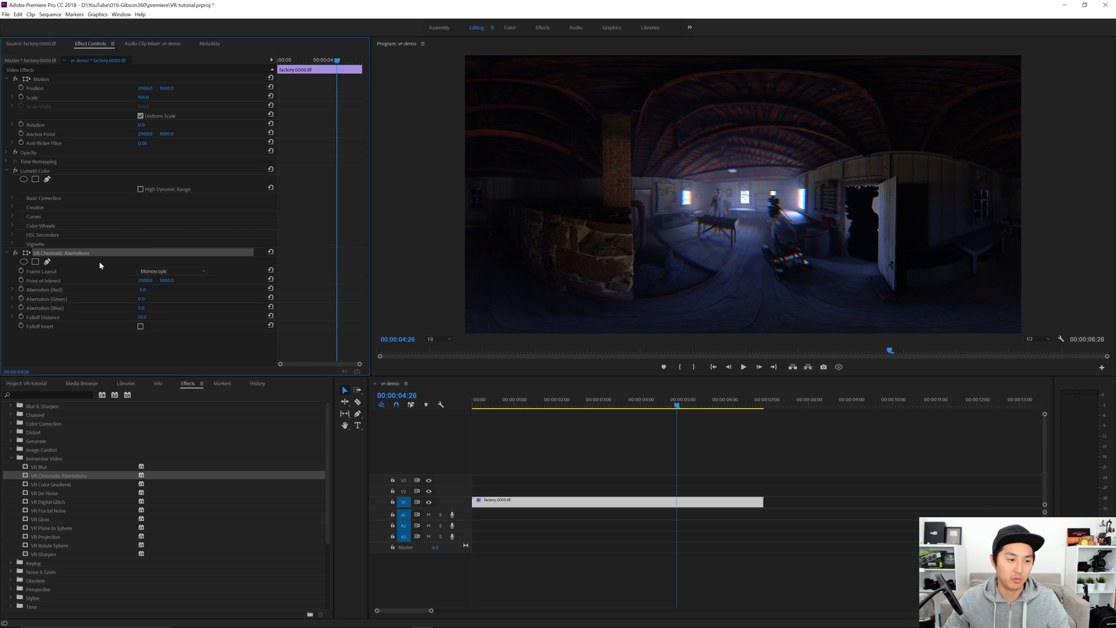
pyautogui.press('Delete')
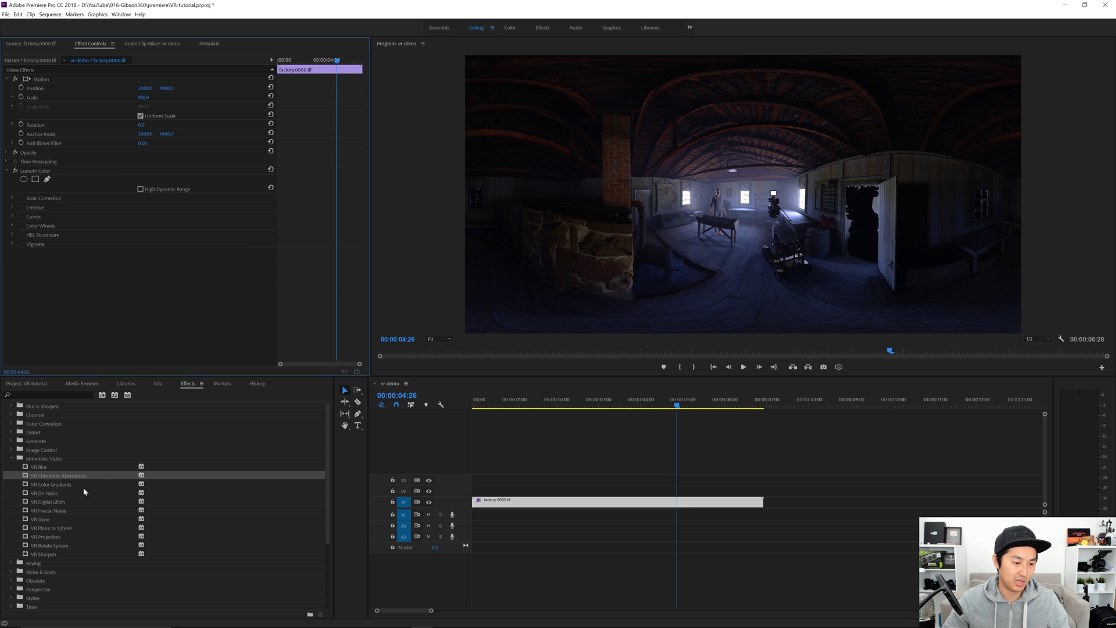
# Apply the VR Digital Glitch effect to the clip and preview it at 00:00:06:01.
pyautogui.click(43, 492)
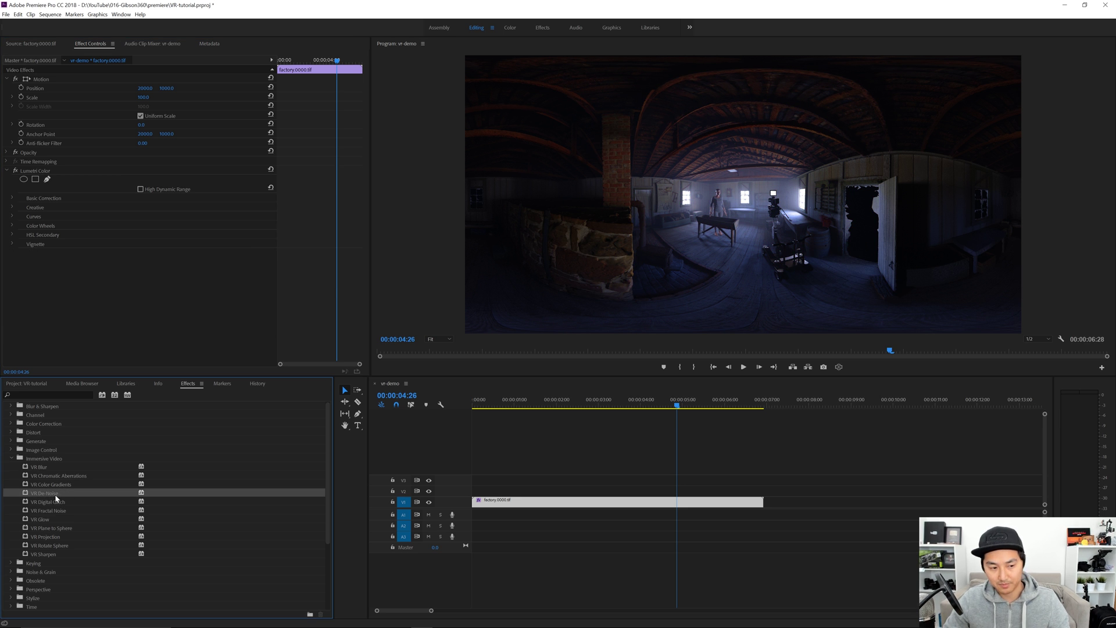
pyautogui.click(47, 502)
pyautogui.moveTo(92, 443); pyautogui.dragTo(116, 333)
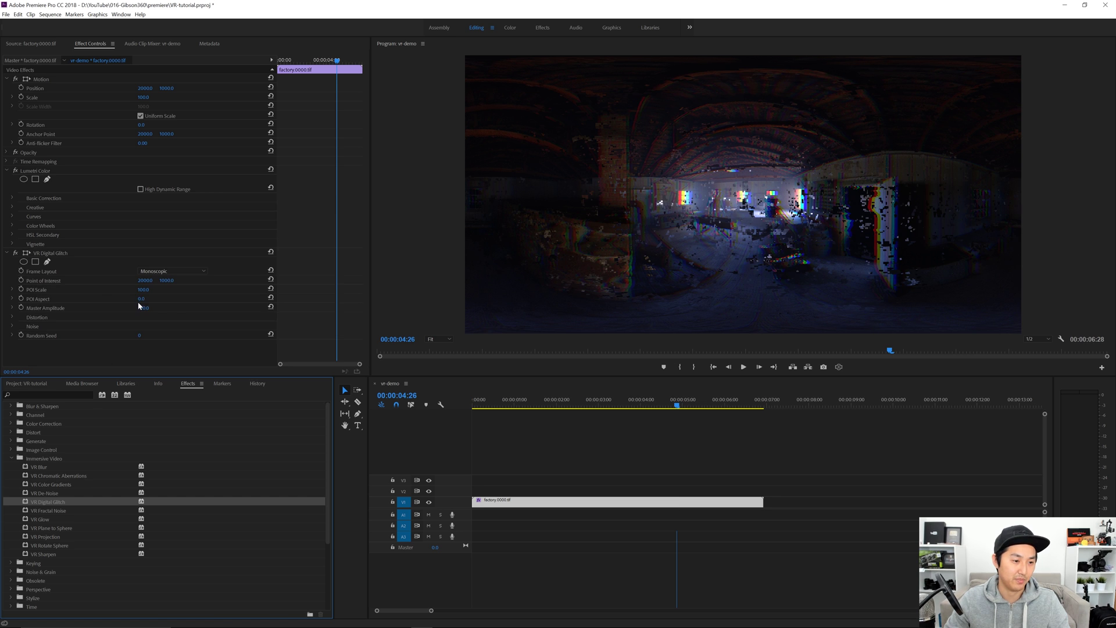
pyautogui.click(60, 250)
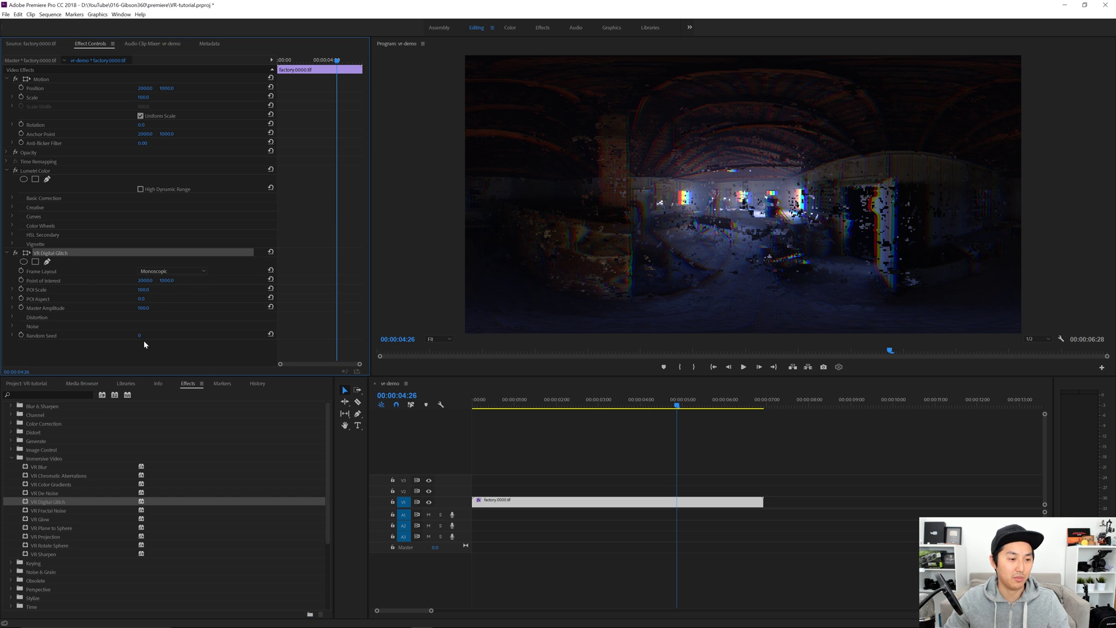
pyautogui.moveTo(676, 405); pyautogui.dragTo(726, 412)
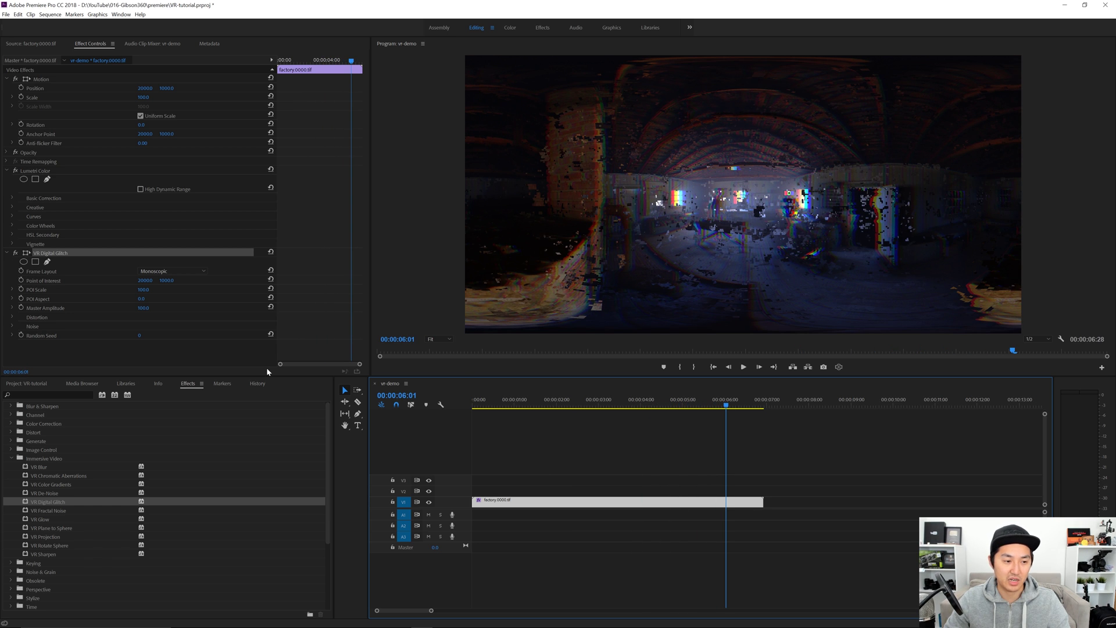
# Remove the VR Digital Glitch effect from the clip.
pyautogui.click(79, 348)
pyautogui.click(58, 253)
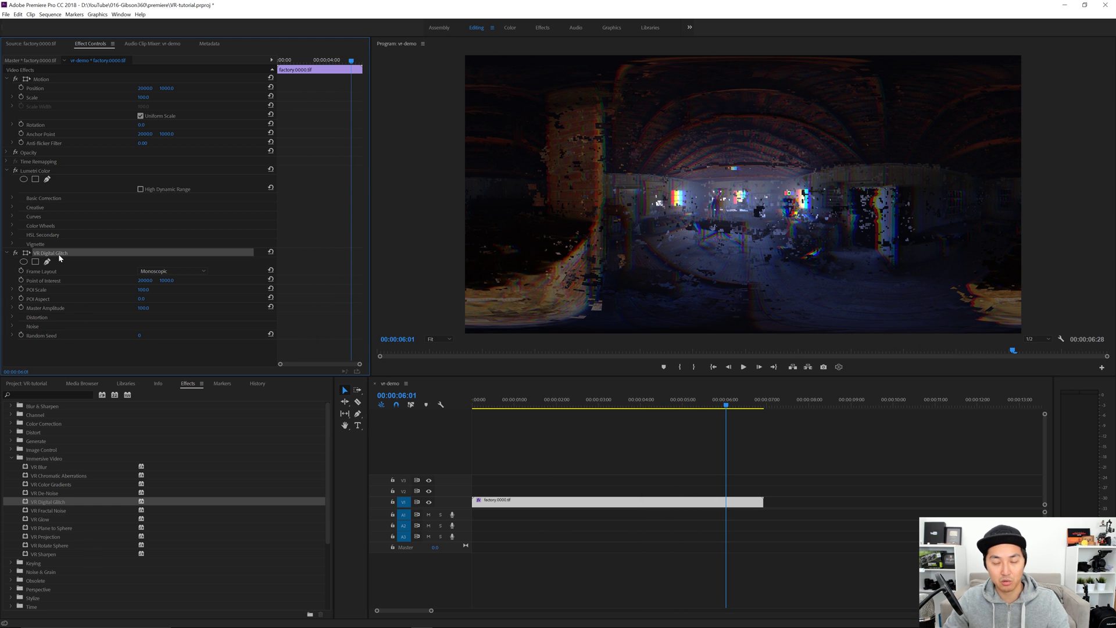
pyautogui.press('Delete')
# Apply the VR Fractal Noise effect to the clip and move the playhead back to 00:00:01:03.
pyautogui.click(56, 511)
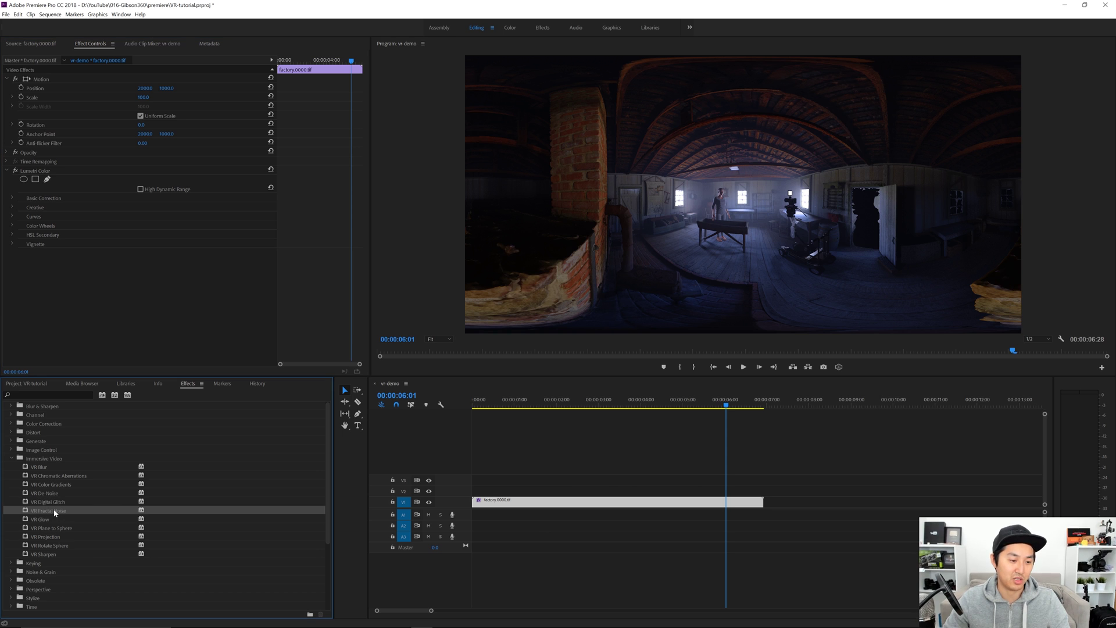
pyautogui.moveTo(256, 480); pyautogui.dragTo(507, 502)
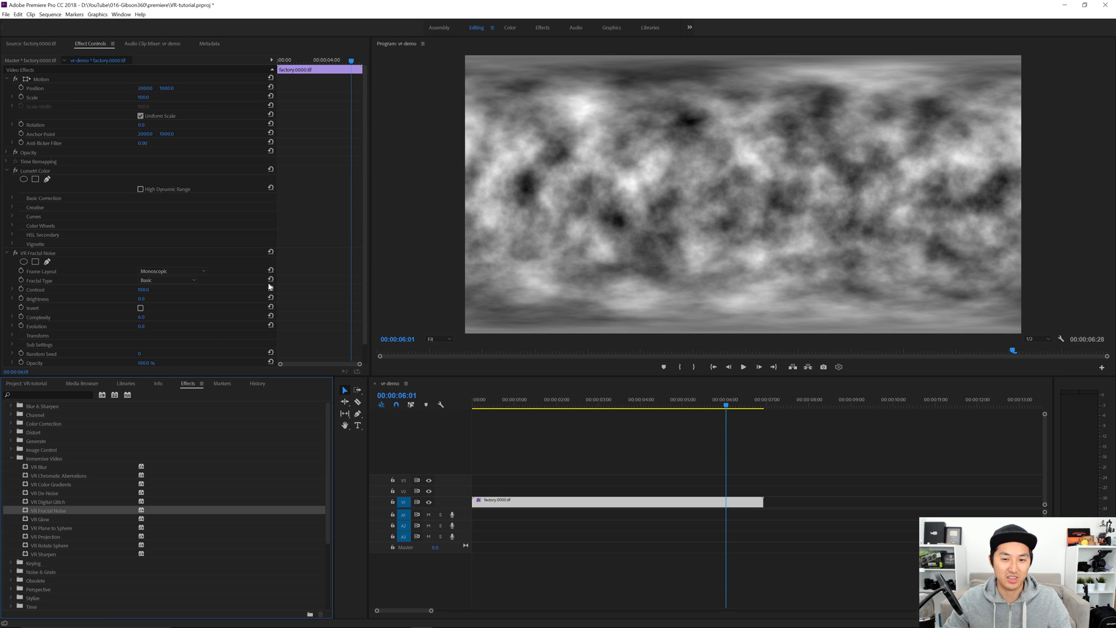
pyautogui.click(39, 254)
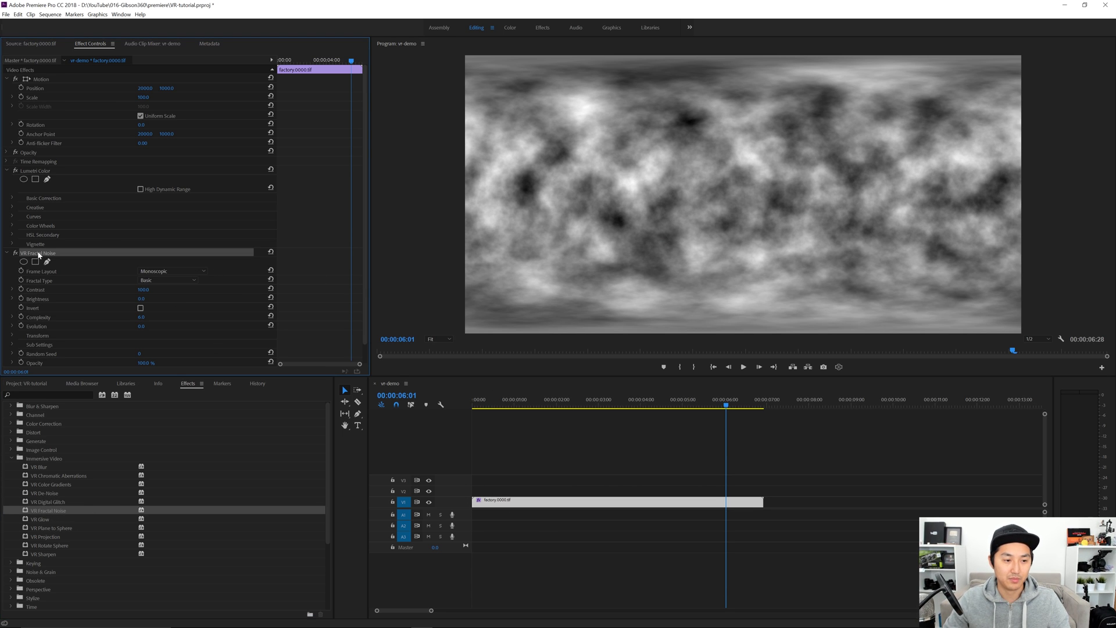
pyautogui.moveTo(711, 404); pyautogui.dragTo(519, 402)
# Increase VR Fractal Noise's Evolution to try out the moving pattern, and delete the effect.
pyautogui.scroll(-2, 85, 319)
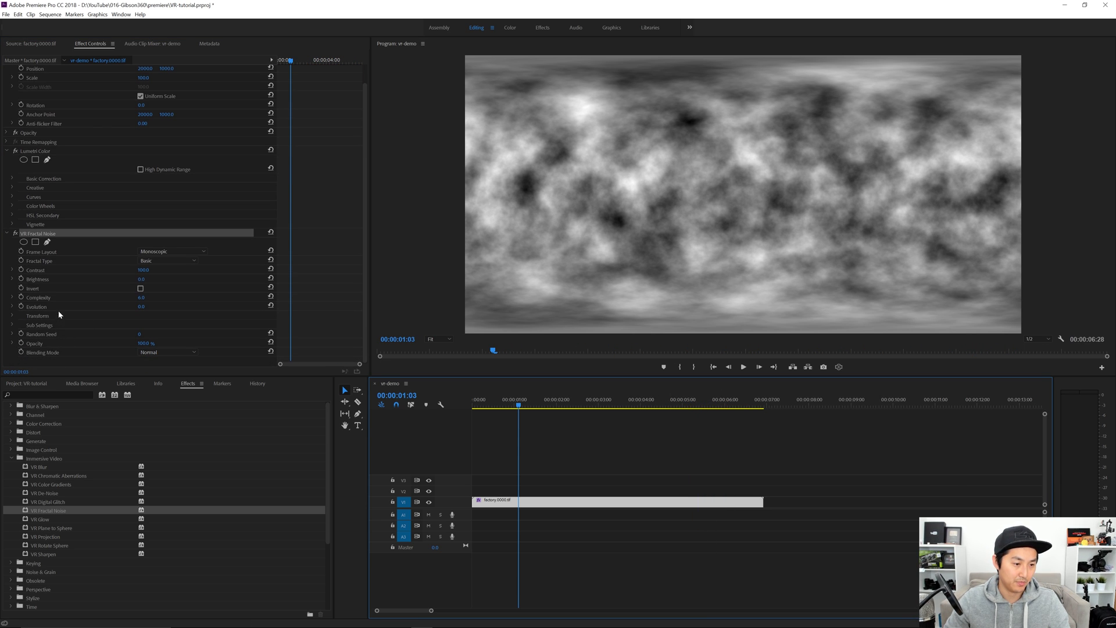
pyautogui.moveTo(142, 308); pyautogui.dragTo(372, 308)
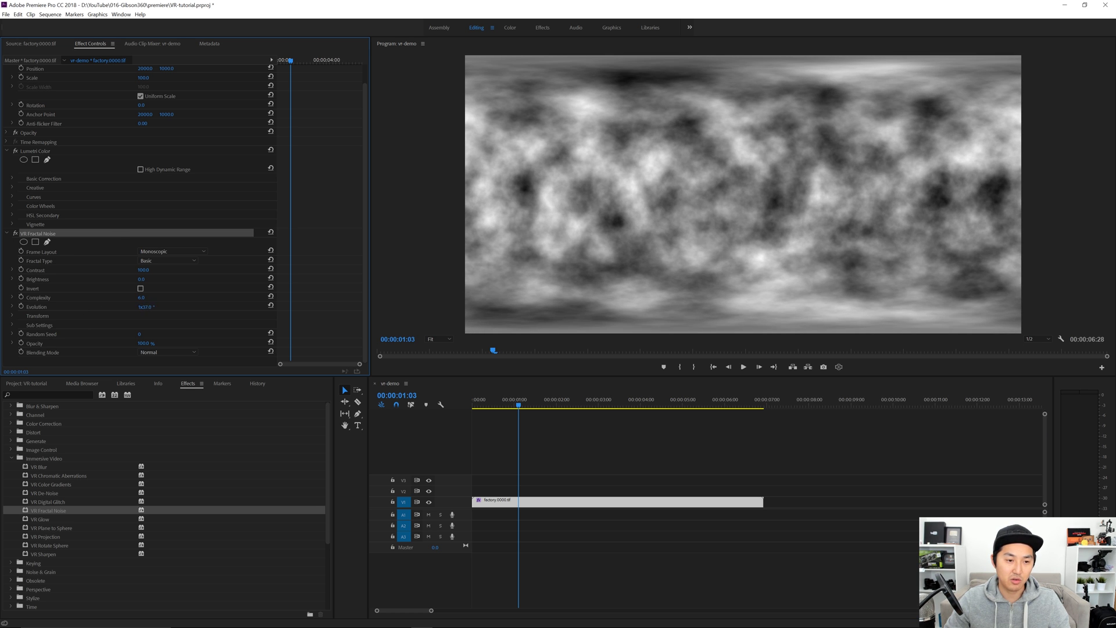
pyautogui.click(41, 233)
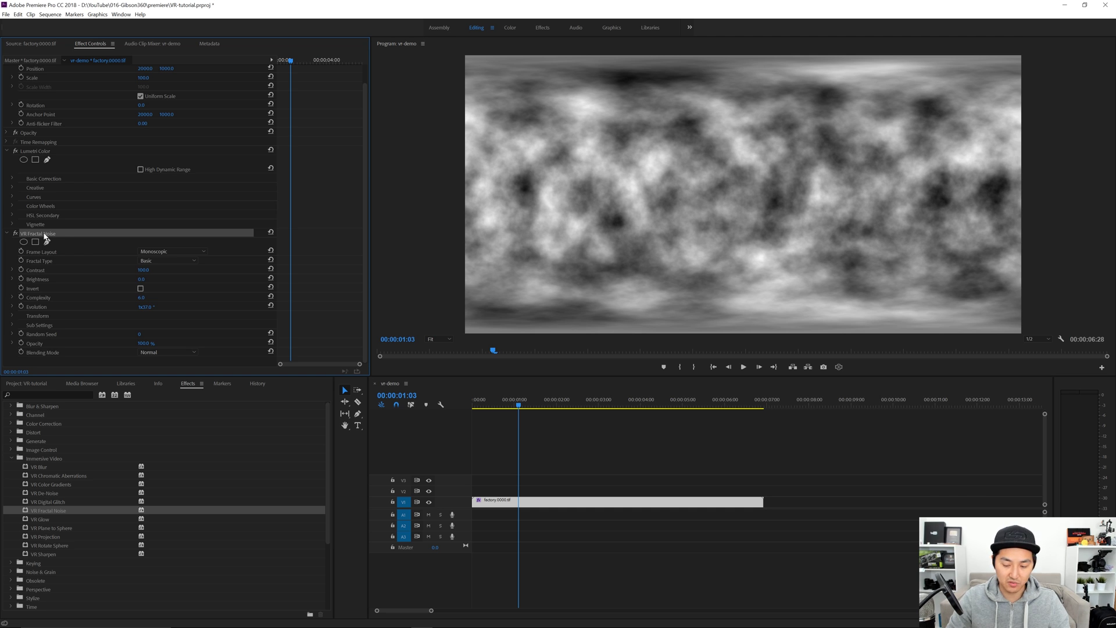
pyautogui.press('Delete')
# Apply the VR Glow effect to the clip and compare the image with it off and on at 00:00:05:18.
pyautogui.moveTo(41, 519); pyautogui.dragTo(515, 501)
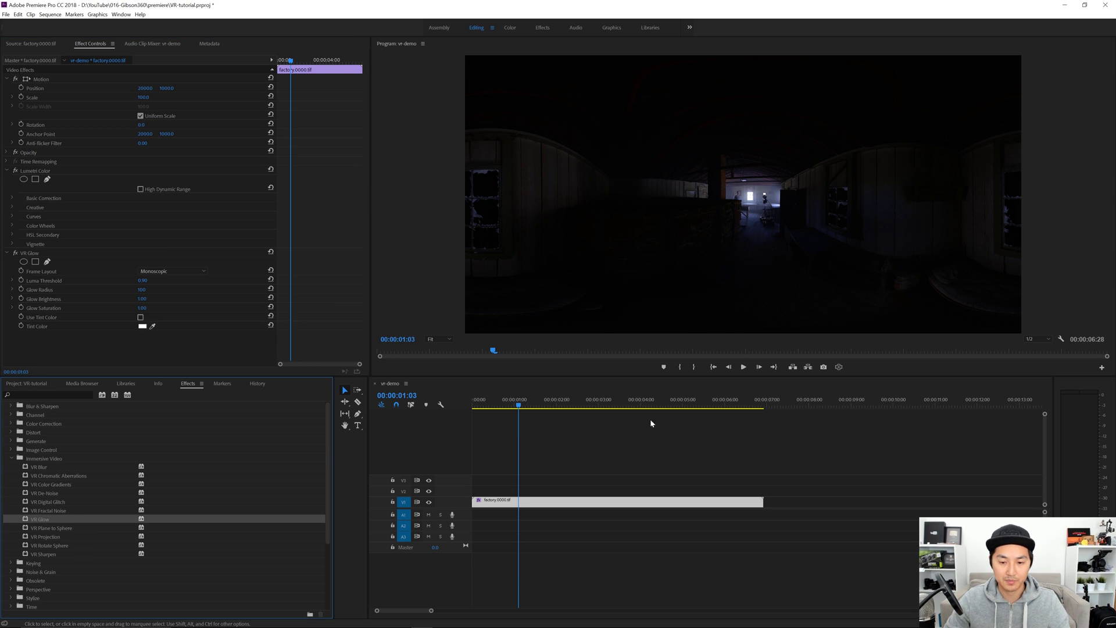
pyautogui.moveTo(650, 417); pyautogui.dragTo(707, 416)
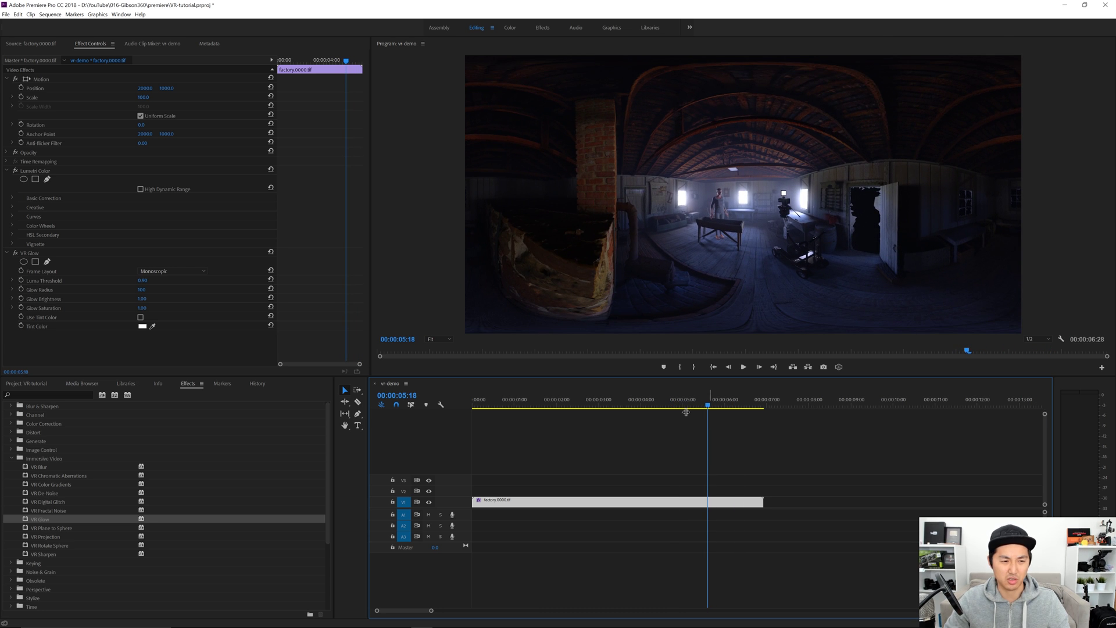
pyautogui.click(15, 253)
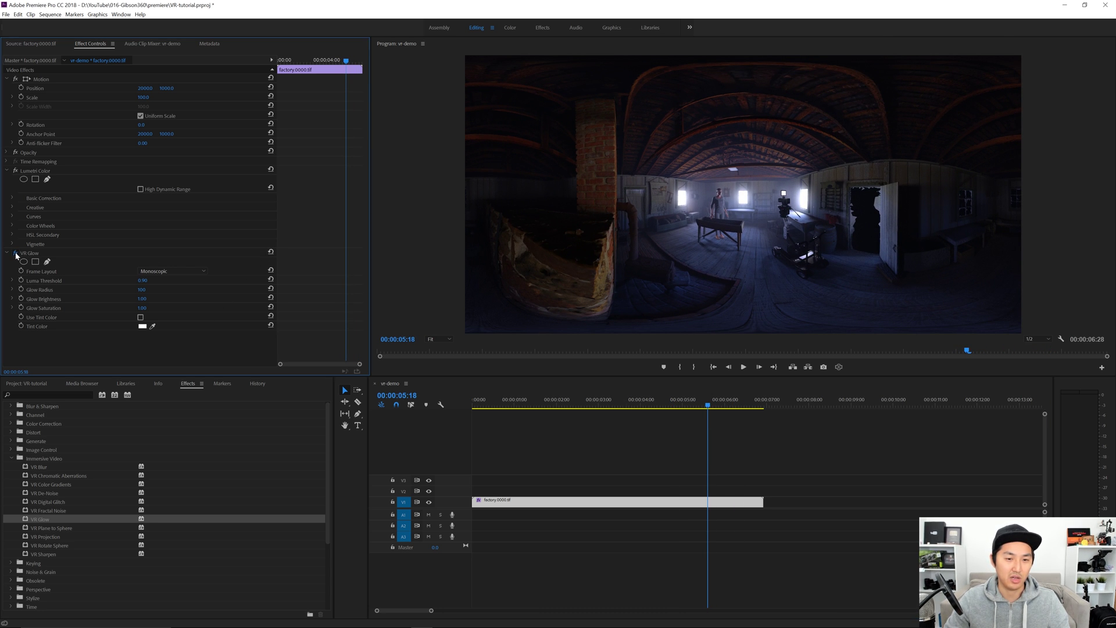
pyautogui.click(15, 253)
pyautogui.click(15, 253)
pyautogui.click(15, 253)
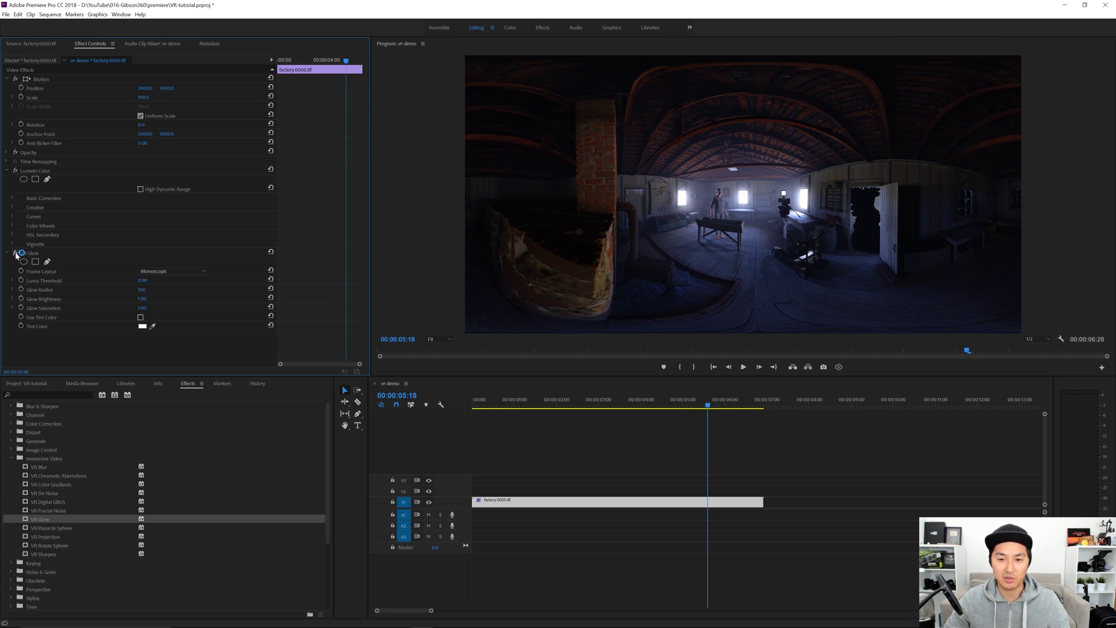
pyautogui.click(15, 253)
pyautogui.click(16, 254)
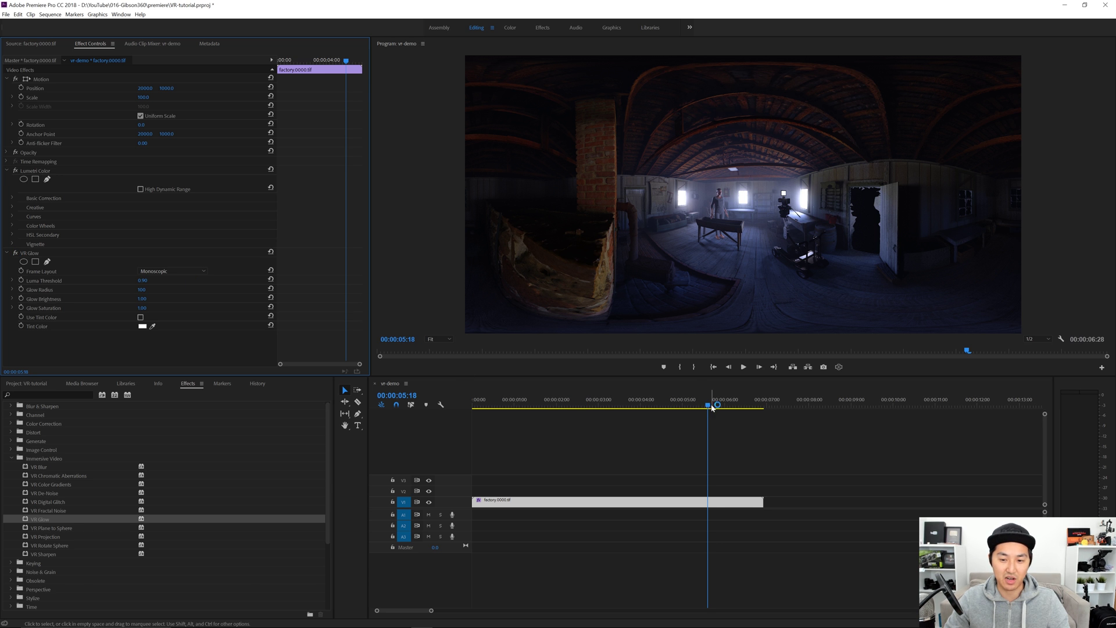
# Preview the glow on the clip by playing and scrubbing to about 00:00:06:00.
pyautogui.click(670, 415)
pyautogui.press('space')
pyautogui.click(724, 417)
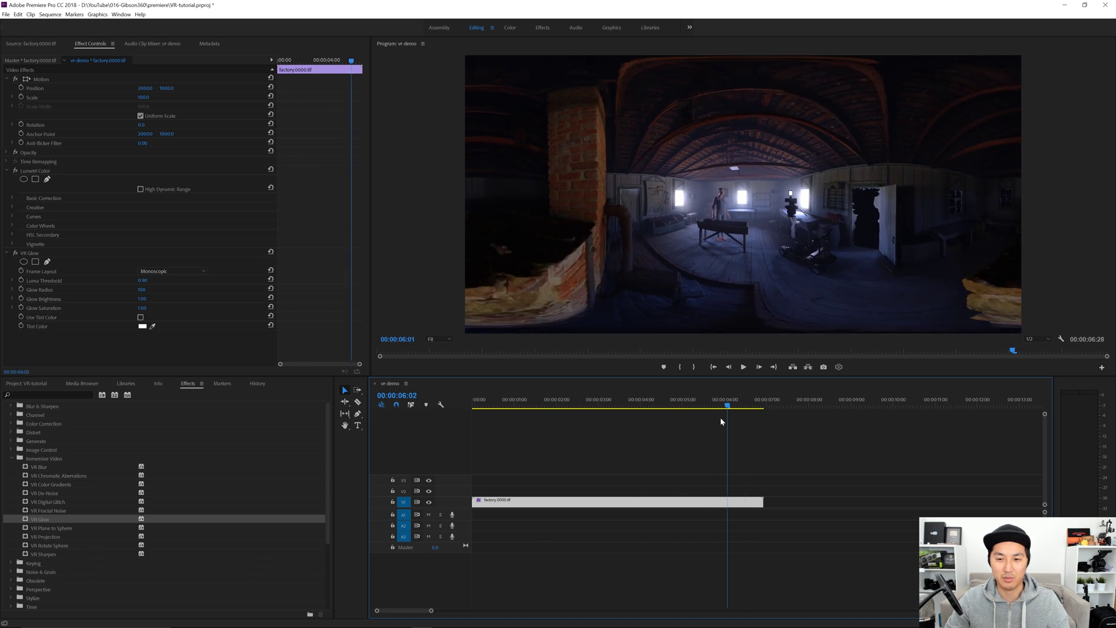
# Apply the VR Projection effect to the clip and set its Pan to about 146°.
pyautogui.click(51, 536)
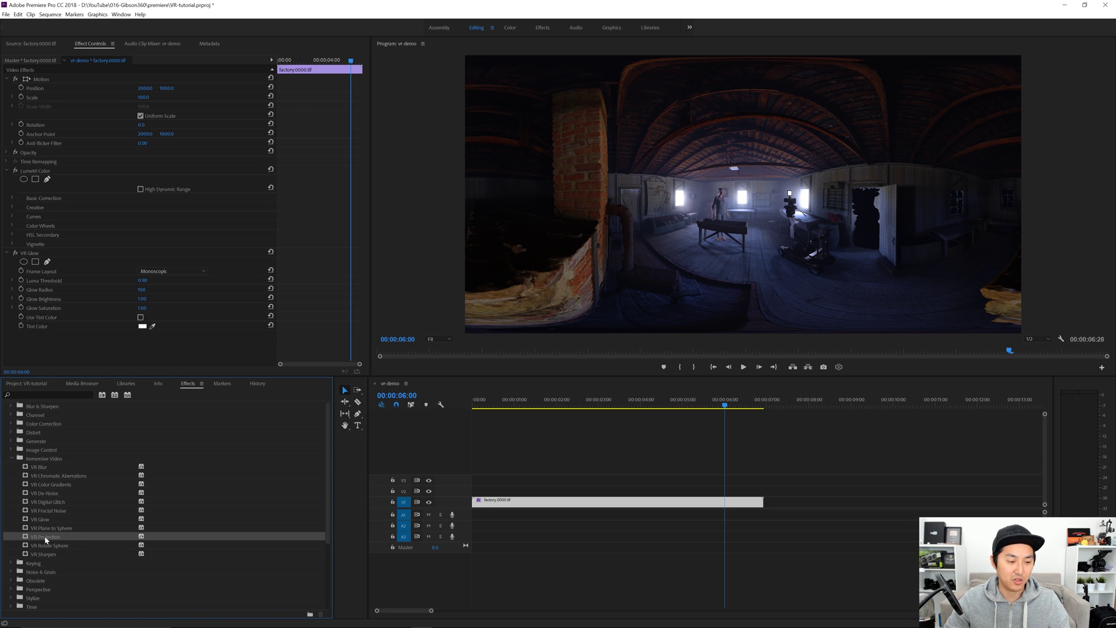
pyautogui.moveTo(258, 456); pyautogui.dragTo(527, 504)
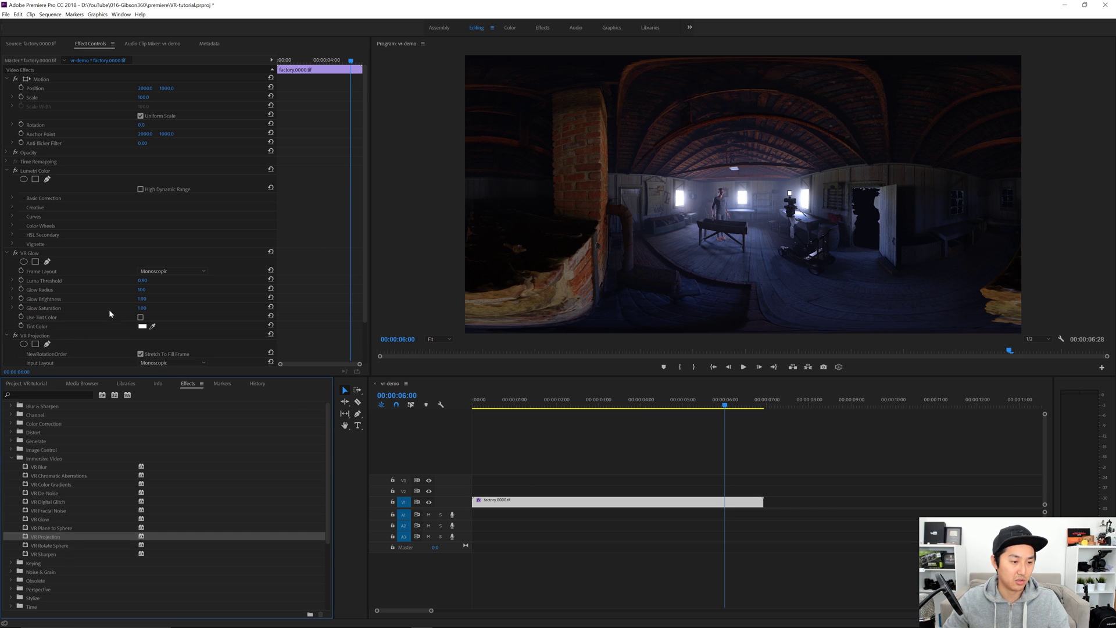
pyautogui.scroll(-2, 105, 314)
pyautogui.scroll(-1, 104, 318)
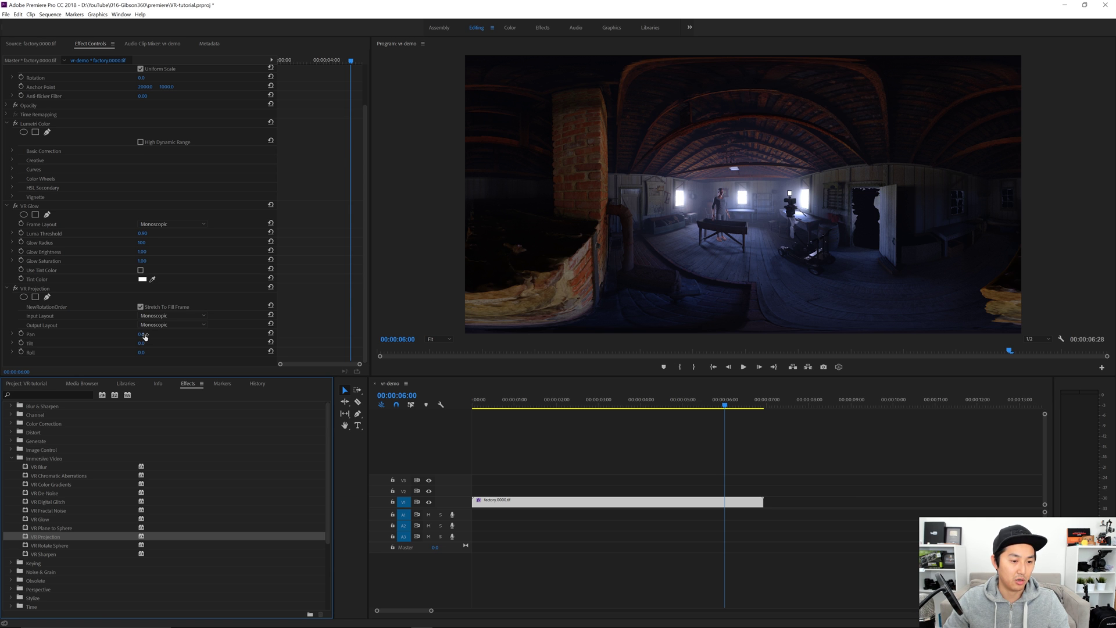
pyautogui.moveTo(142, 335)
pyautogui.mouseDown()
pyautogui.moveTo(215, 335)
pyautogui.moveTo(156, 336)
pyautogui.mouseUp()
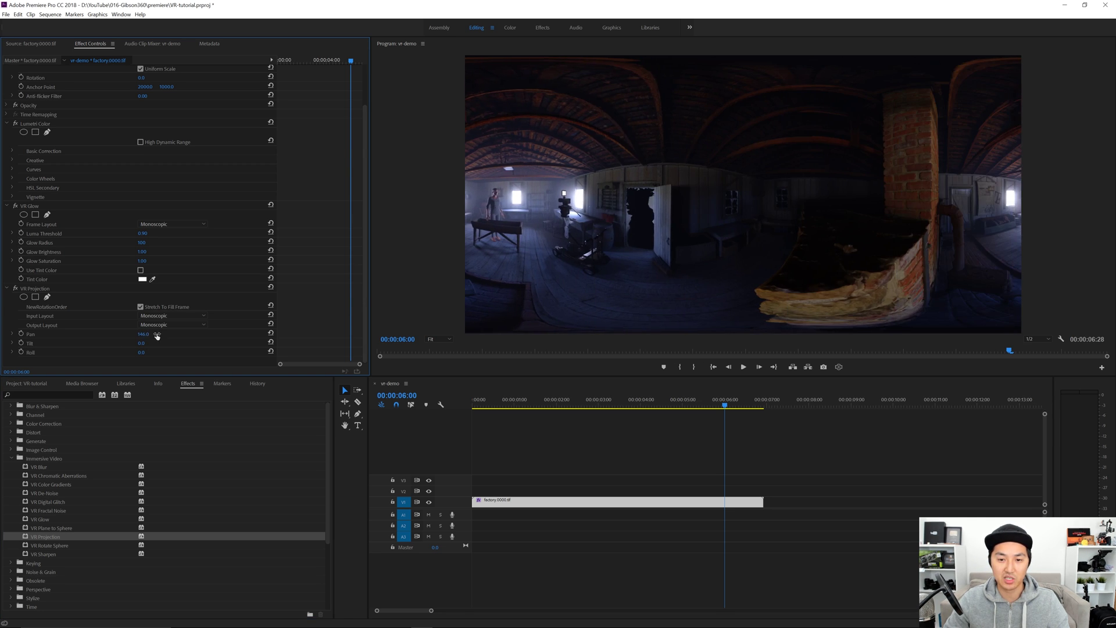
# Try out VR Projection's Pan and Roll on the factory clip, checking the result in the VR view.
pyautogui.click(840, 367)
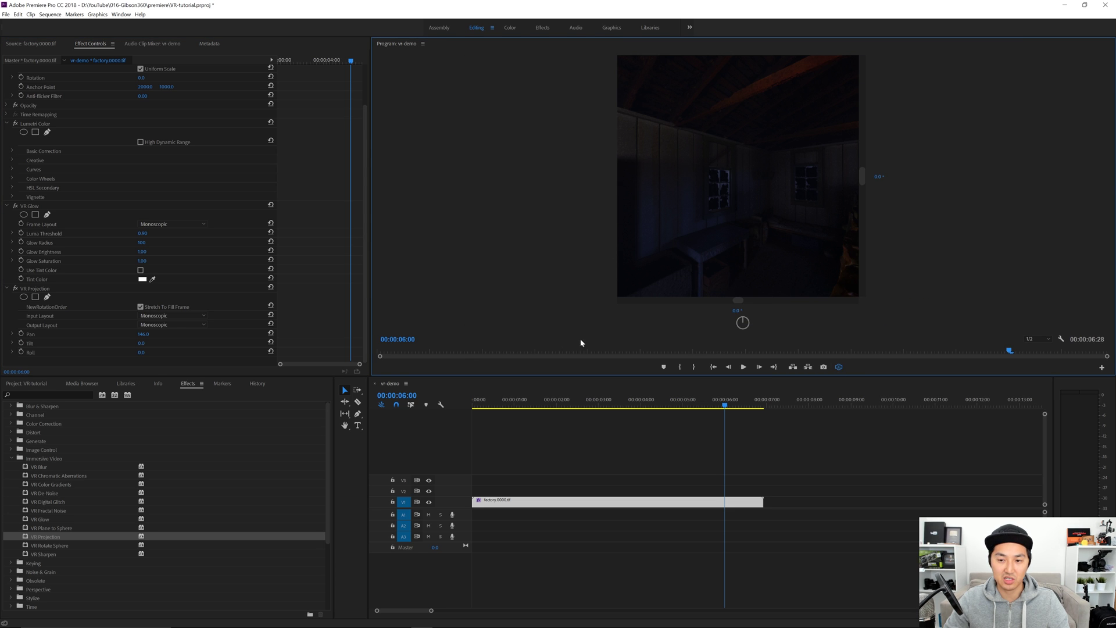
pyautogui.click(143, 334)
pyautogui.write('1')
pyautogui.press('Return')
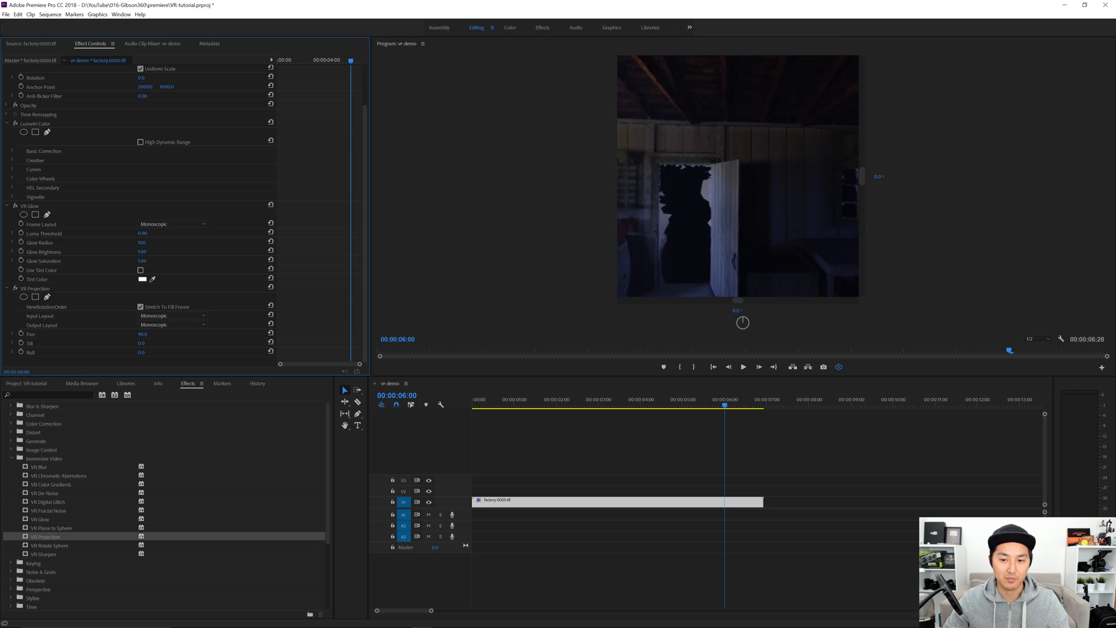
pyautogui.moveTo(141, 335)
pyautogui.mouseDown()
pyautogui.moveTo(156, 334)
pyautogui.moveTo(140, 334)
pyautogui.moveTo(135, 343)
pyautogui.moveTo(153, 352)
pyautogui.moveTo(138, 352)
pyautogui.moveTo(193, 352)
pyautogui.moveTo(82, 352)
pyautogui.moveTo(144, 354)
pyautogui.mouseUp()
pyautogui.click(838, 367)
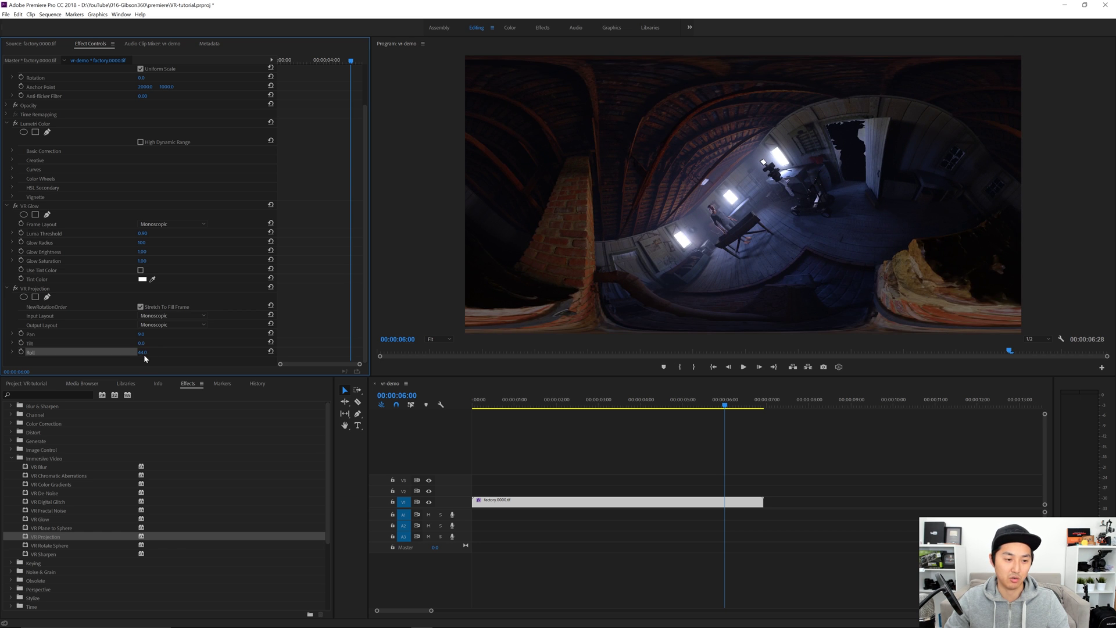
# Reset VR Projection's Roll to 0, try a Pan of about 20°, and set Pan back to 0.
pyautogui.click(144, 352)
pyautogui.write('0')
pyautogui.press('Return')
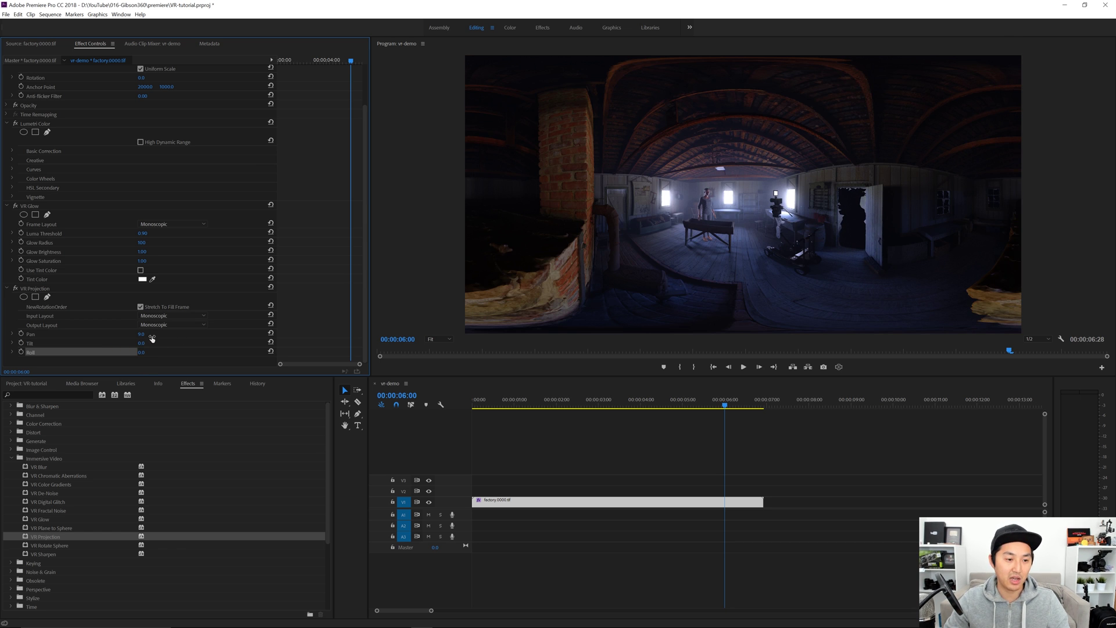
pyautogui.moveTo(142, 334)
pyautogui.mouseDown()
pyautogui.moveTo(170, 334)
pyautogui.moveTo(154, 335)
pyautogui.mouseUp()
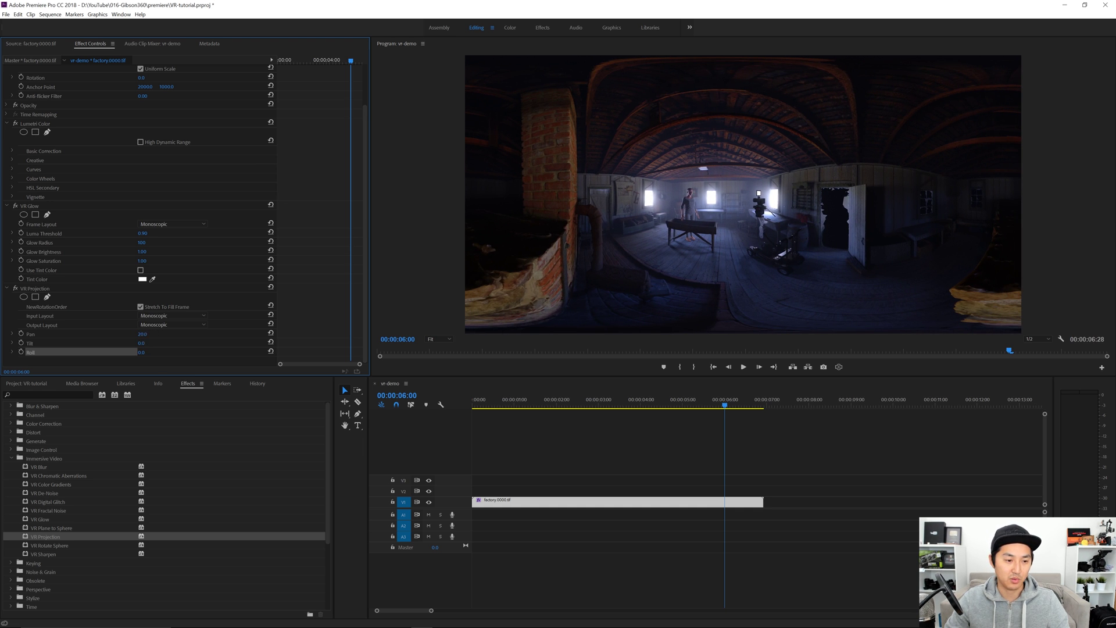
pyautogui.click(141, 334)
pyautogui.write('0')
pyautogui.press('Return')
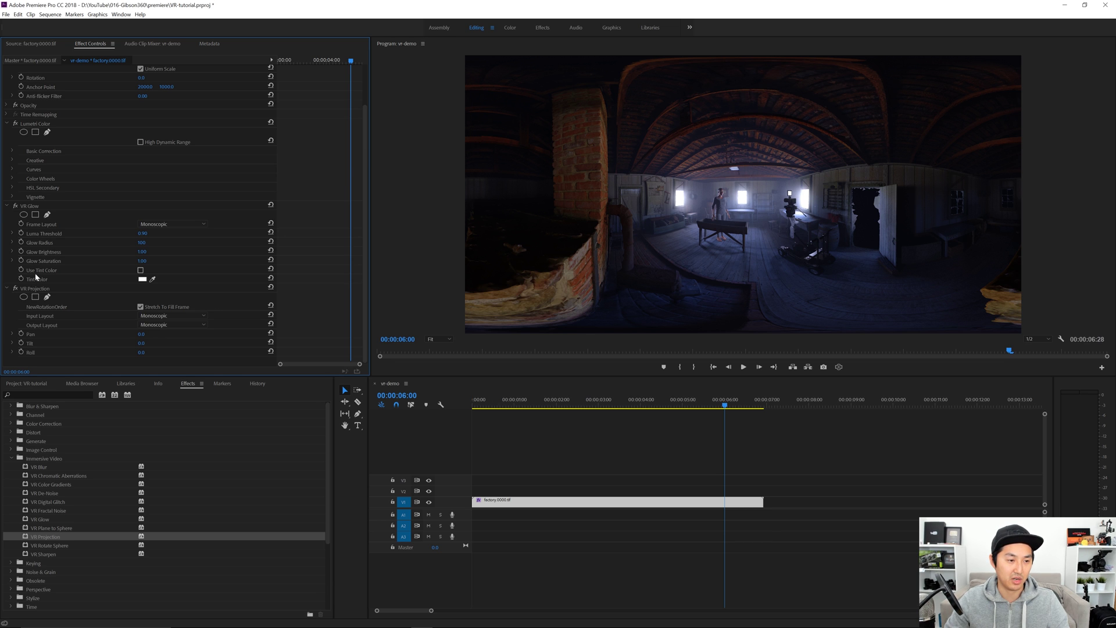
# Collapse the VR Glow and VR Projection settings and delete the VR Projection effect from the clip.
pyautogui.click(7, 206)
pyautogui.click(9, 263)
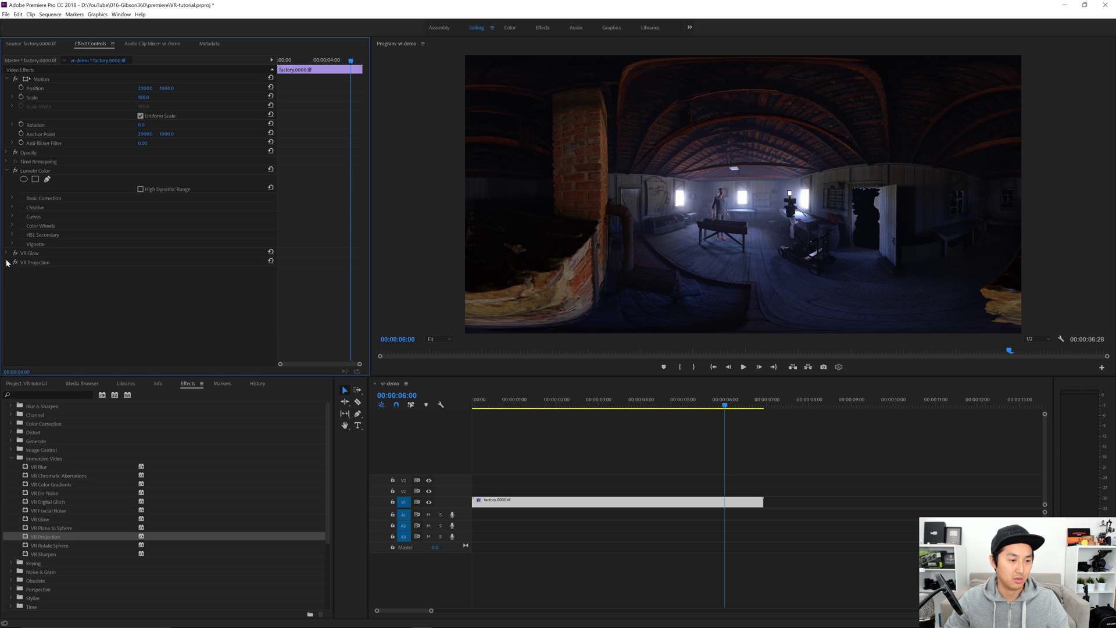
pyautogui.click(29, 265)
pyautogui.press('Delete')
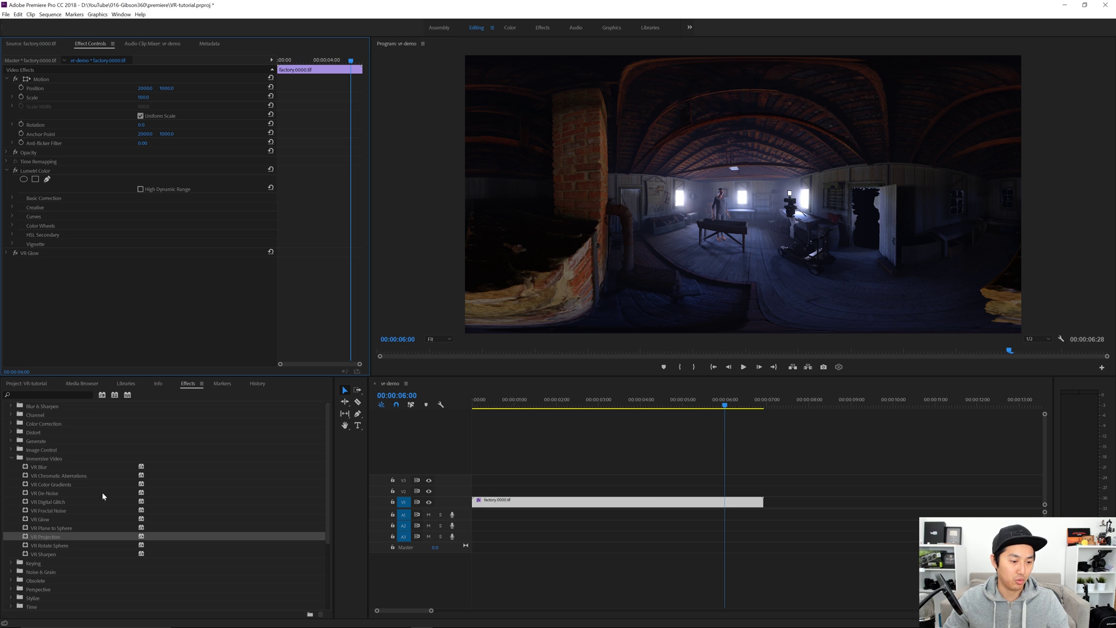
pyautogui.click(60, 547)
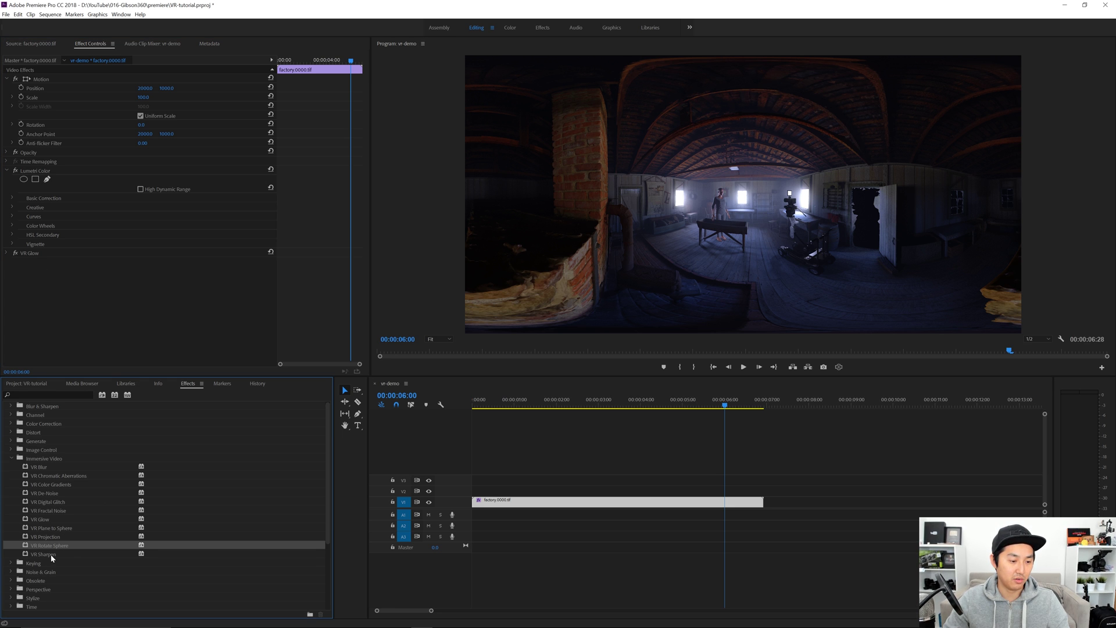
pyautogui.click(51, 555)
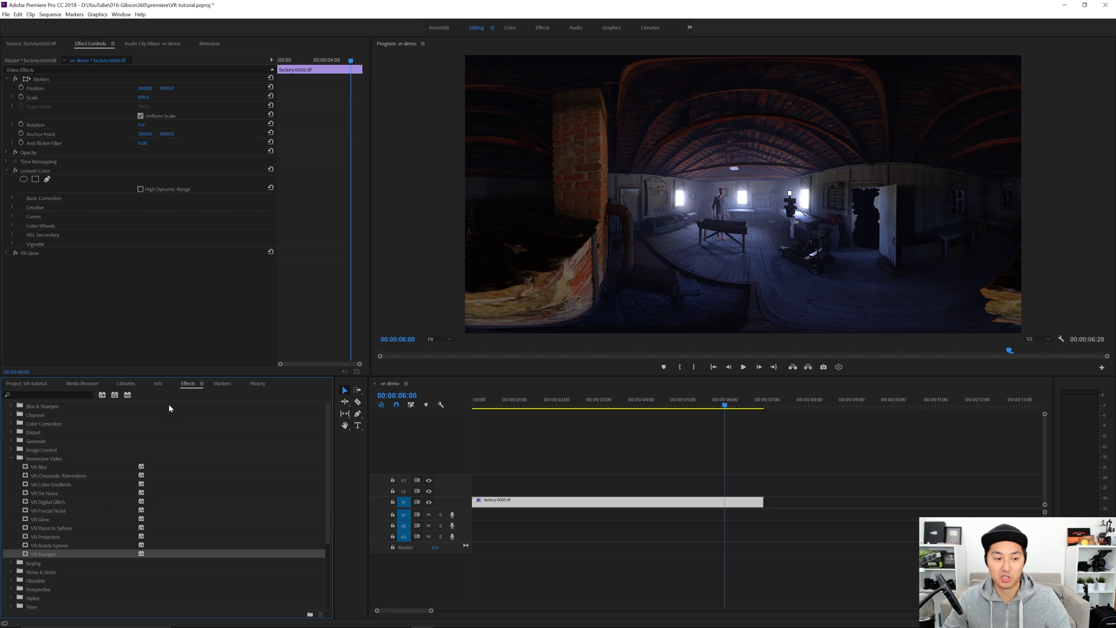
pyautogui.click(26, 383)
pyautogui.click(185, 501)
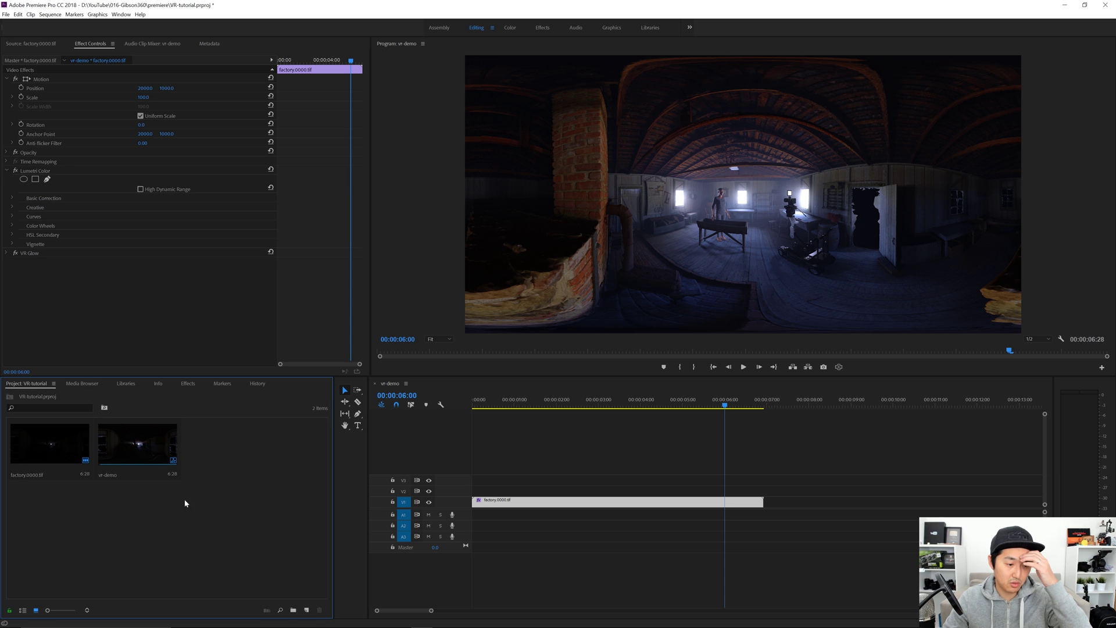
pyautogui.doubleClick(225, 475)
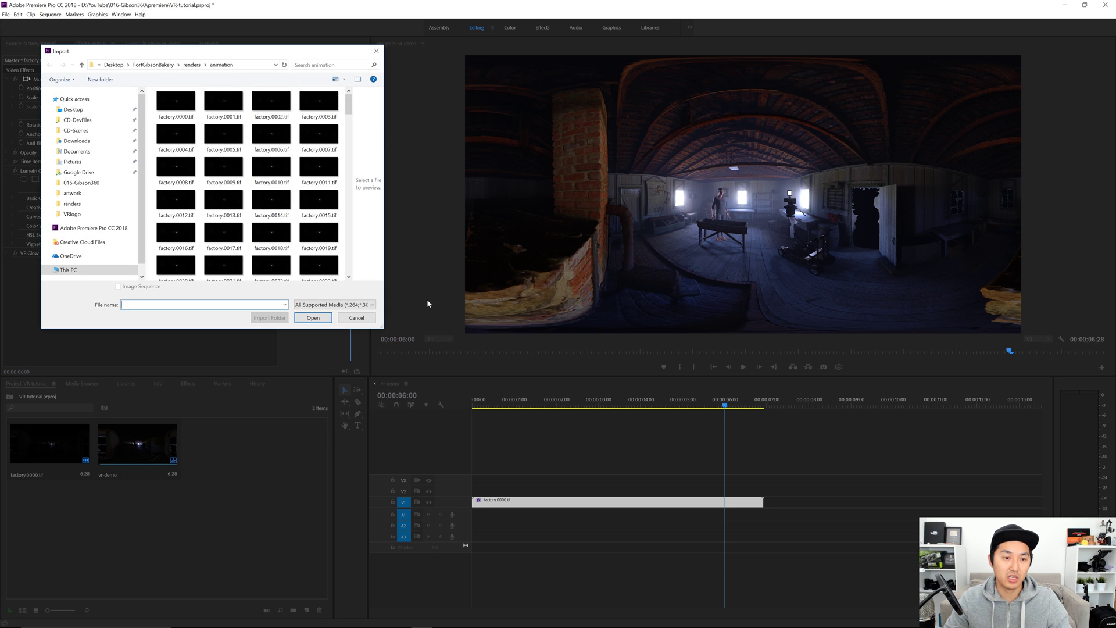
pyautogui.click(190, 65)
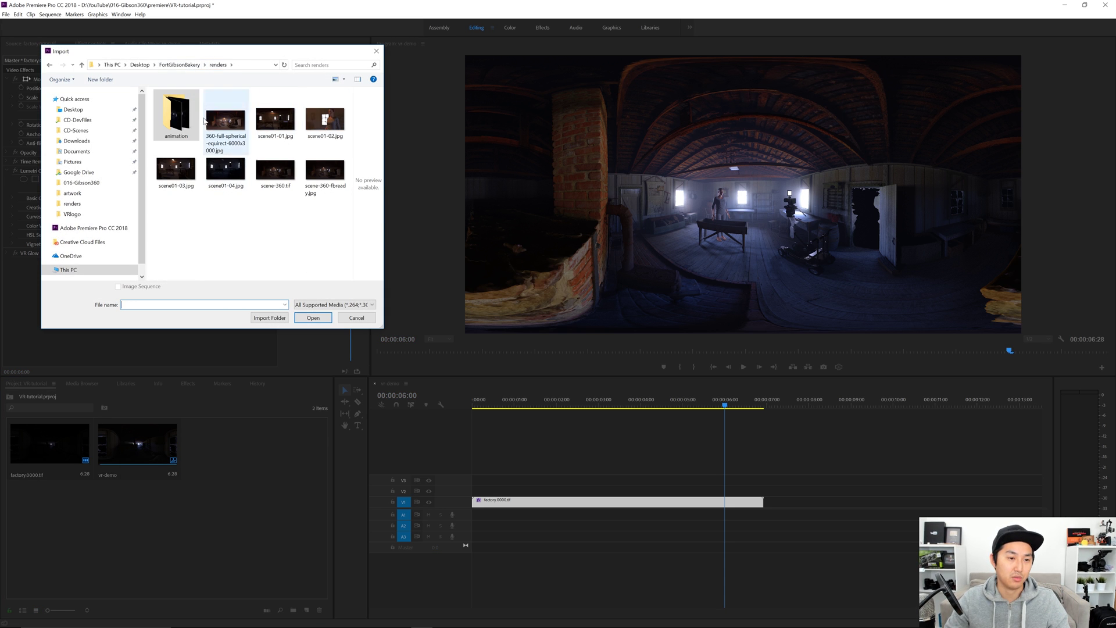
pyautogui.click(180, 65)
pyautogui.click(193, 142)
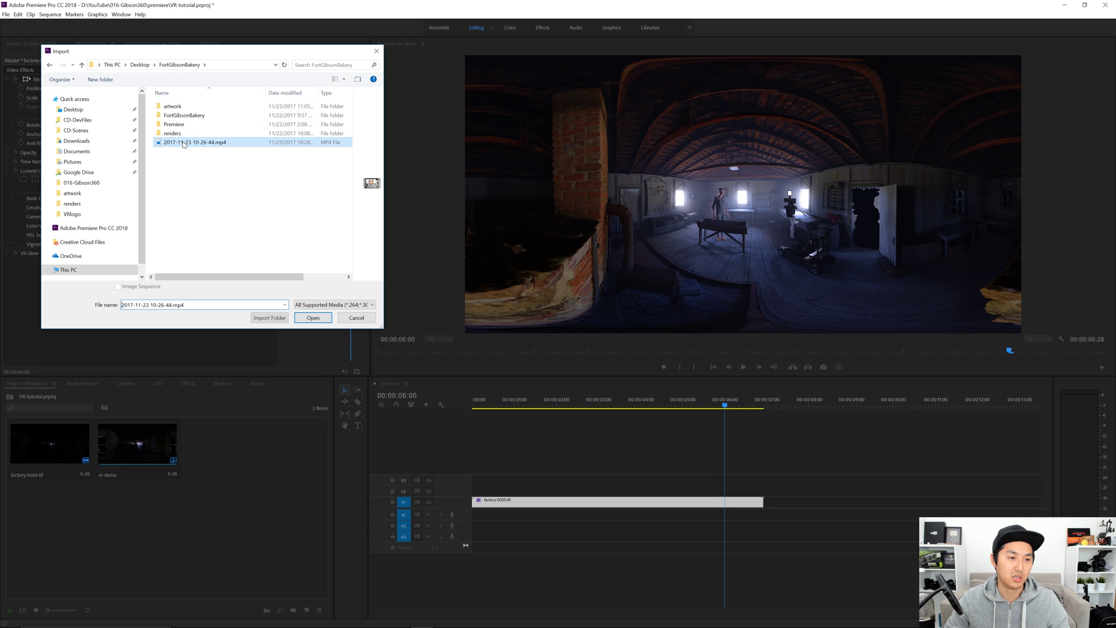
pyautogui.doubleClick(188, 145)
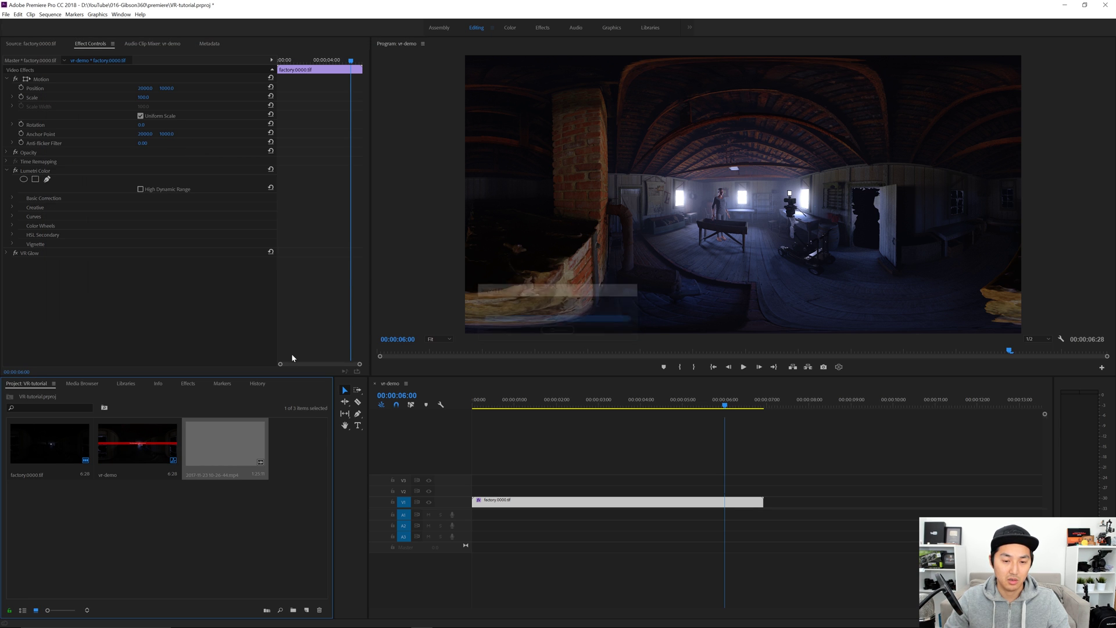
# Open the imported webcam video and mark a range of about 18 seconds ending at 00:01:09:10.
pyautogui.doubleClick(229, 453)
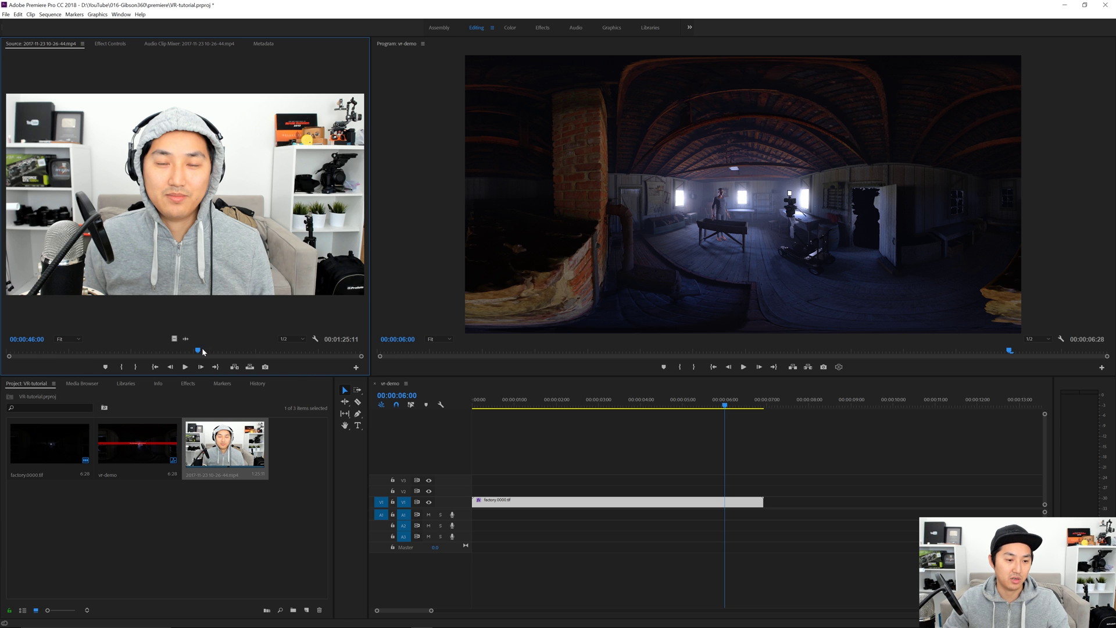
pyautogui.moveTo(202, 351); pyautogui.dragTo(217, 349)
pyautogui.press('i')
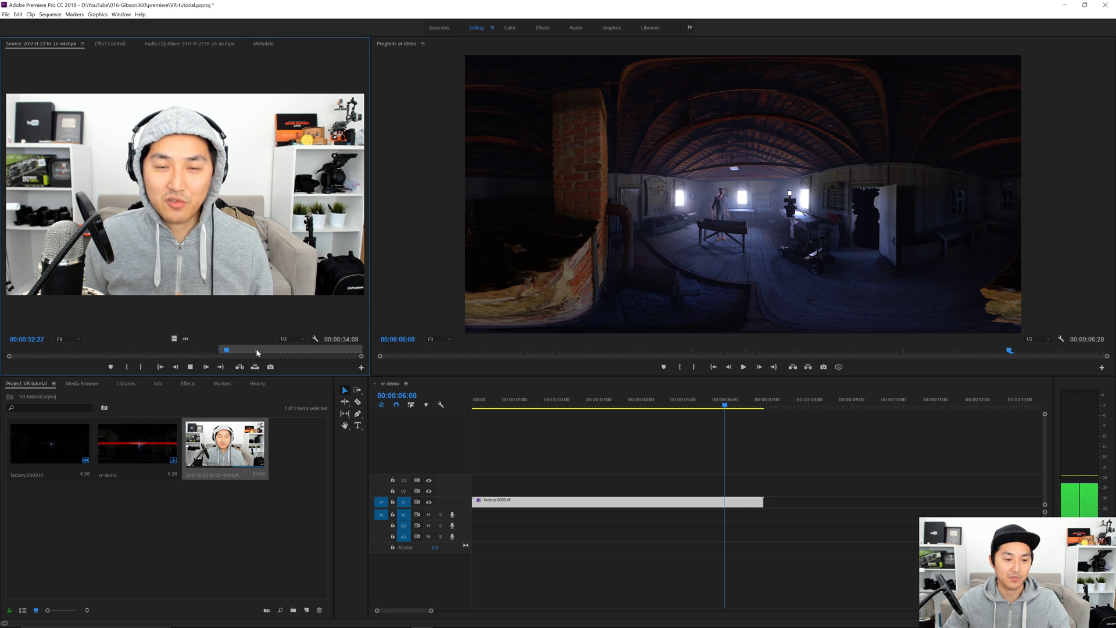
pyautogui.click(294, 351)
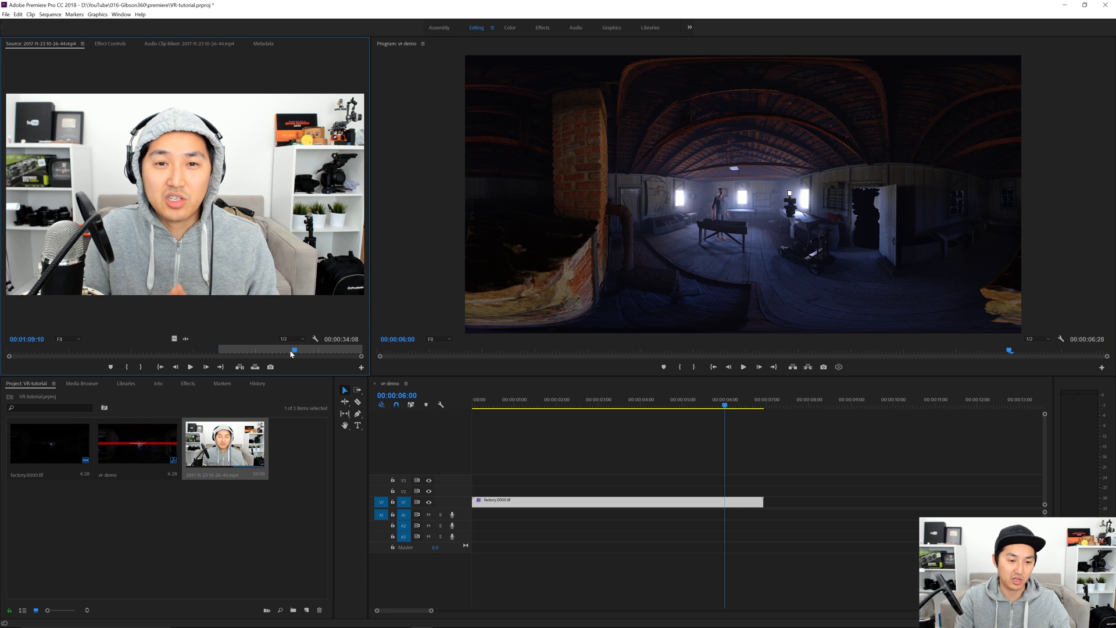
pyautogui.press('o')
# Place the marked webcam video on V2 above the factory clip and cut off everything beyond the factory clip's end.
pyautogui.moveTo(394, 389); pyautogui.dragTo(777, 506)
pyautogui.press('c')
pyautogui.click(778, 493)
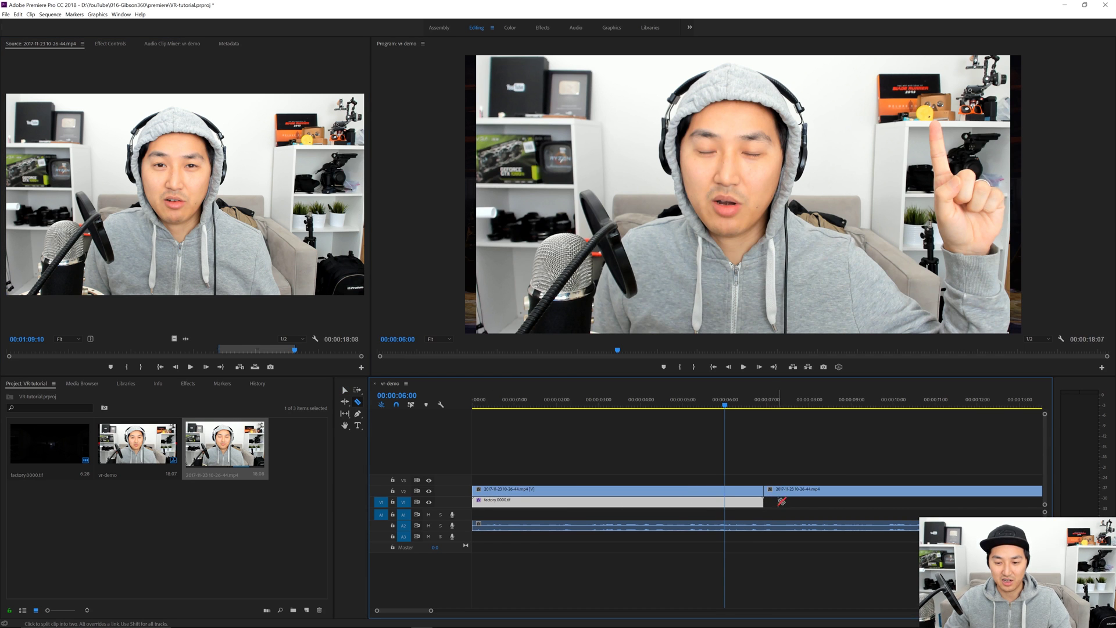
pyautogui.click(765, 527)
pyautogui.press('v')
pyautogui.click(776, 528)
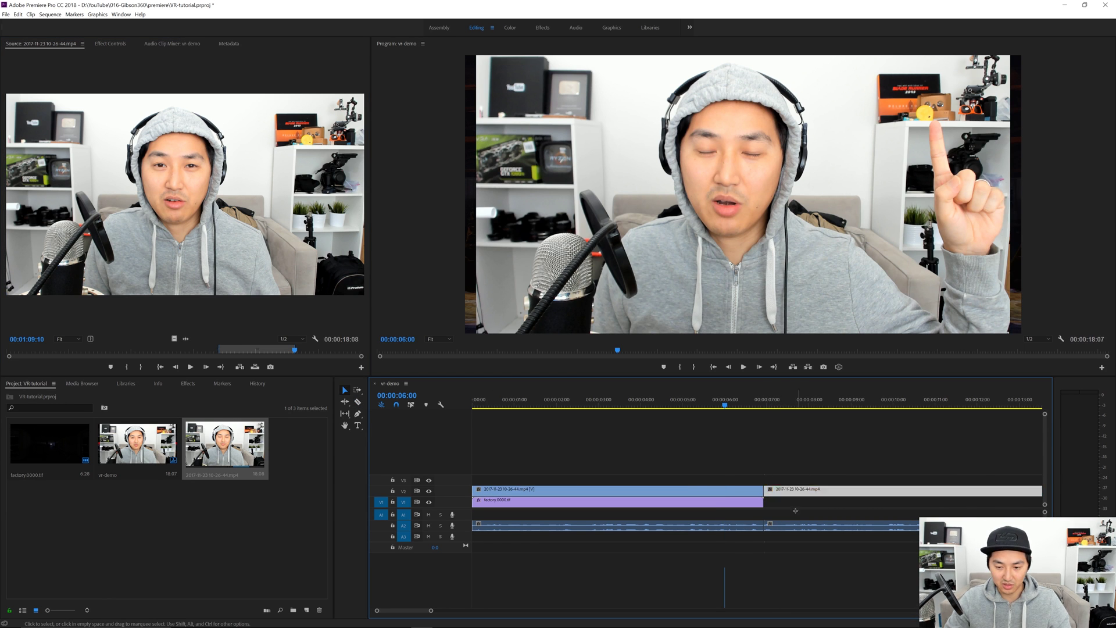
pyautogui.press('Delete')
# Apply the VR Plane to Sphere effect to the webcam clip on V2, viewing the frame at 00:00:01:08.
pyautogui.moveTo(732, 414); pyautogui.dragTo(525, 426)
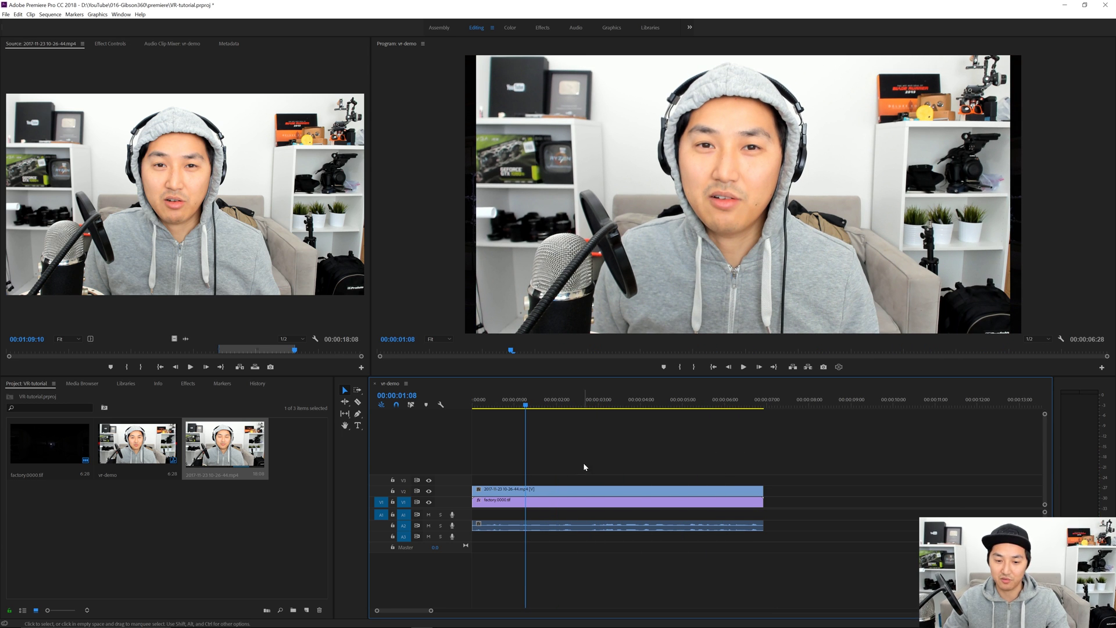
pyautogui.click(582, 490)
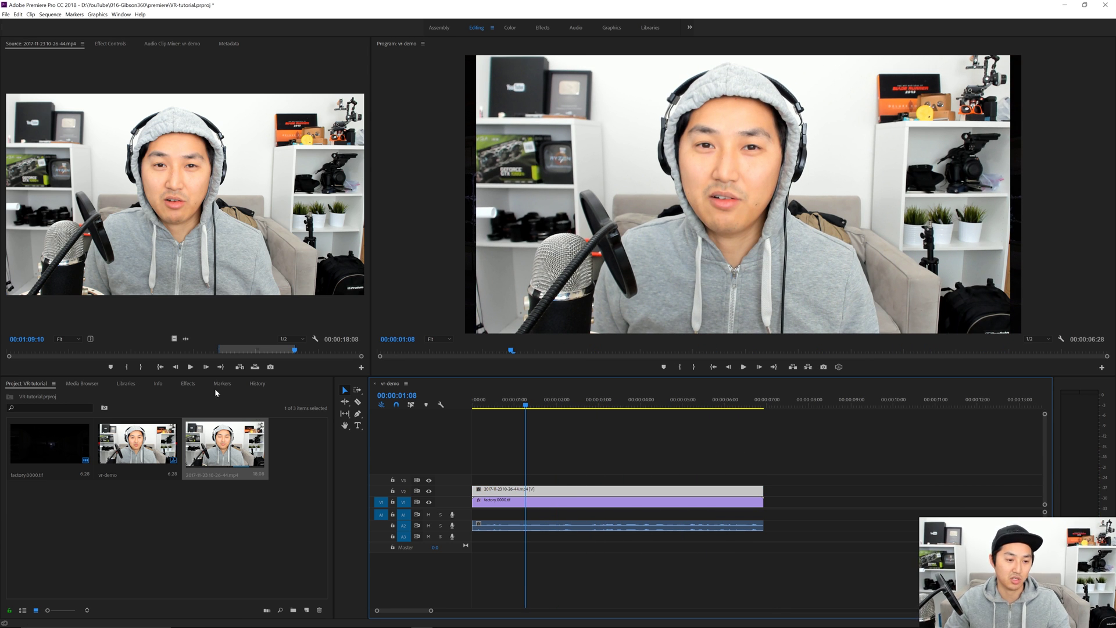
pyautogui.click(191, 386)
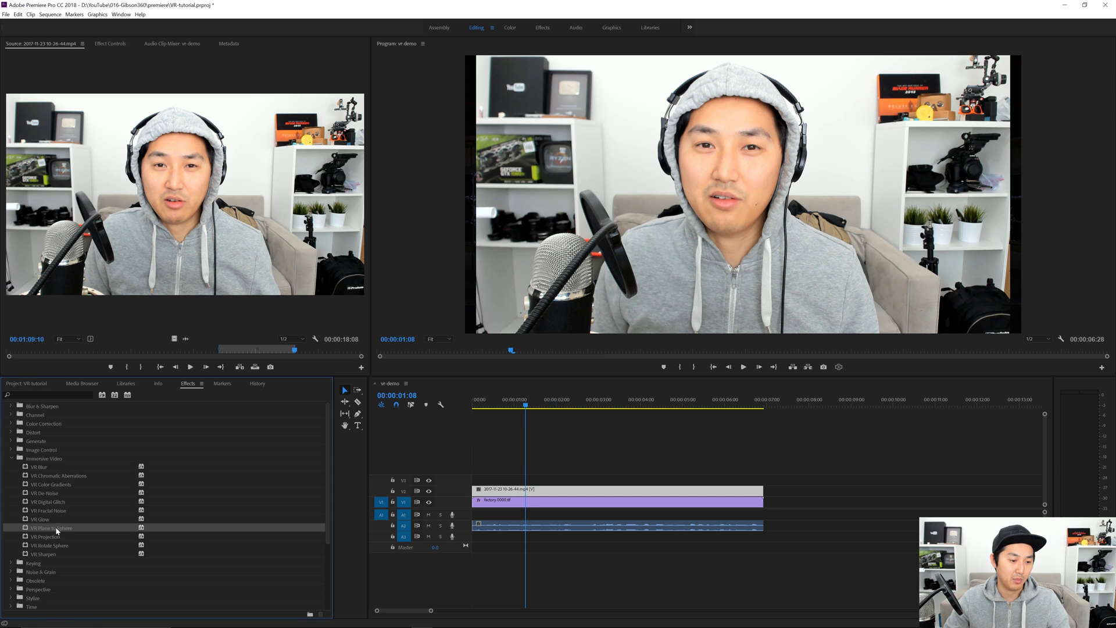
pyautogui.moveTo(46, 529); pyautogui.dragTo(581, 490)
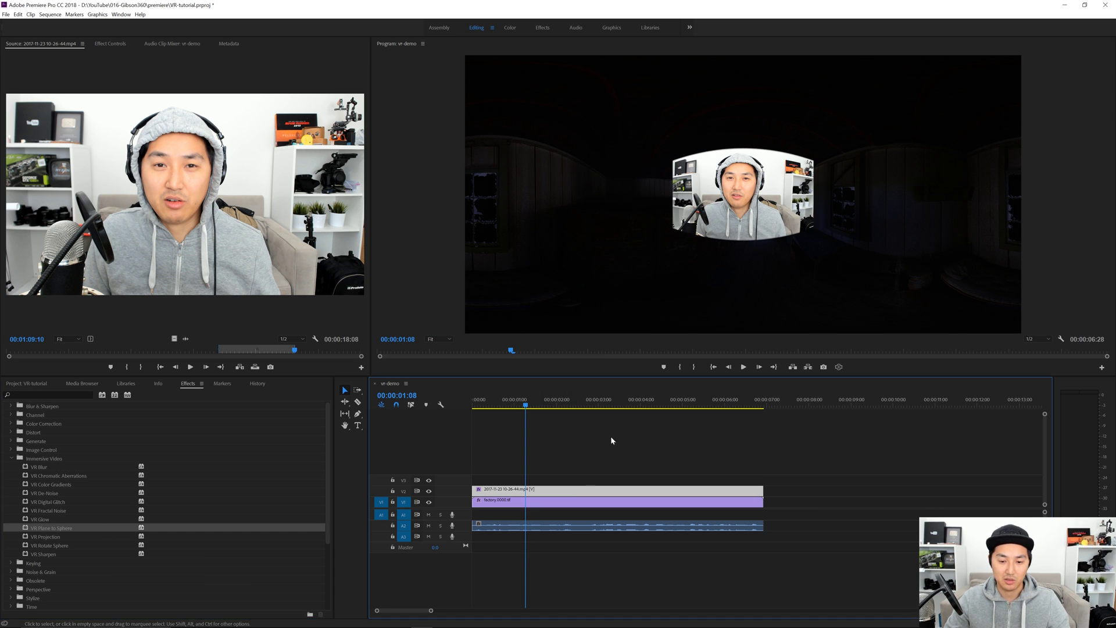
# Look around the webcam clip in the VR view at 00:00:04:12.
pyautogui.moveTo(622, 404); pyautogui.dragTo(658, 403)
pyautogui.click(839, 367)
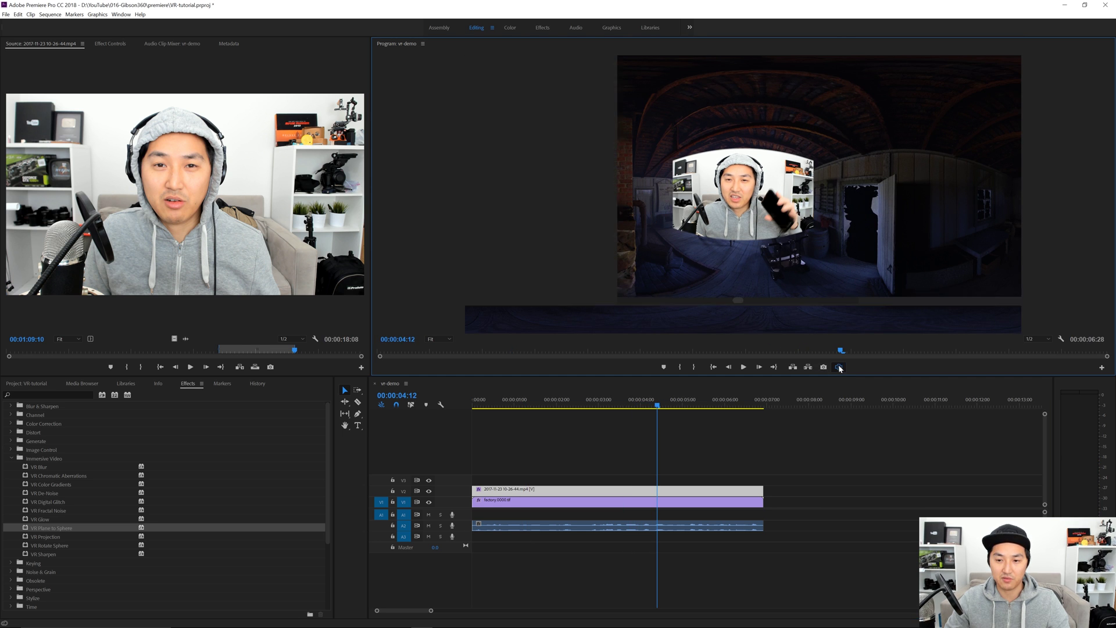
pyautogui.moveTo(766, 211); pyautogui.dragTo(743, 291)
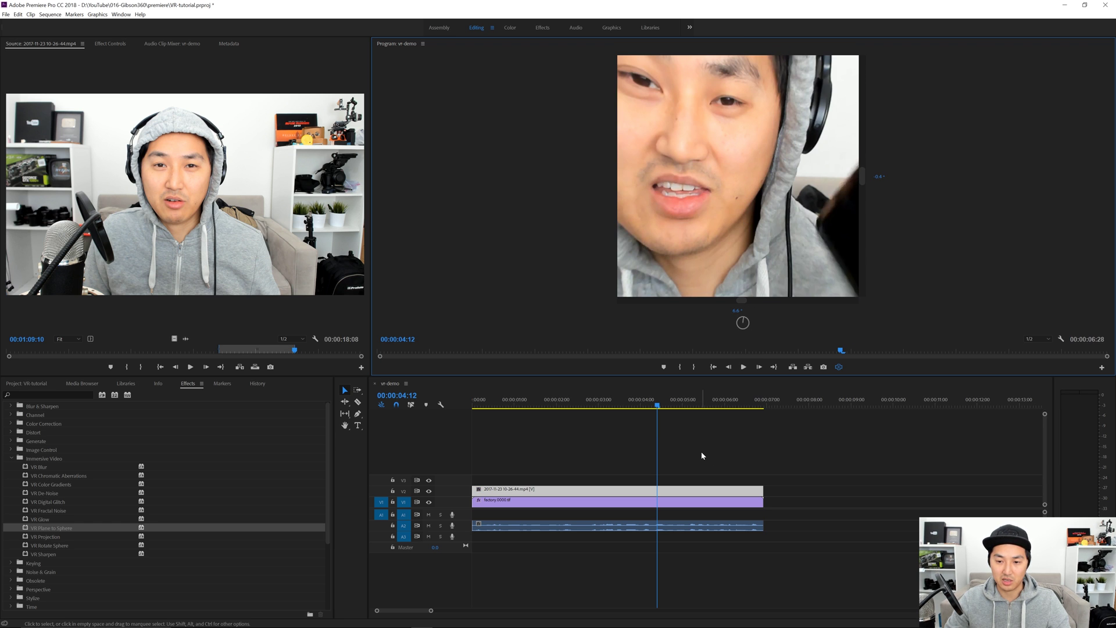
# Apply VR Plane to Sphere to the webcam clip again, reset the VR view angles to 0°, and return to the flat view.
pyautogui.moveTo(51, 528); pyautogui.dragTo(581, 489)
pyautogui.click(738, 309)
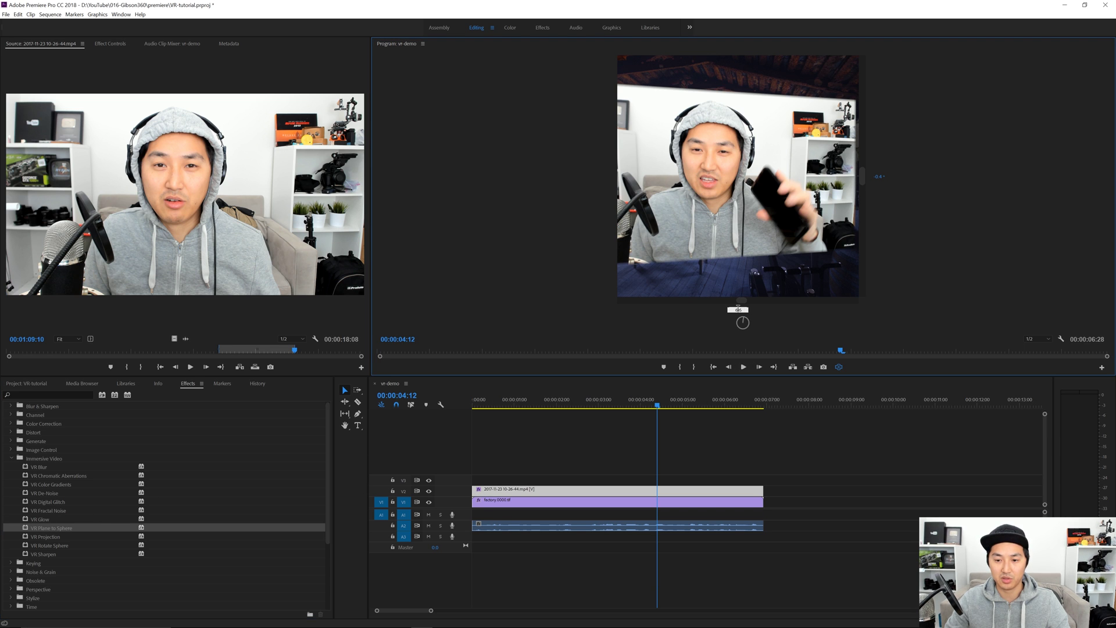
pyautogui.write('0')
pyautogui.press('Return')
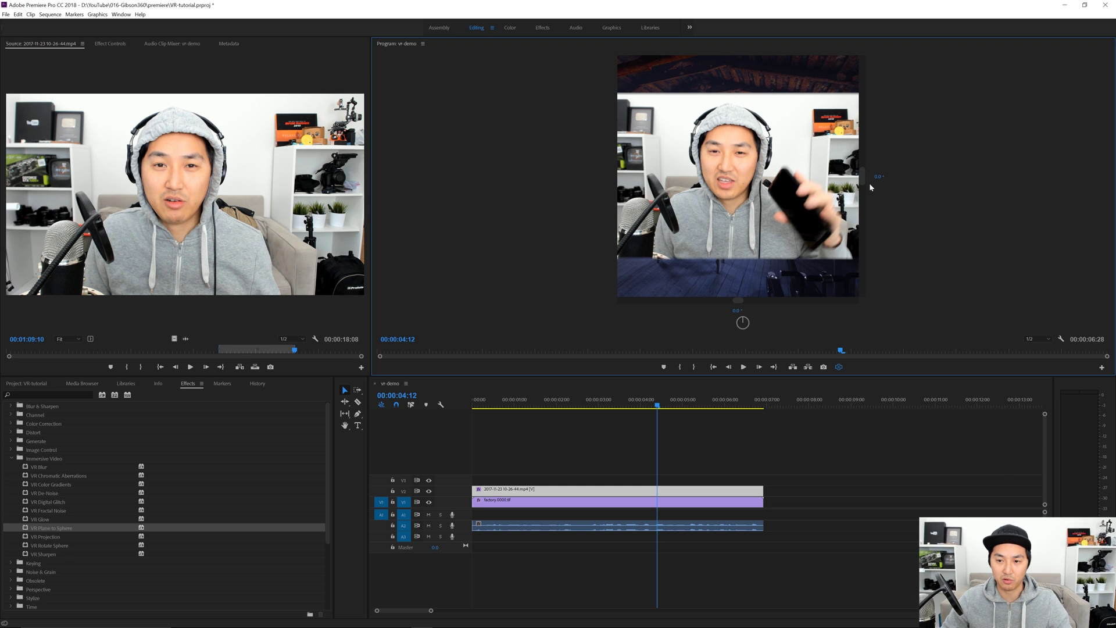
pyautogui.click(838, 367)
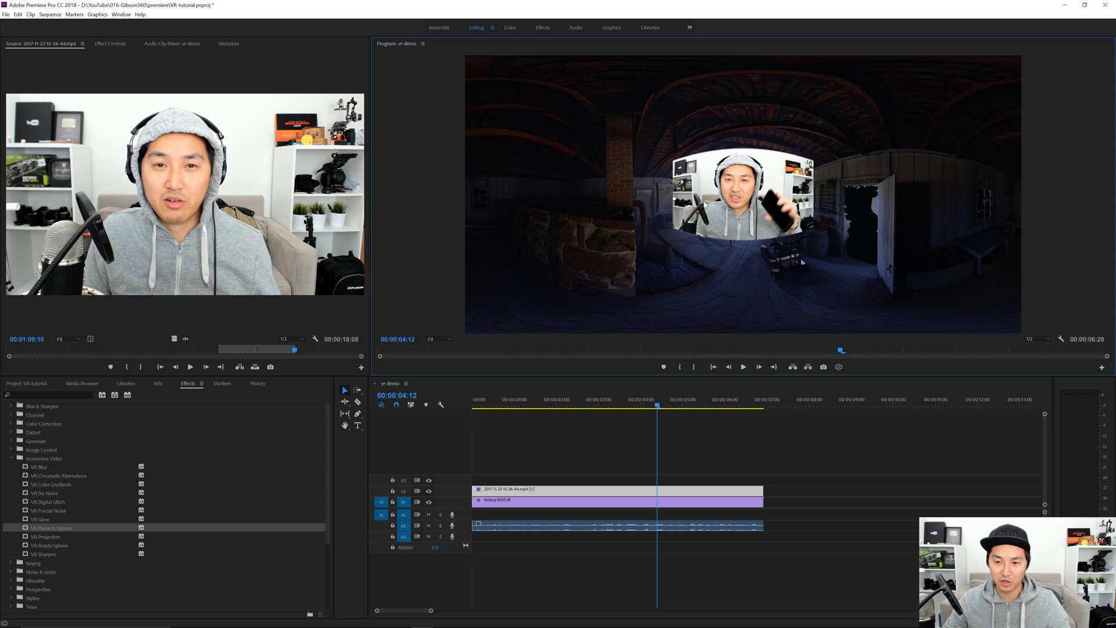
# Try a Projection Tilt of about 100° in the webcam clip's Rotate Projection settings and set it back to 0.
pyautogui.click(600, 477)
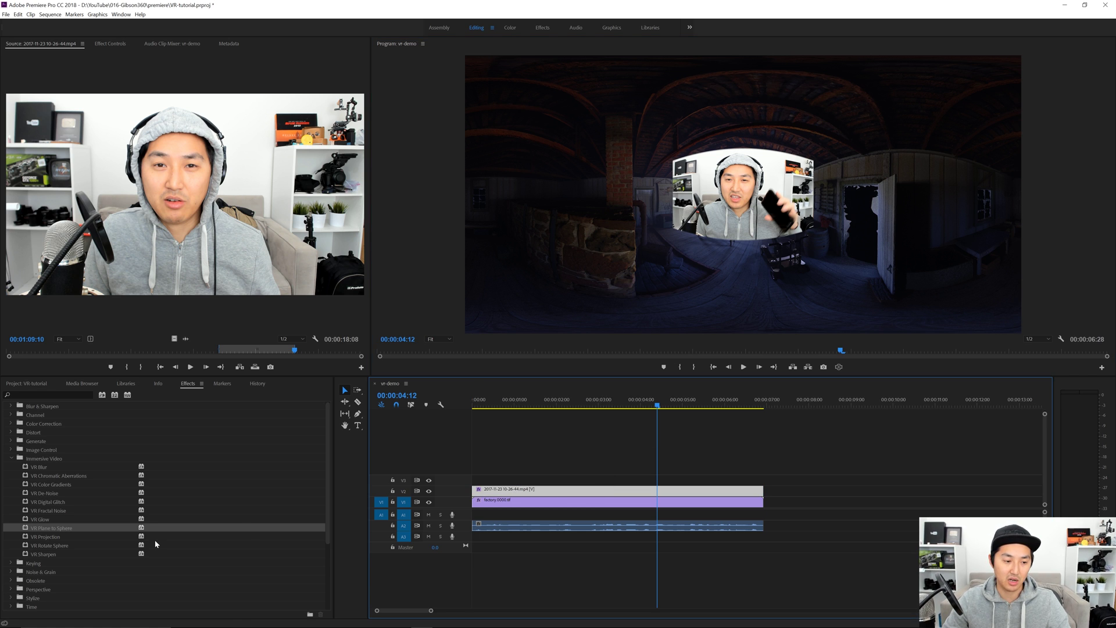
pyautogui.click(108, 44)
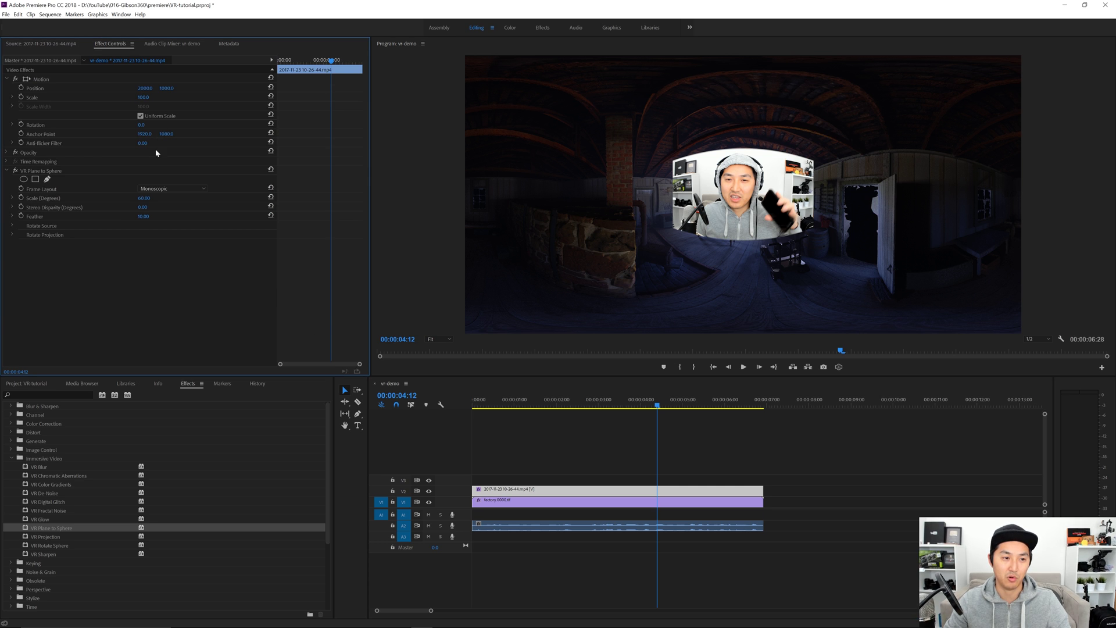
pyautogui.click(12, 234)
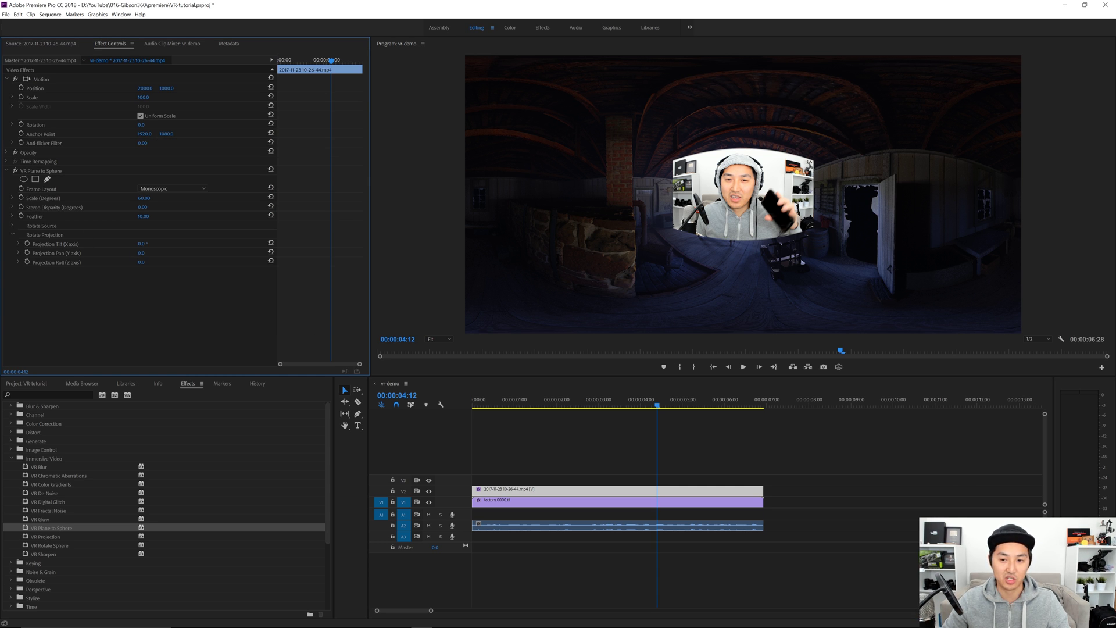
pyautogui.moveTo(141, 243); pyautogui.dragTo(9, 244)
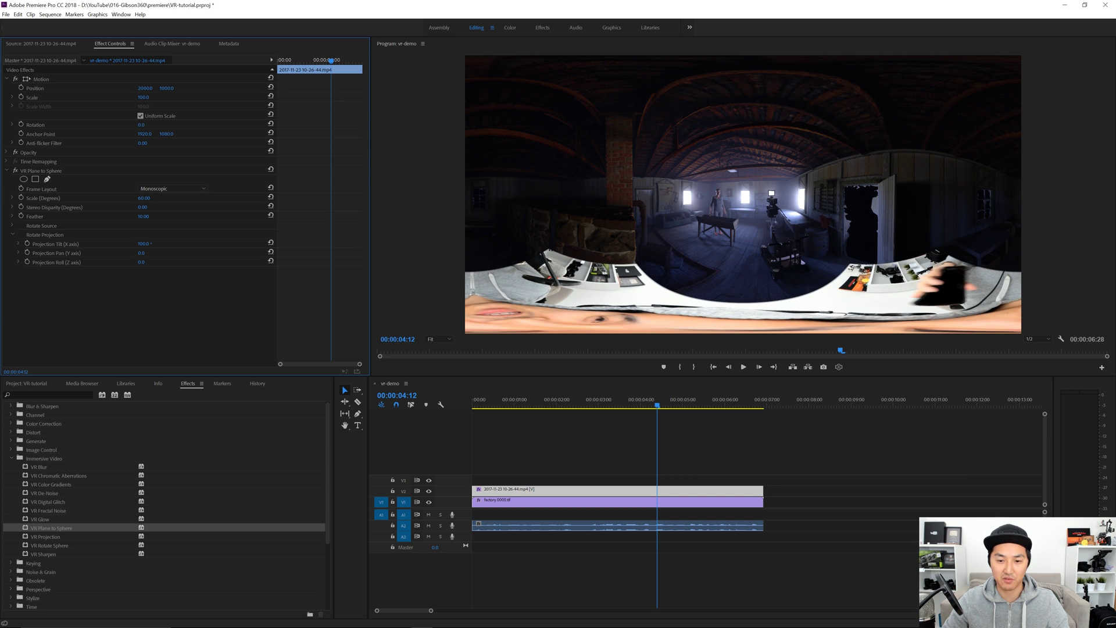
pyautogui.click(141, 243)
pyautogui.write('0')
pyautogui.press('Return')
# Set the webcam clip's Projection Pan (Y axis) to about -97° and switch to the VR view.
pyautogui.moveTo(141, 253)
pyautogui.mouseDown()
pyautogui.moveTo(85, 253)
pyautogui.moveTo(166, 262)
pyautogui.moveTo(154, 261)
pyautogui.mouseUp()
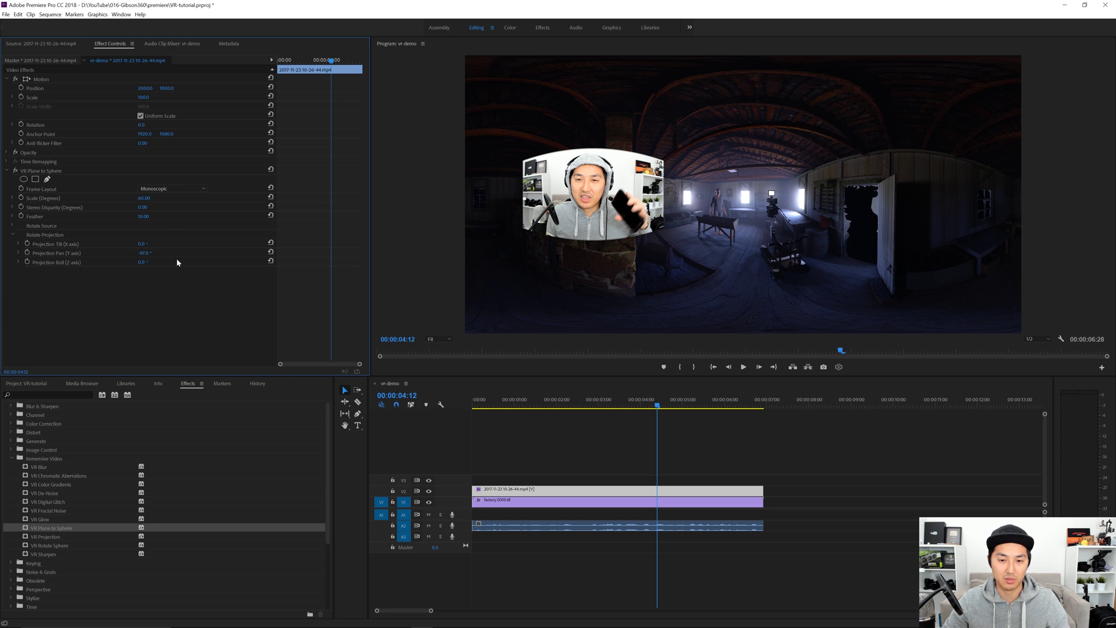
pyautogui.click(840, 367)
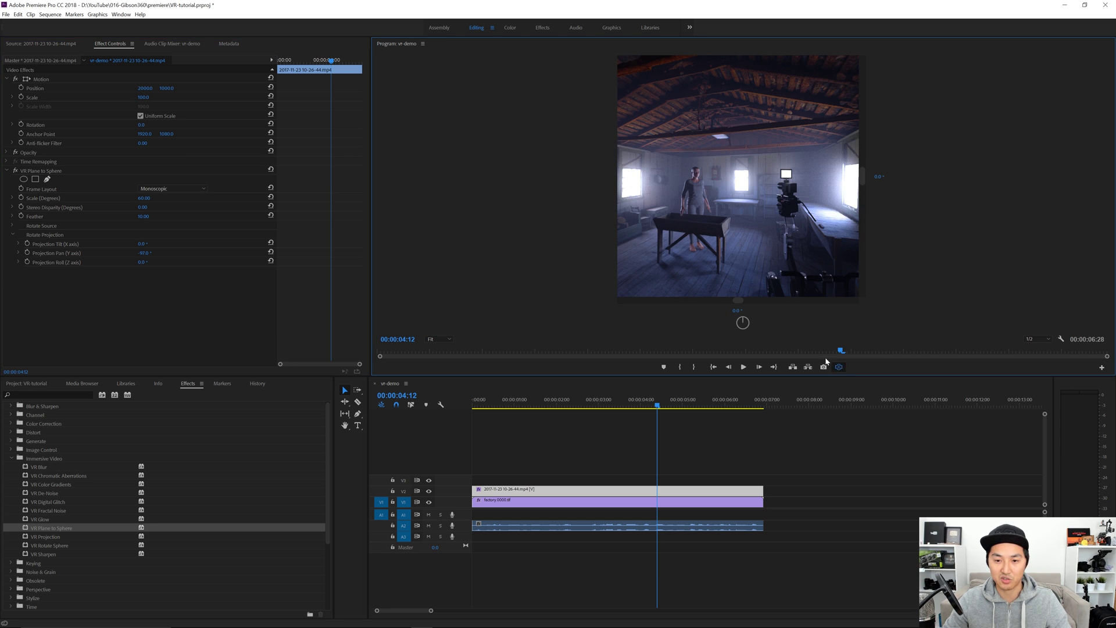
# Look around the VR view to find the webcam clip, reset both view angles to 0°, and return to the flat view.
pyautogui.moveTo(671, 196); pyautogui.dragTo(795, 184)
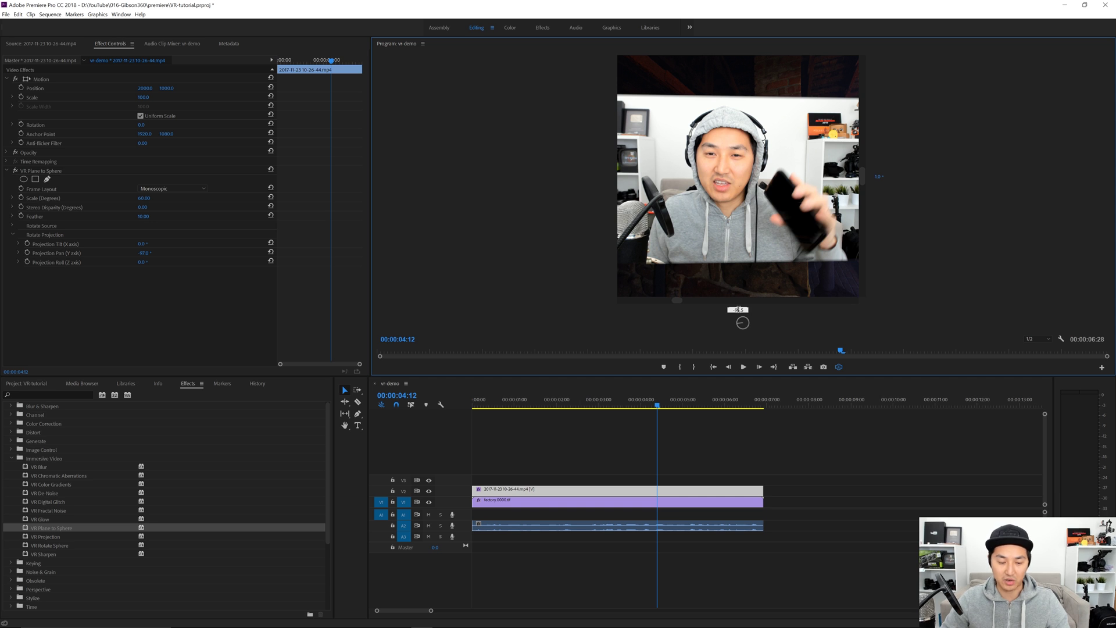
pyautogui.doubleClick(738, 309)
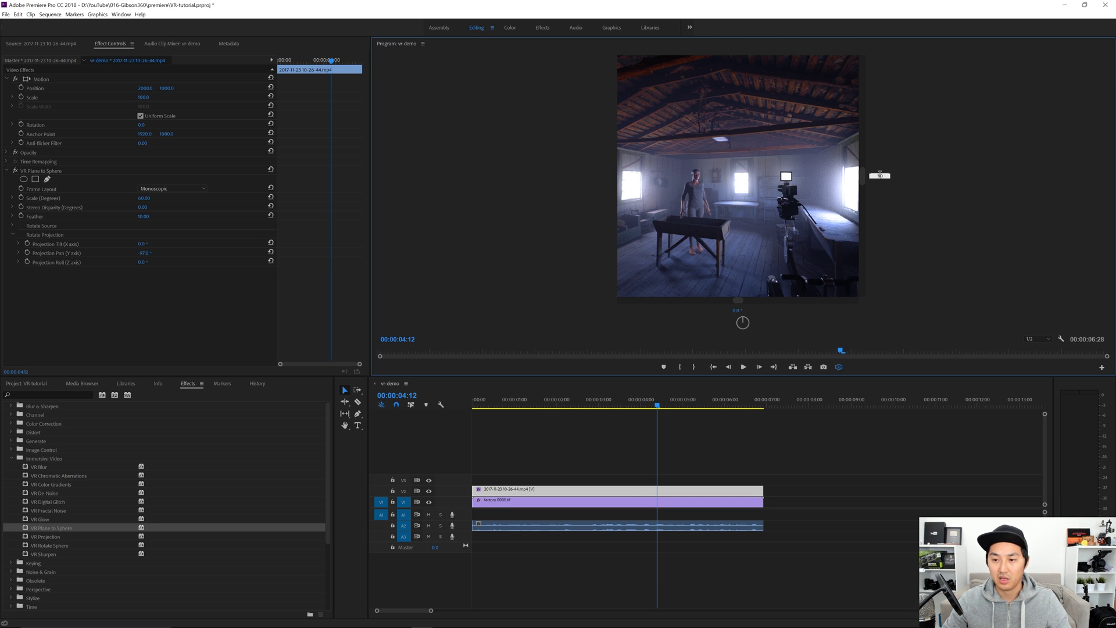
pyautogui.doubleClick(880, 175)
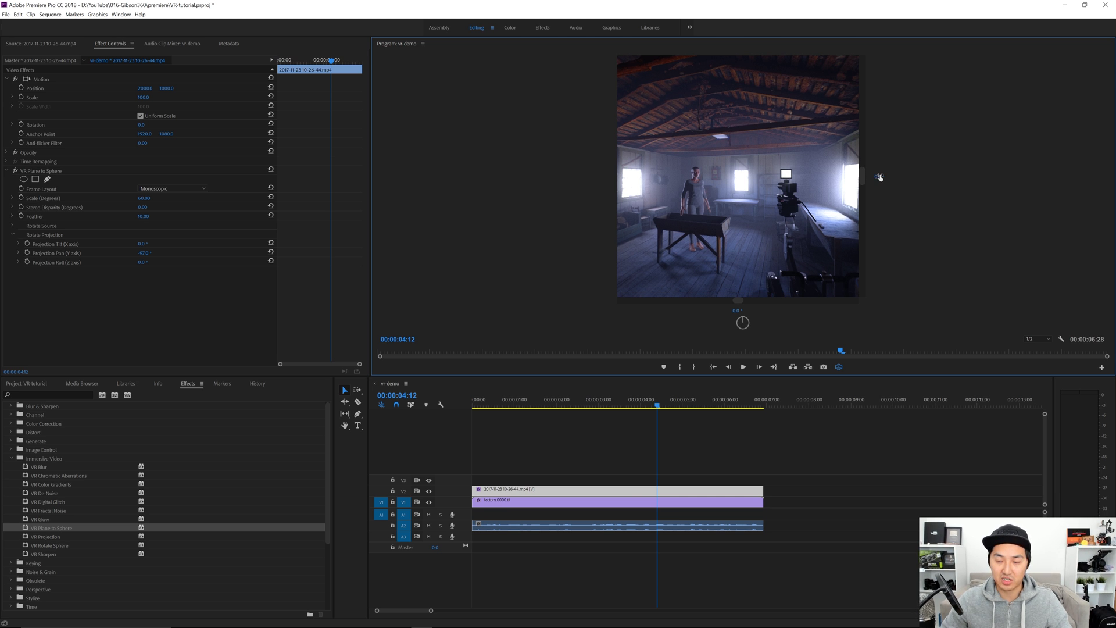
pyautogui.click(839, 367)
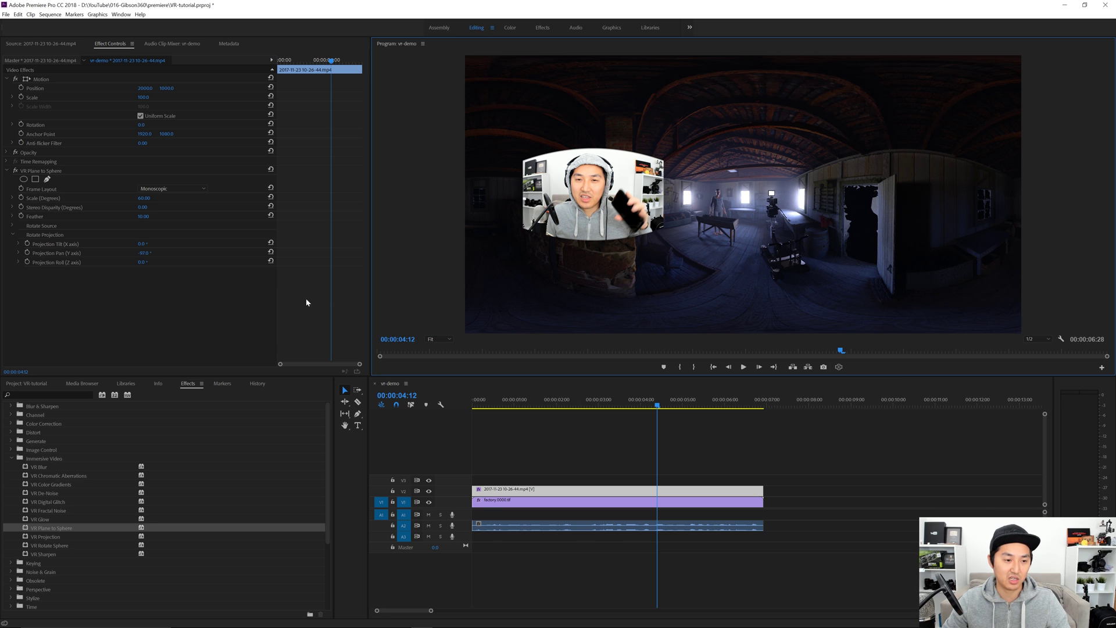
# Set the webcam clip's VR Plane to Sphere scale to about 17° and Projection Pan (Y axis) to about 4°, and switch to the VR view.
pyautogui.click(104, 290)
pyautogui.click(38, 172)
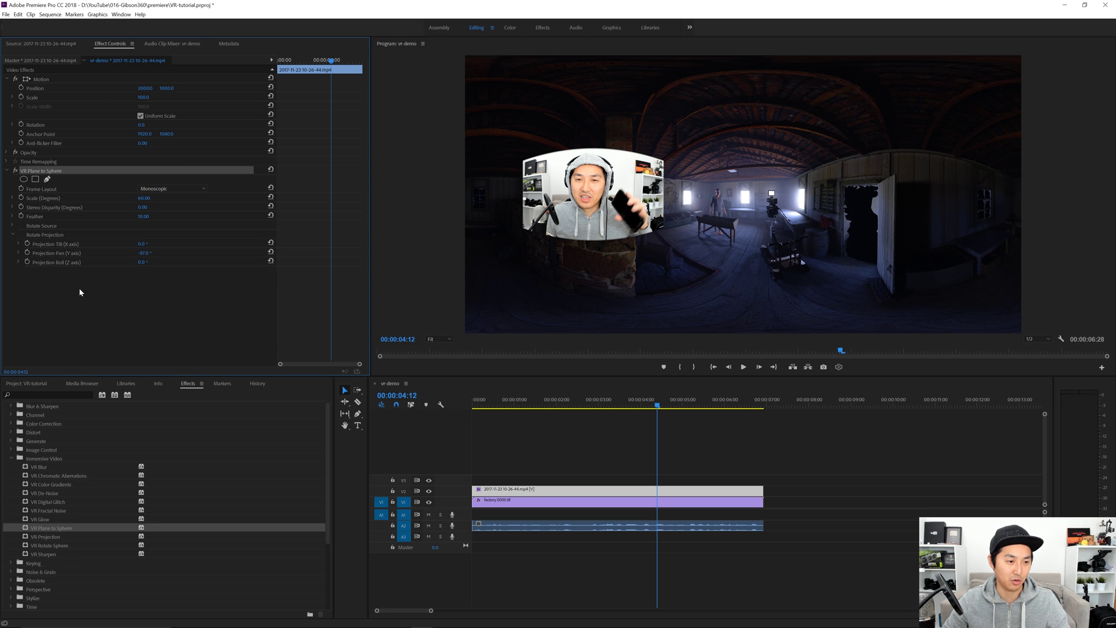
pyautogui.moveTo(144, 197); pyautogui.dragTo(119, 198)
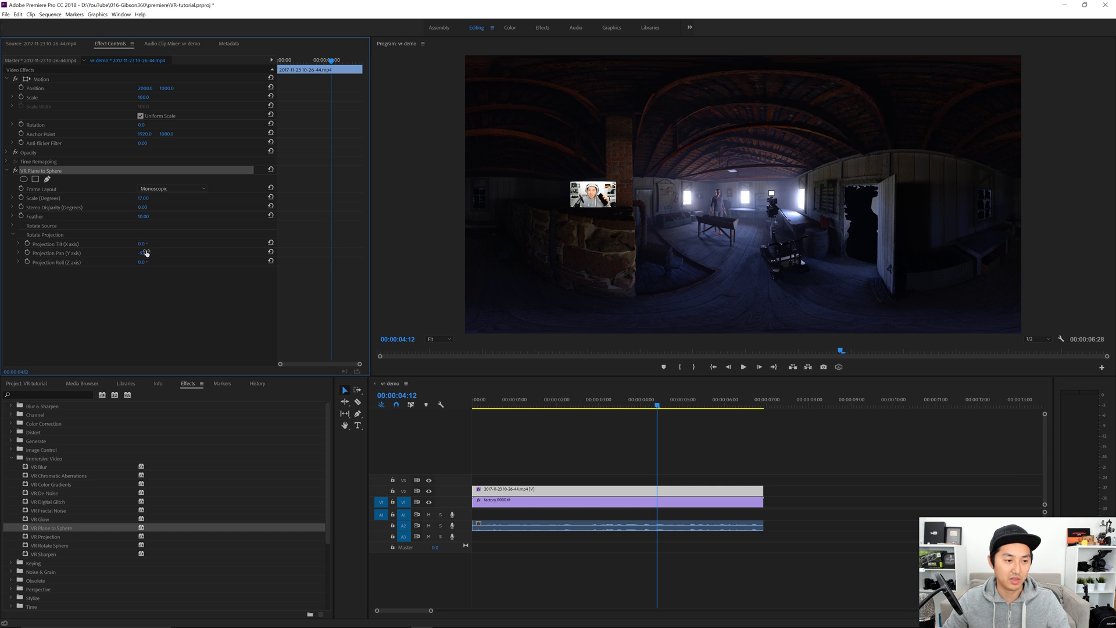
pyautogui.moveTo(142, 253); pyautogui.dragTo(201, 253)
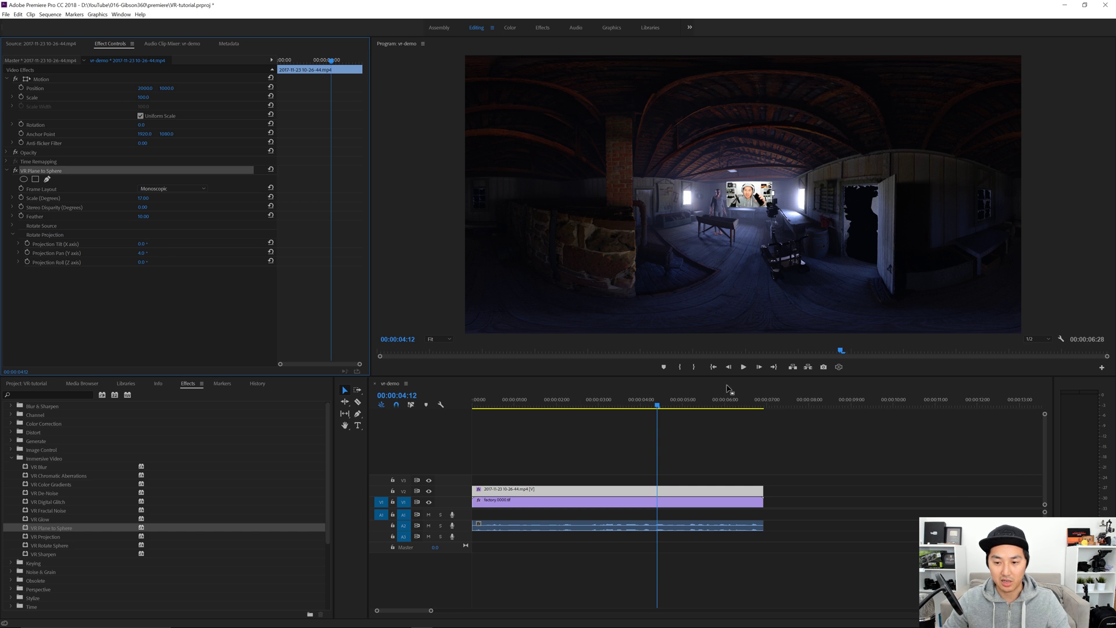
pyautogui.click(839, 367)
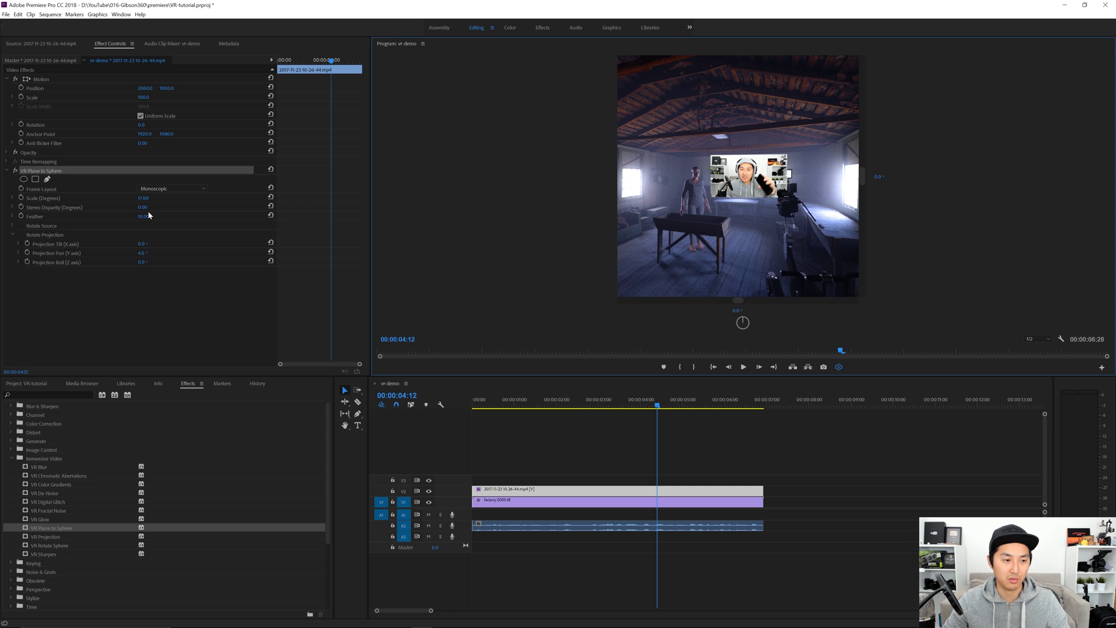
# Set the webcam clip's Projection Pan (Y axis) to 0° and its Projection Tilt (X axis) to about 26°.
pyautogui.click(147, 252)
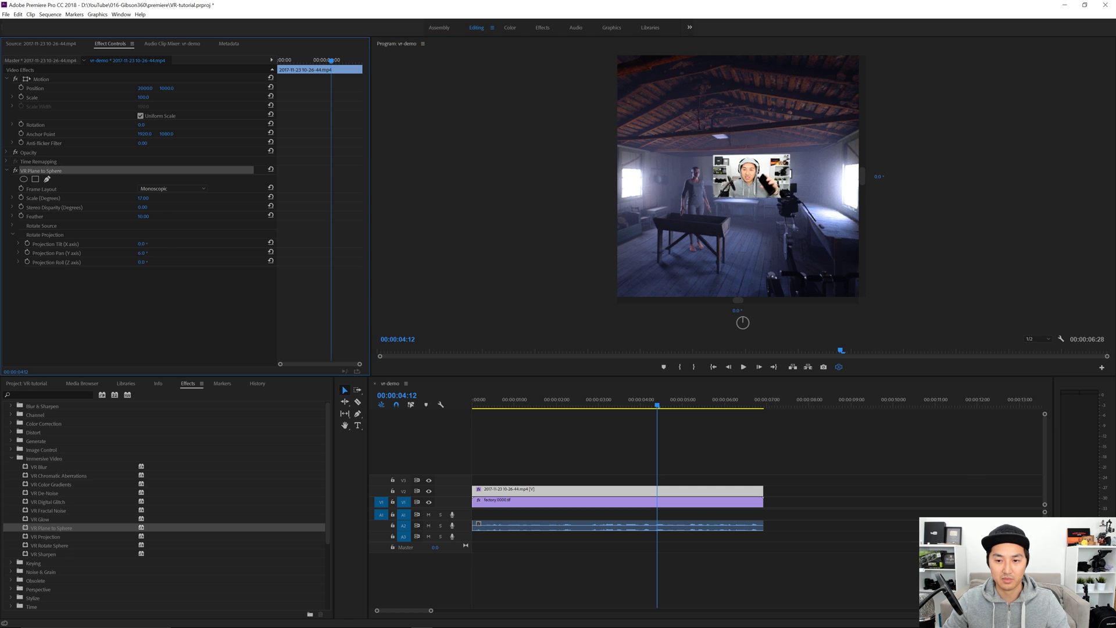
pyautogui.moveTo(146, 252); pyautogui.dragTo(152, 252)
pyautogui.click(145, 252)
pyautogui.write('0')
pyautogui.press('Return')
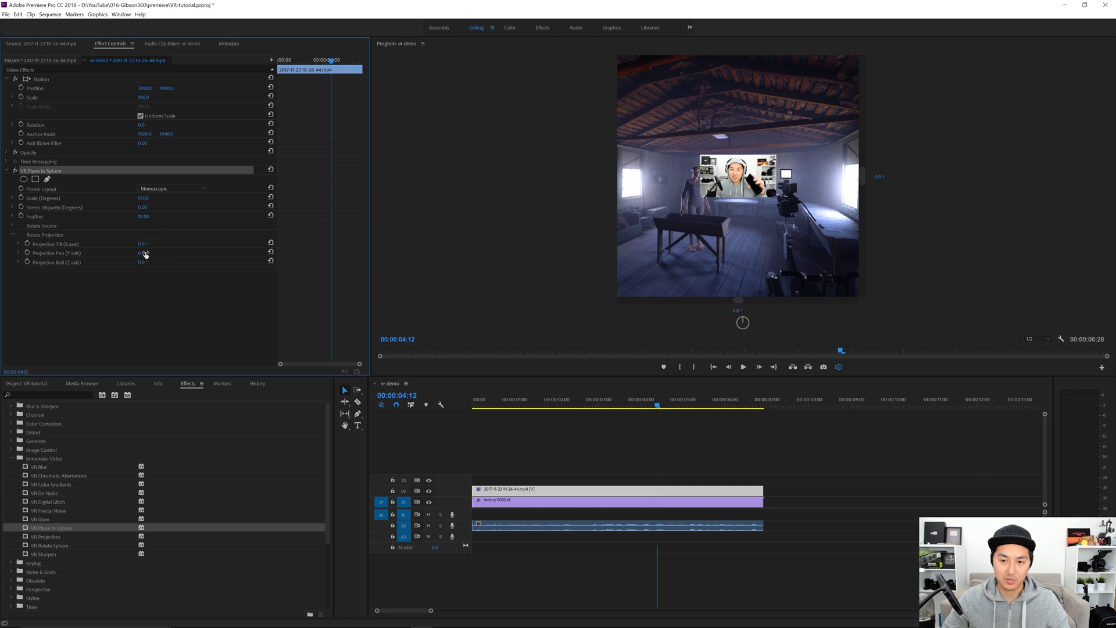
pyautogui.moveTo(141, 247)
pyautogui.mouseDown()
pyautogui.moveTo(175, 246)
pyautogui.moveTo(153, 244)
pyautogui.mouseUp()
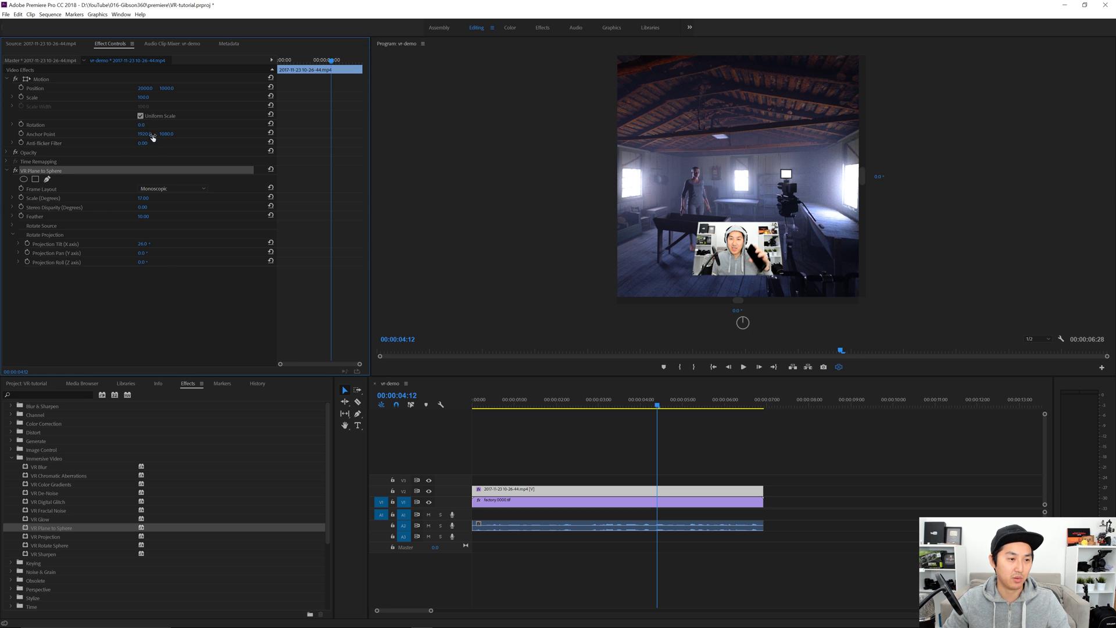
# Set the webcam clip's opacity to 50% and its blend mode to Screen.
pyautogui.click(7, 152)
pyautogui.click(143, 171)
pyautogui.write('50')
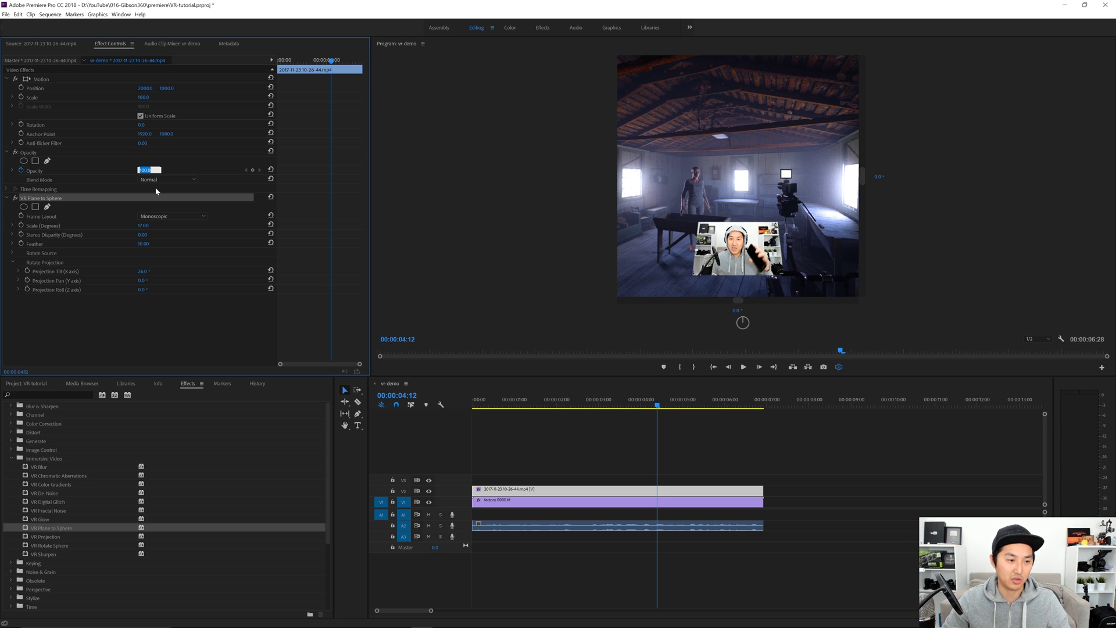
pyautogui.click(169, 180)
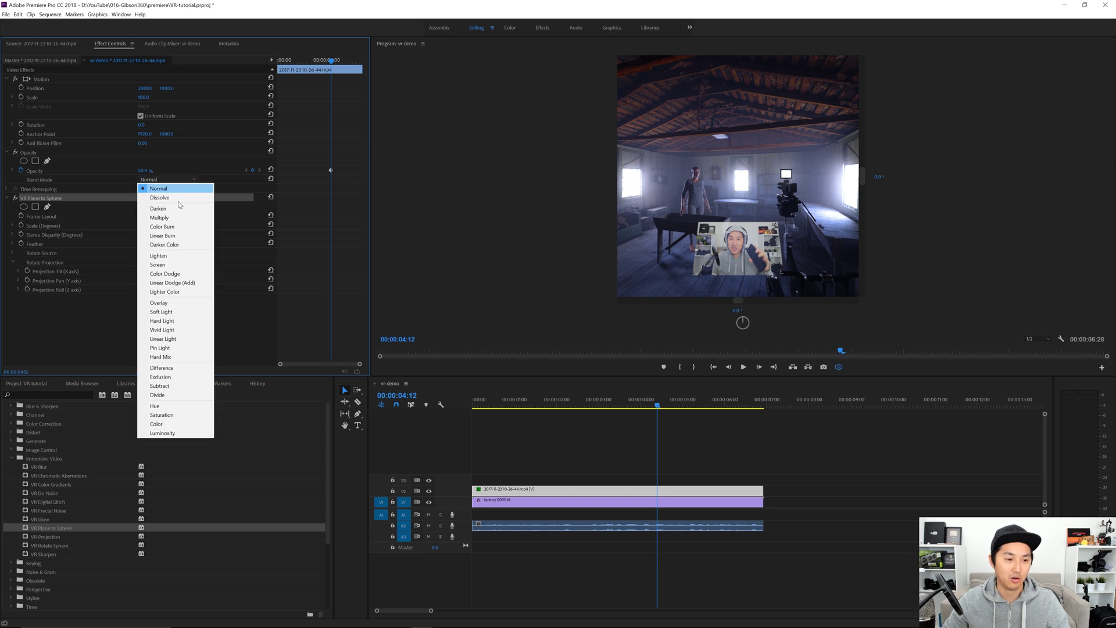
pyautogui.click(176, 264)
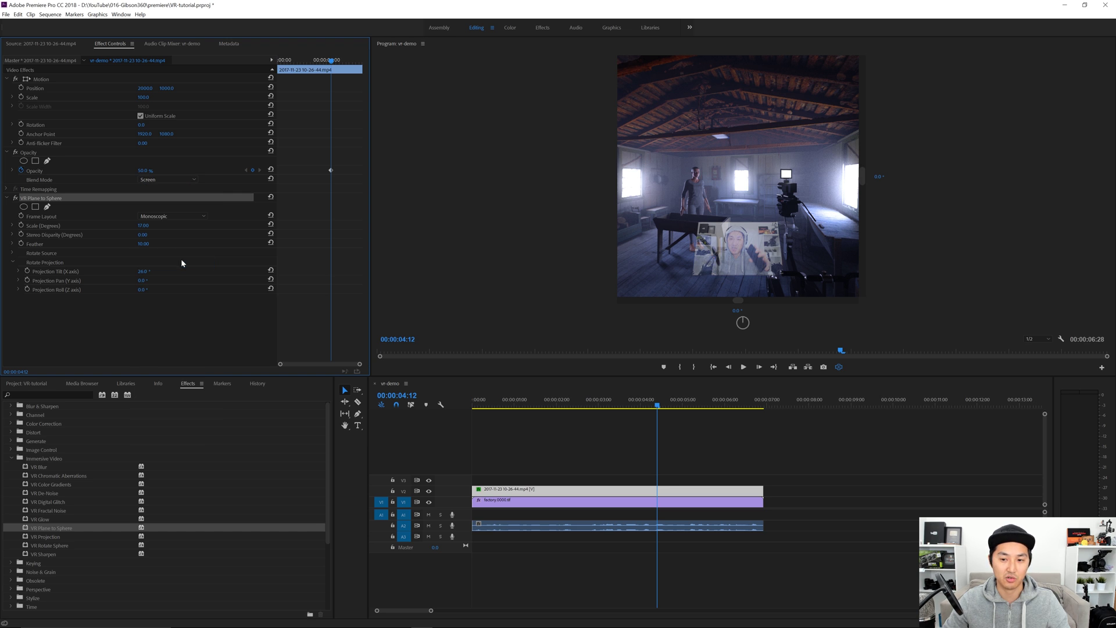
# Set the webcam clip's opacity to 100% and remove its opacity keyframe.
pyautogui.click(146, 170)
pyautogui.moveTo(155, 169); pyautogui.dragTo(126, 175)
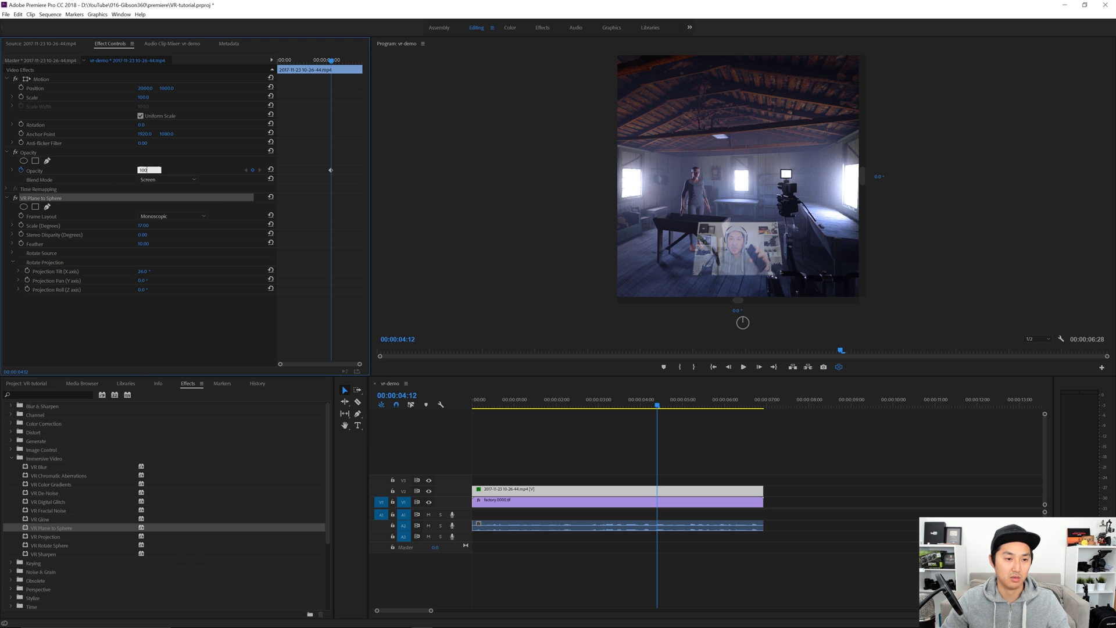
pyautogui.press('Return')
pyautogui.rightClick(38, 170)
pyautogui.click(238, 170)
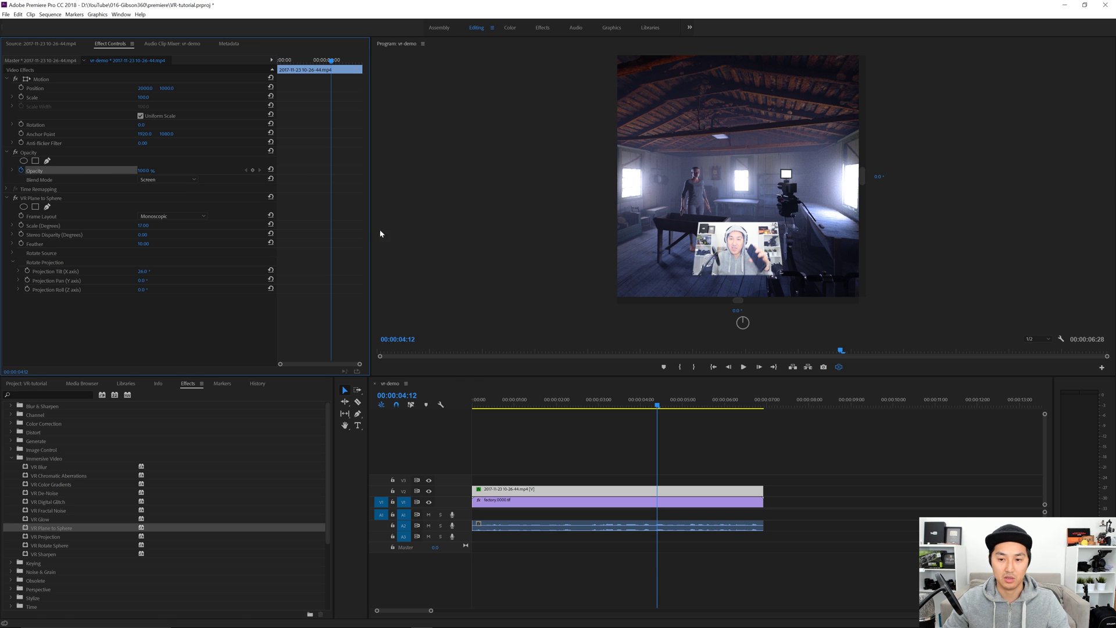
# Look around the webcam clip in the VR view and play the sequence from 00:00:03:16 to check the placement.
pyautogui.moveTo(654, 415); pyautogui.dragTo(620, 416)
pyautogui.moveTo(728, 174); pyautogui.dragTo(643, 181)
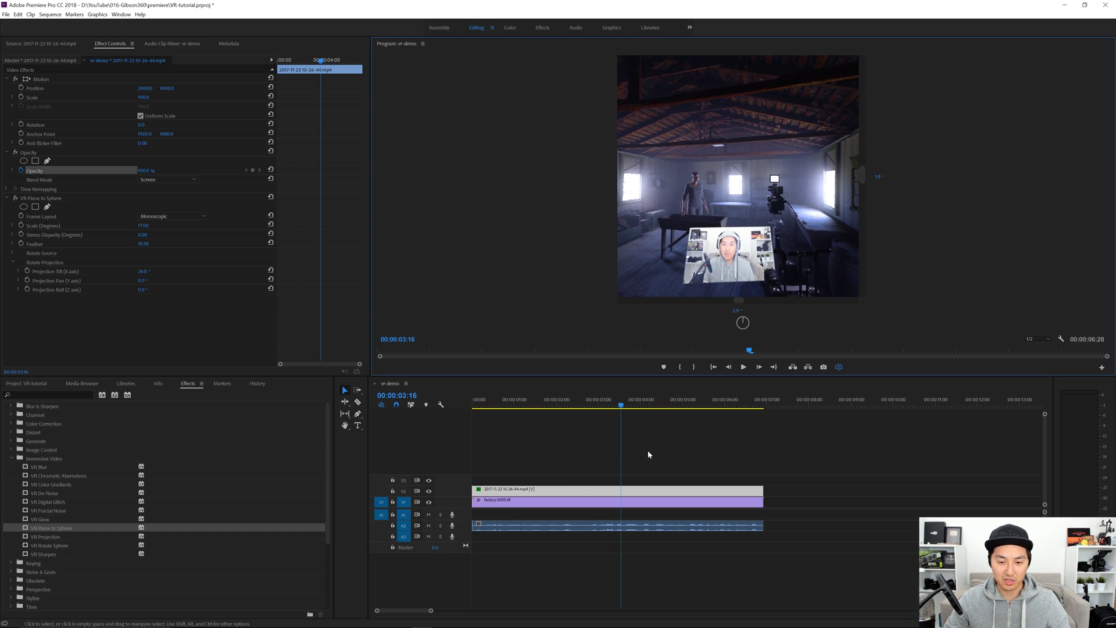
pyautogui.press('space')
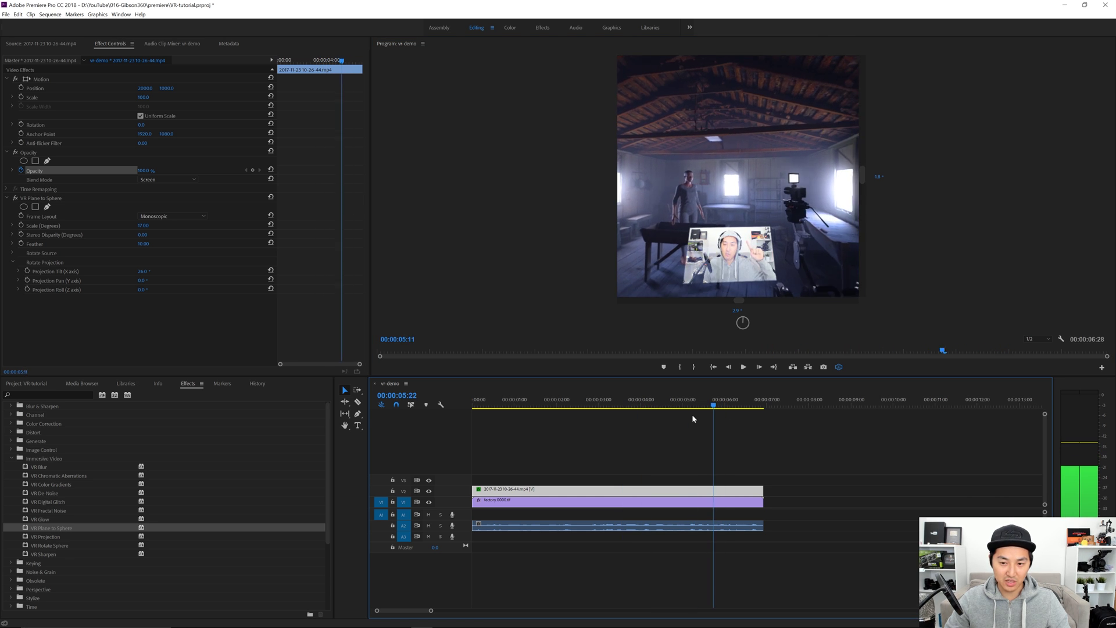
pyautogui.moveTo(691, 413); pyautogui.dragTo(637, 421)
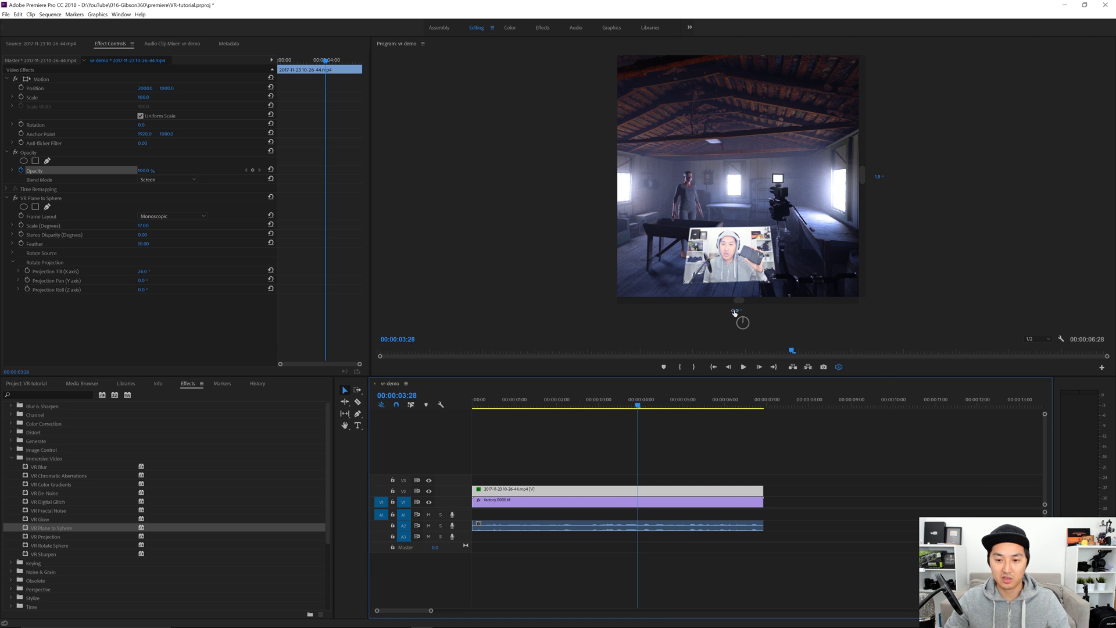
# Reset the horizontal and vertical VR view angles to 0°.
pyautogui.click(735, 311)
pyautogui.write('0')
pyautogui.press('Return')
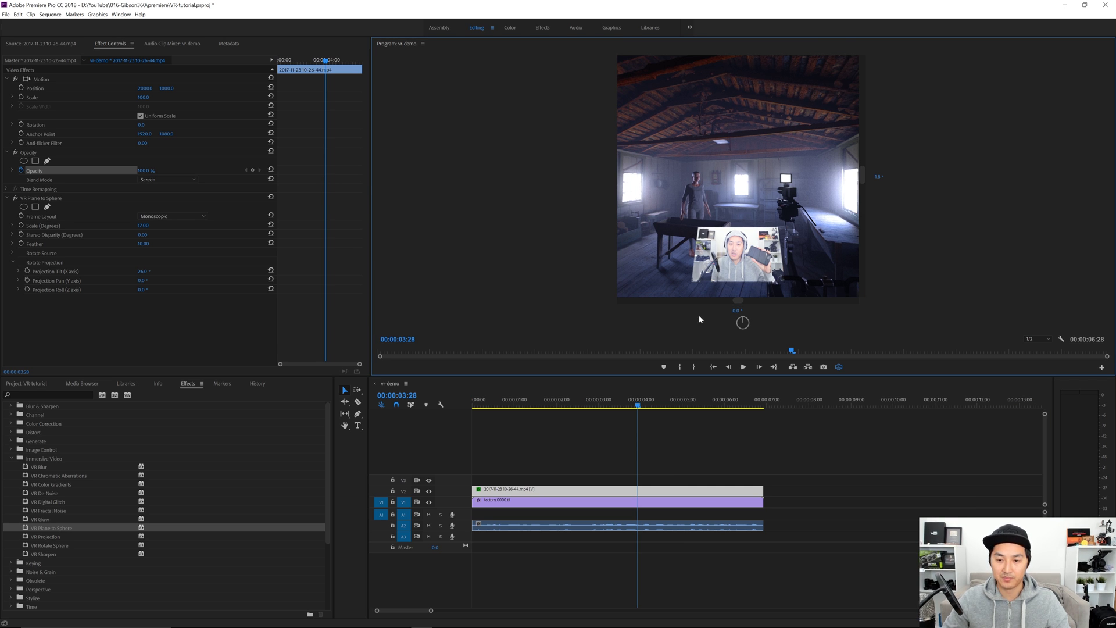
pyautogui.click(879, 175)
pyautogui.write('0')
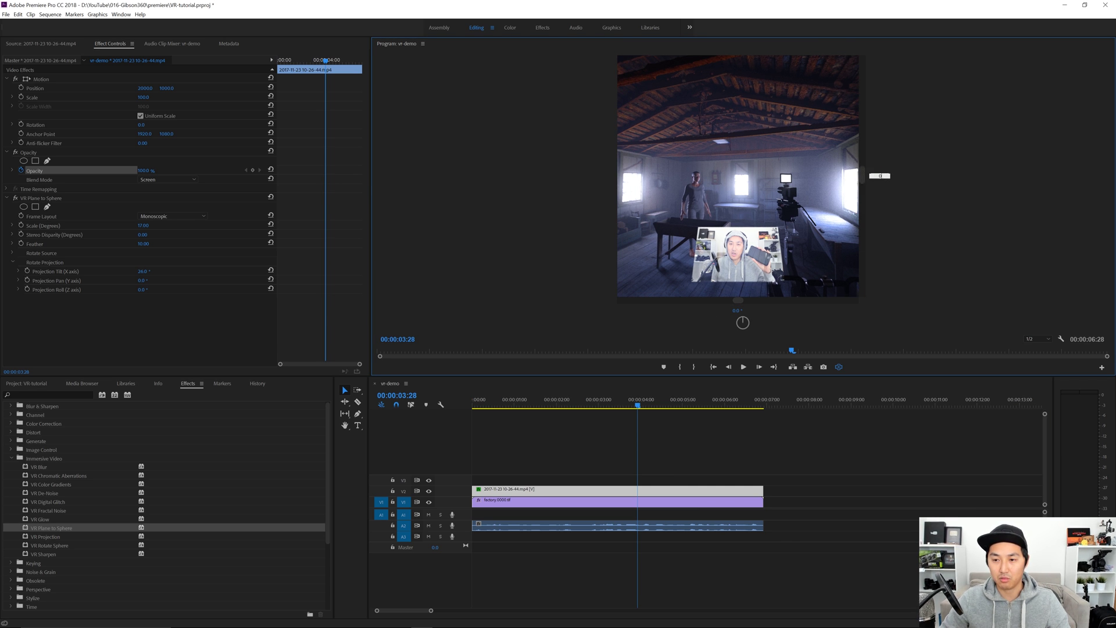
pyautogui.press('Return')
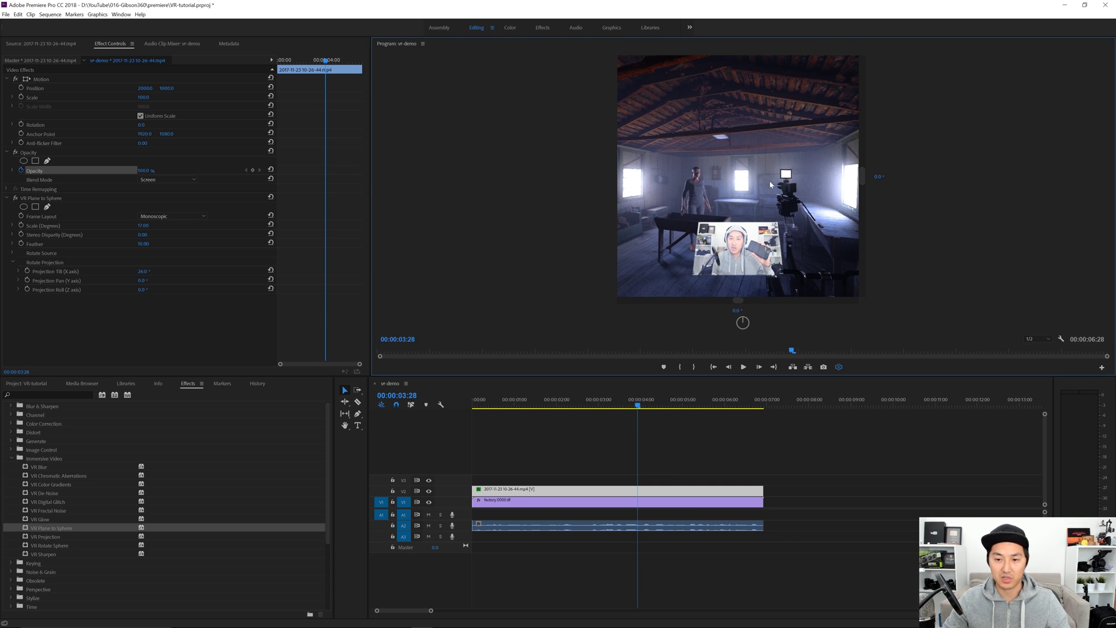
# Set Source Tilt (X axis) to about -47° in the webcam clip's Rotate Source settings and scrub to 00:00:04:12 to check it.
pyautogui.click(12, 262)
pyautogui.click(12, 252)
pyautogui.moveTo(138, 262); pyautogui.dragTo(164, 279)
pyautogui.click(271, 279)
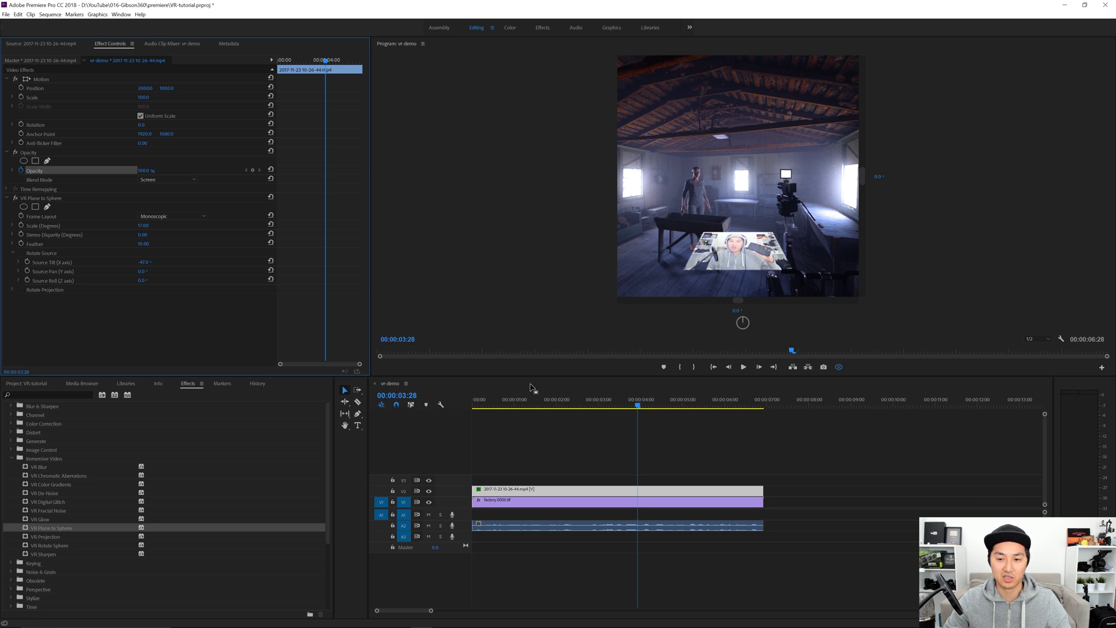
pyautogui.moveTo(640, 402); pyautogui.dragTo(750, 407)
pyautogui.moveTo(639, 415)
pyautogui.mouseDown()
pyautogui.moveTo(469, 427)
pyautogui.moveTo(673, 421)
pyautogui.moveTo(660, 414)
pyautogui.mouseUp()
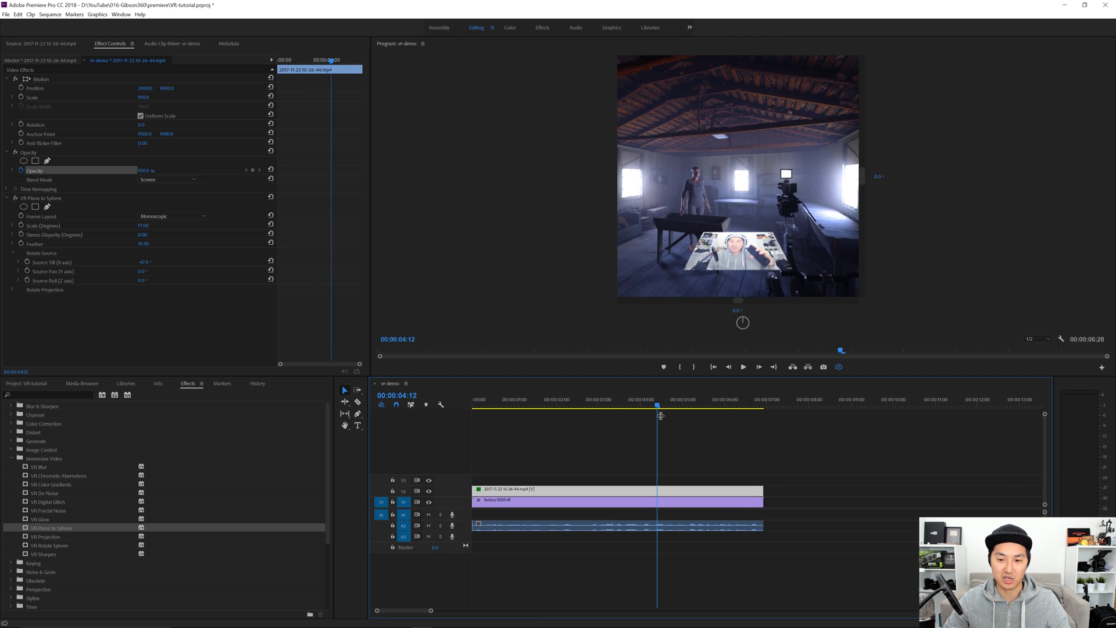
# Return to the flat view and open the export settings for the vr-demo sequence.
pyautogui.click(837, 367)
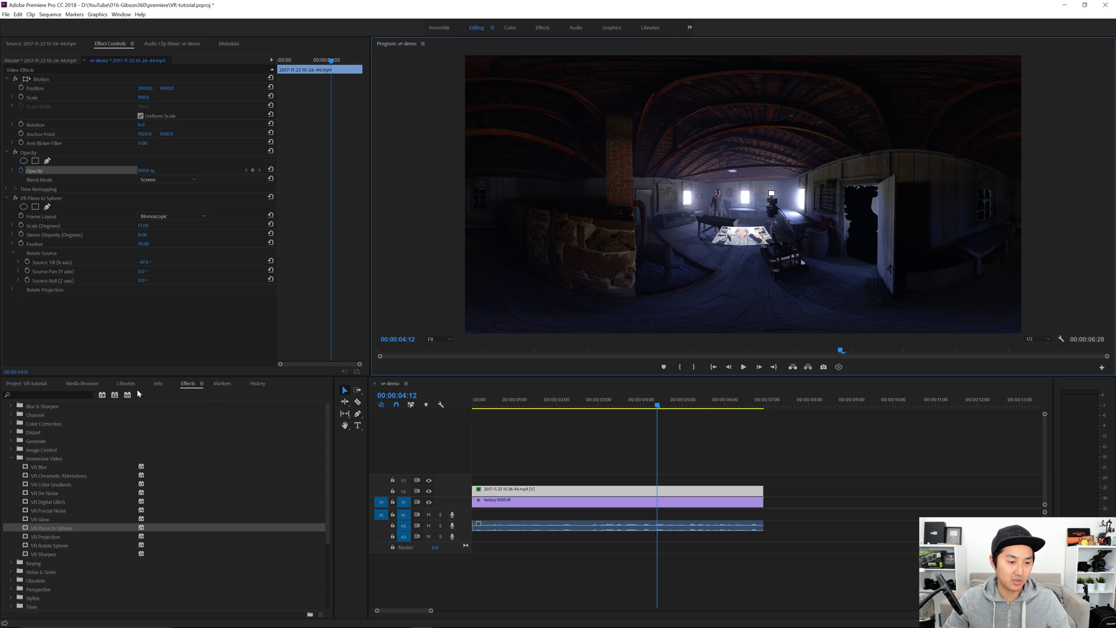
pyautogui.click(35, 383)
pyautogui.click(578, 450)
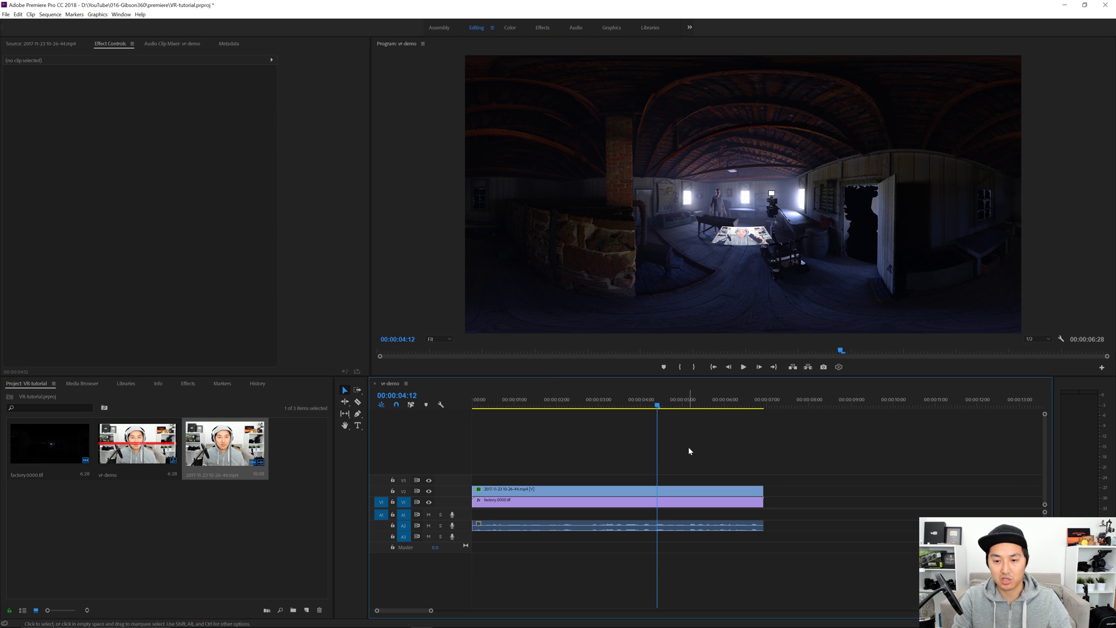
pyautogui.hotkey('ctrl', 'm')
pyautogui.moveTo(733, 71); pyautogui.dragTo(743, 60)
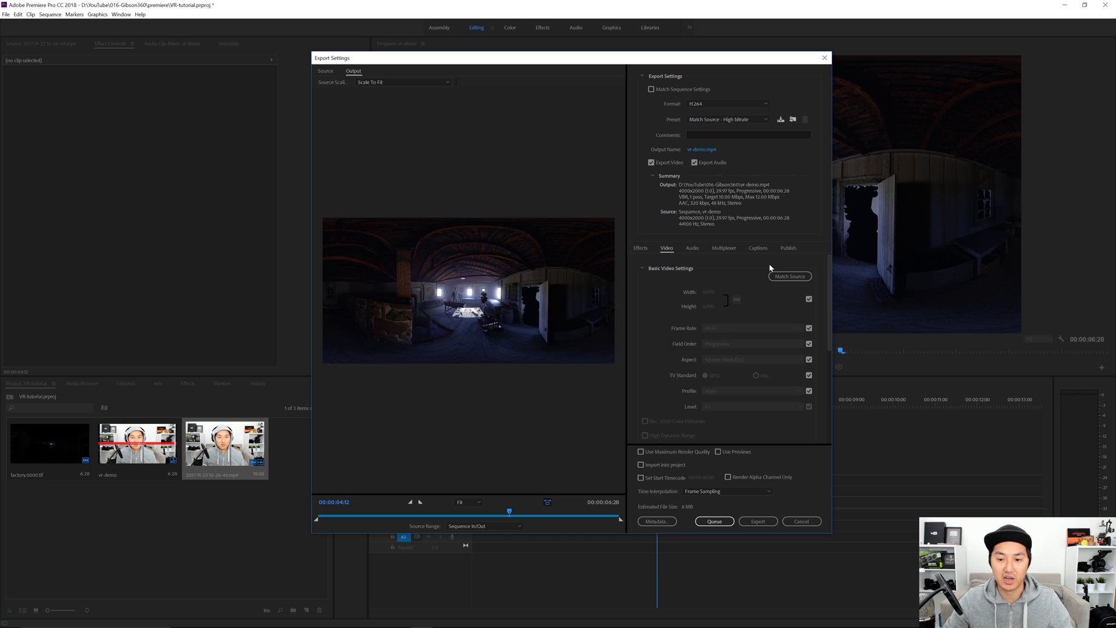
# Keep the Match Source - High bitrate preset and choose Monoscopic as the frame layout in the VR Video export settings.
pyautogui.click(719, 120)
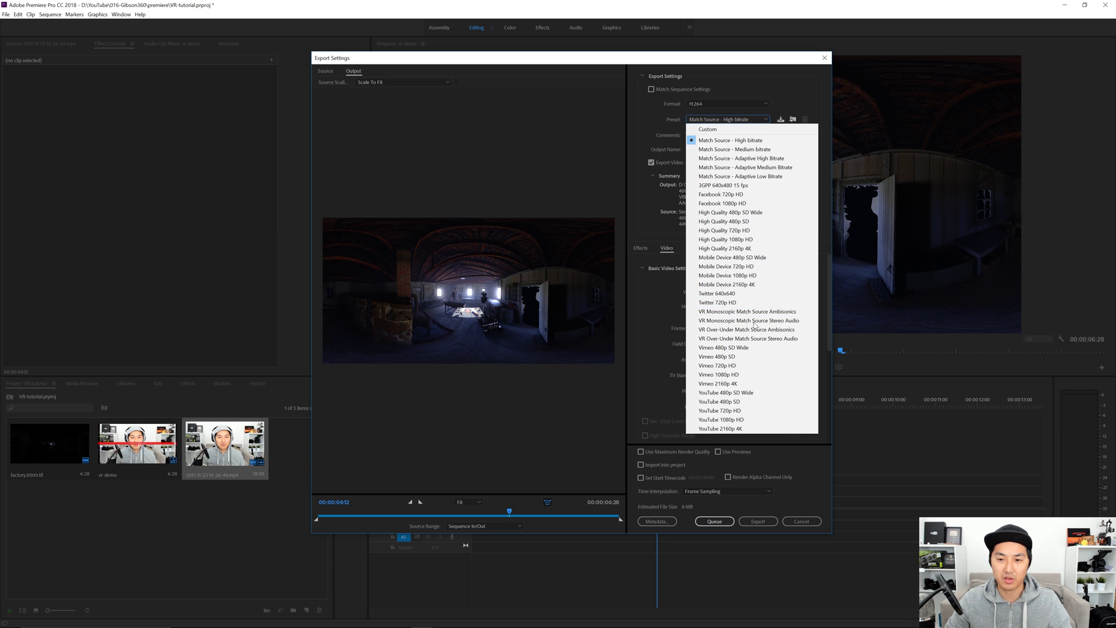
pyautogui.click(648, 135)
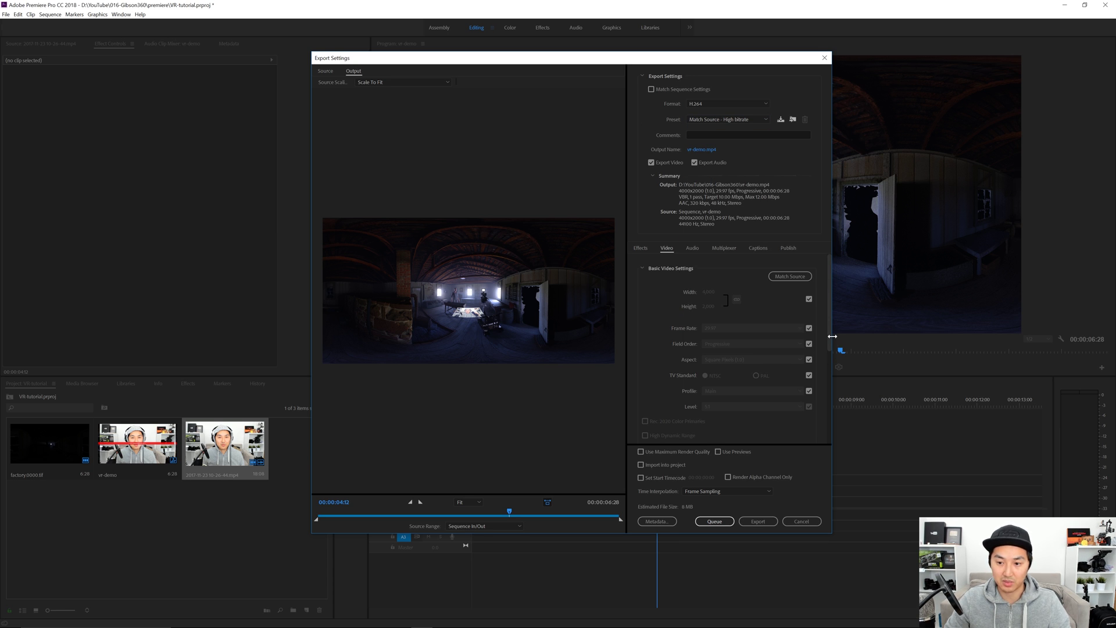
pyautogui.moveTo(828, 339); pyautogui.dragTo(829, 446)
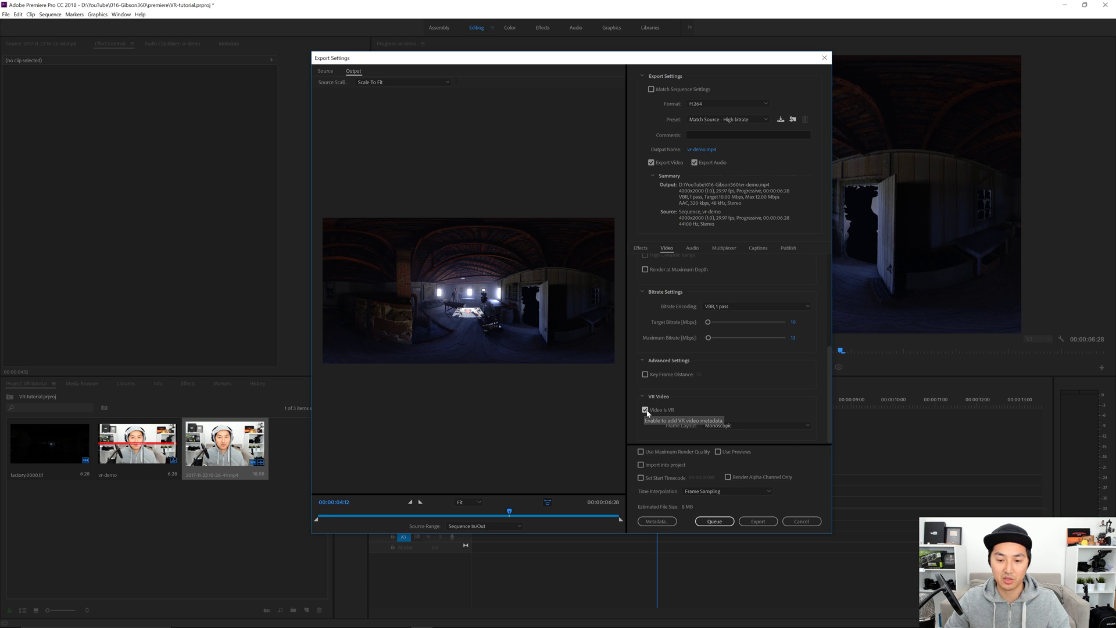
pyautogui.click(727, 425)
pyautogui.click(736, 437)
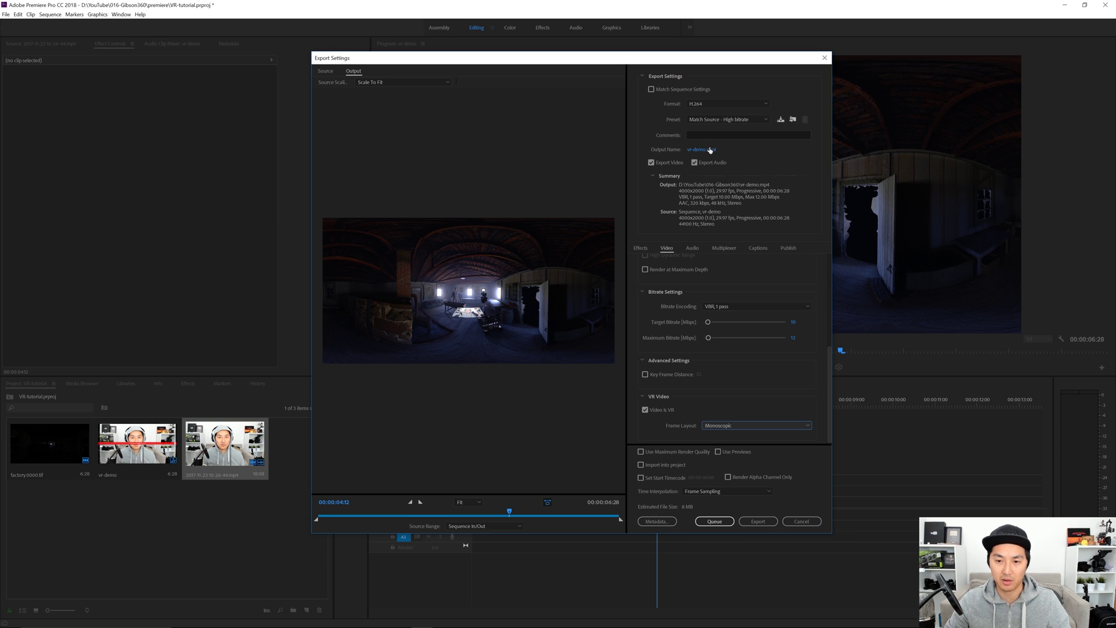
# Save the output as vr-demo.mp4 in the 016-Gibson360 folder and export the sequence.
pyautogui.click(704, 150)
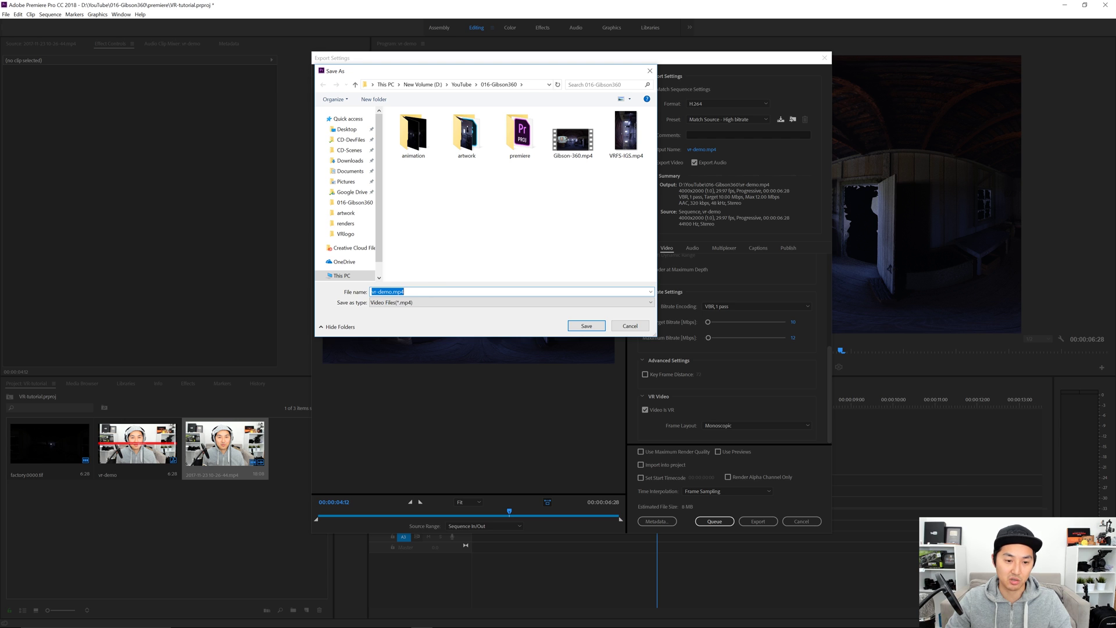
pyautogui.click(585, 326)
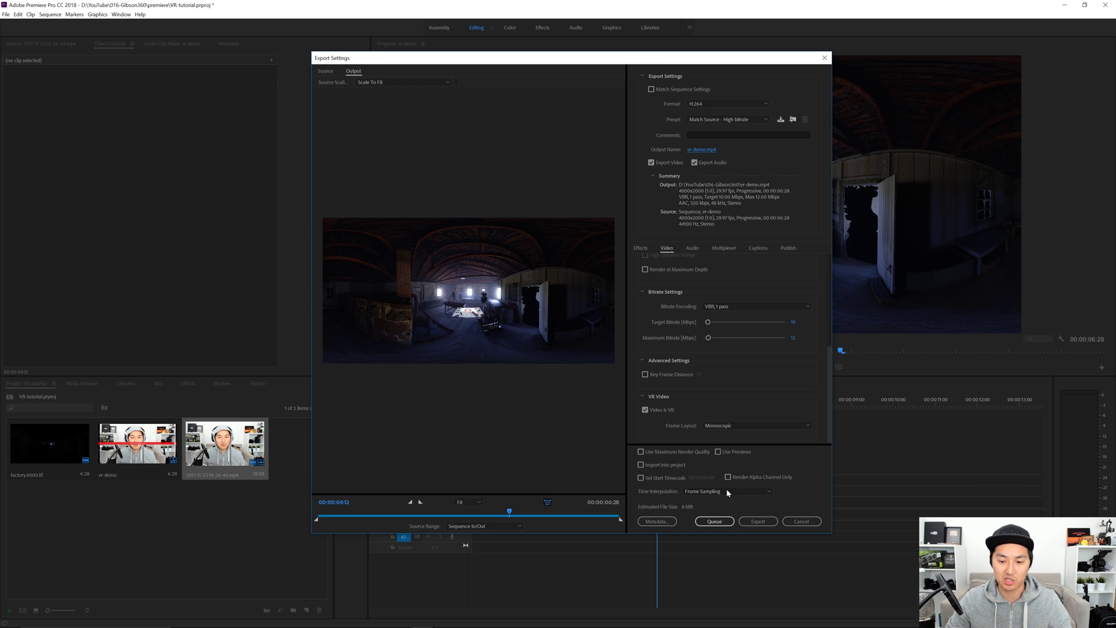
pyautogui.click(756, 523)
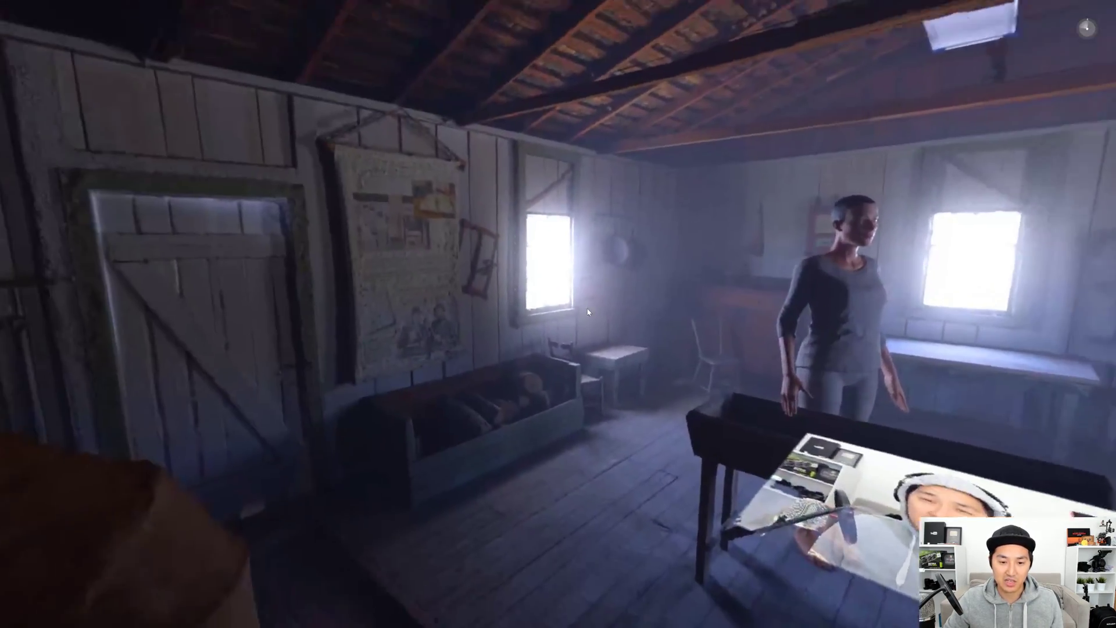
# Switch to Movies & TV, play the exported vr-demo video, and look around the room to check the webcam clip on the table.
pyautogui.click(558, 388)
pyautogui.moveTo(557, 388); pyautogui.dragTo(711, 284)
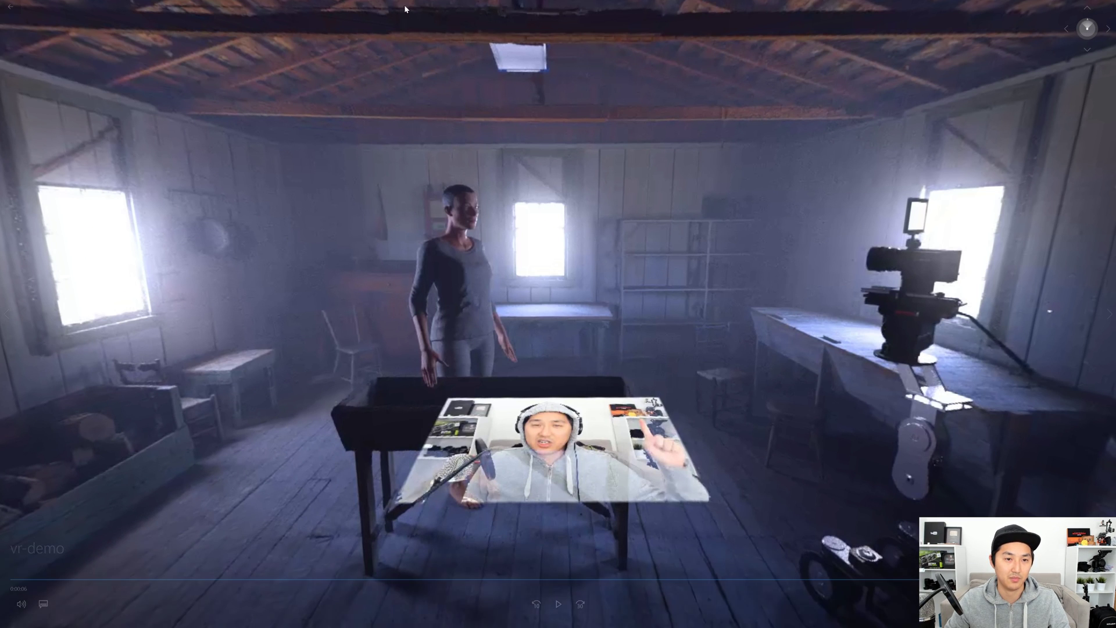
pyautogui.moveTo(392, 11)
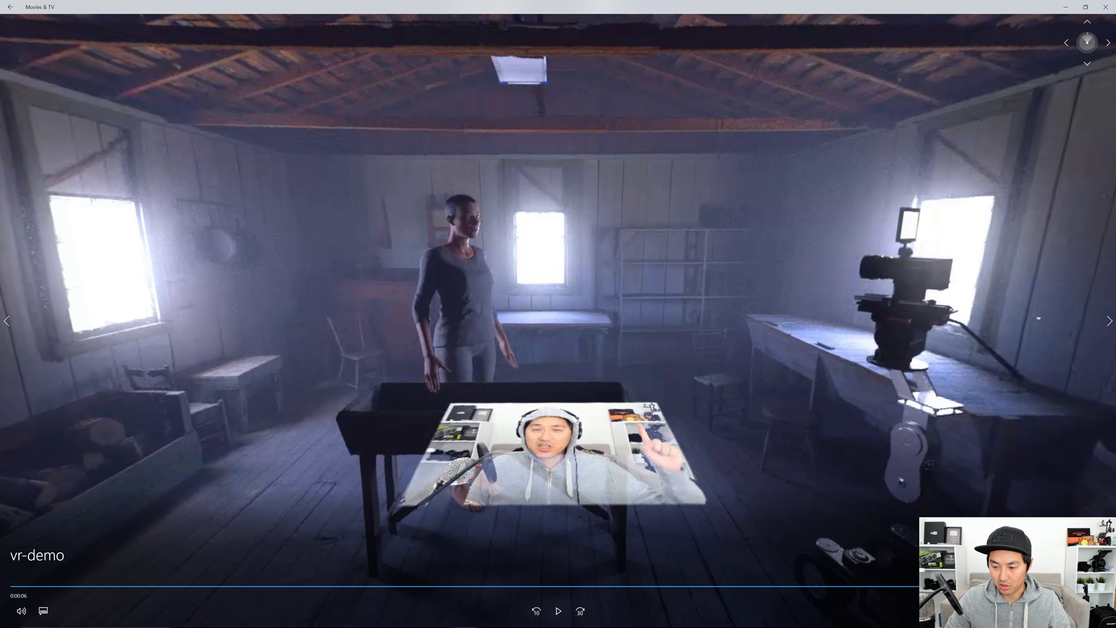
pyautogui.click(558, 611)
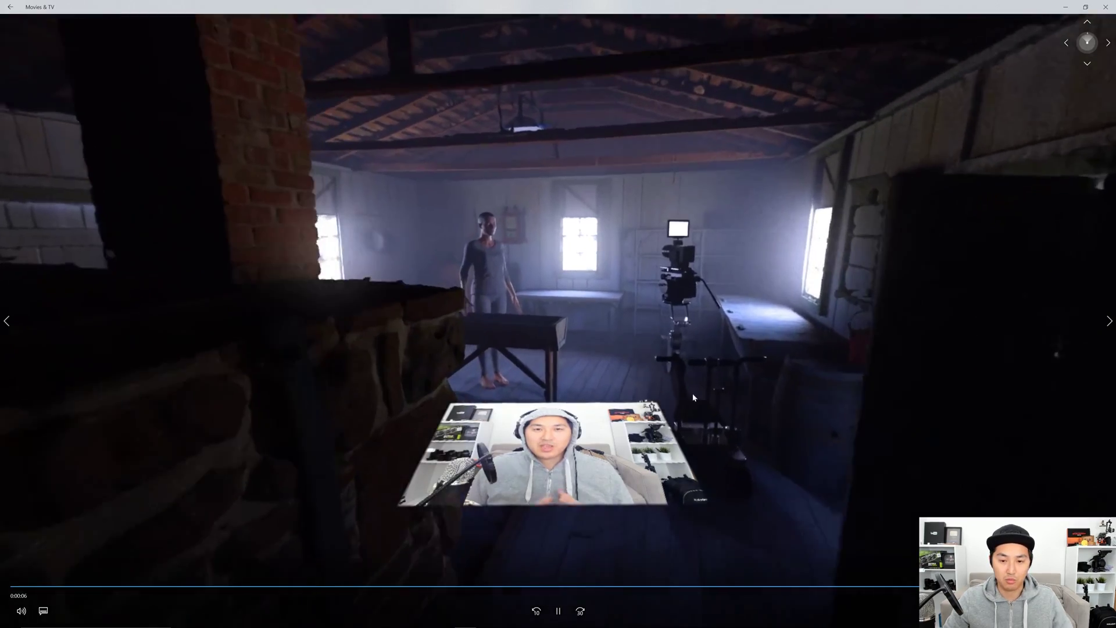
pyautogui.moveTo(692, 393); pyautogui.dragTo(620, 403)
pyautogui.moveTo(523, 377); pyautogui.dragTo(584, 288)
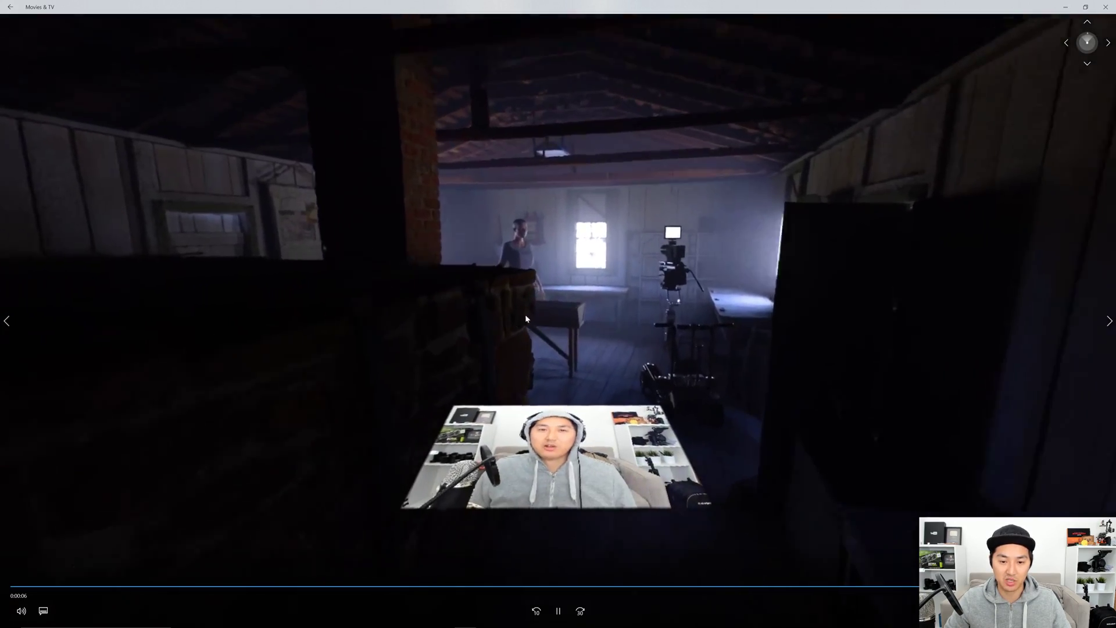
pyautogui.moveTo(524, 319)
pyautogui.mouseDown()
pyautogui.moveTo(605, 317)
pyautogui.moveTo(545, 318)
pyautogui.mouseUp()
pyautogui.moveTo(489, 373); pyautogui.dragTo(522, 355)
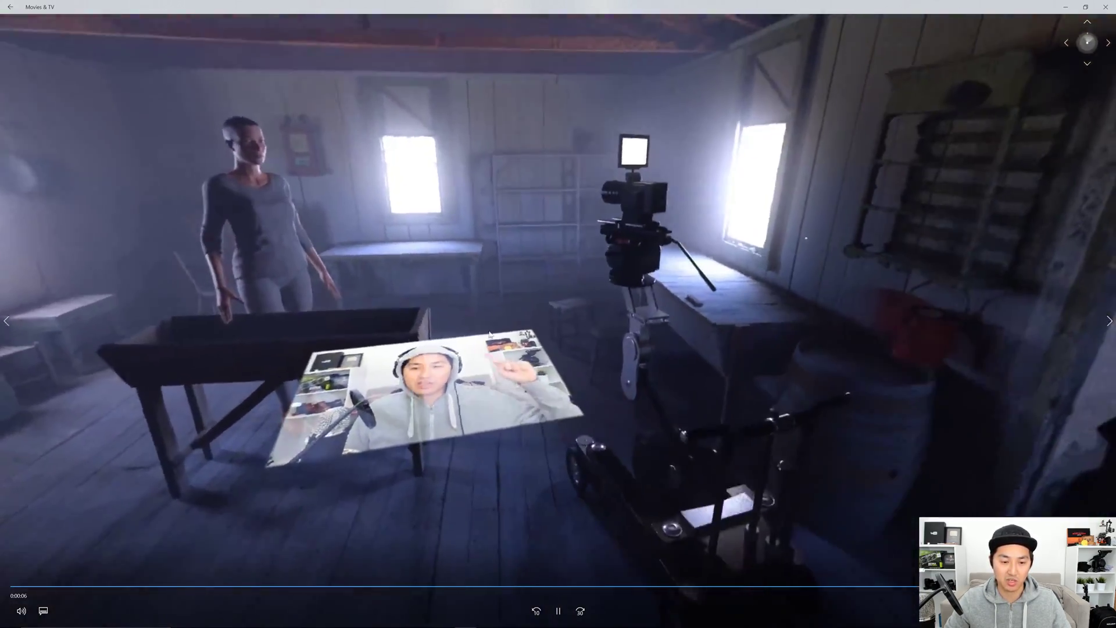